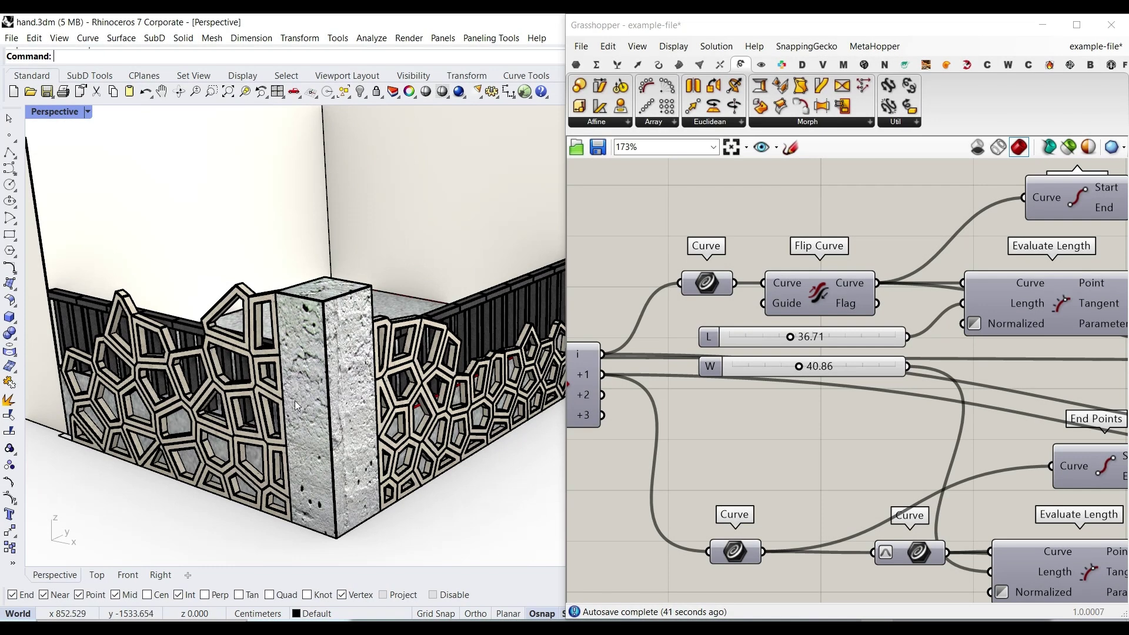
- Examine the finished Voronoi railing panels and the concrete corner post from several sides and close up
{"action": "right_click_drag", "start_coordinate": [344, 377], "coordinate": [365, 394]}
{"action": "scroll", "coordinate": [365, 394], "scroll_direction": "down", "scroll_amount": 5}
{"action": "scroll", "coordinate": [280, 429], "scroll_direction": "up", "scroll_amount": 5}
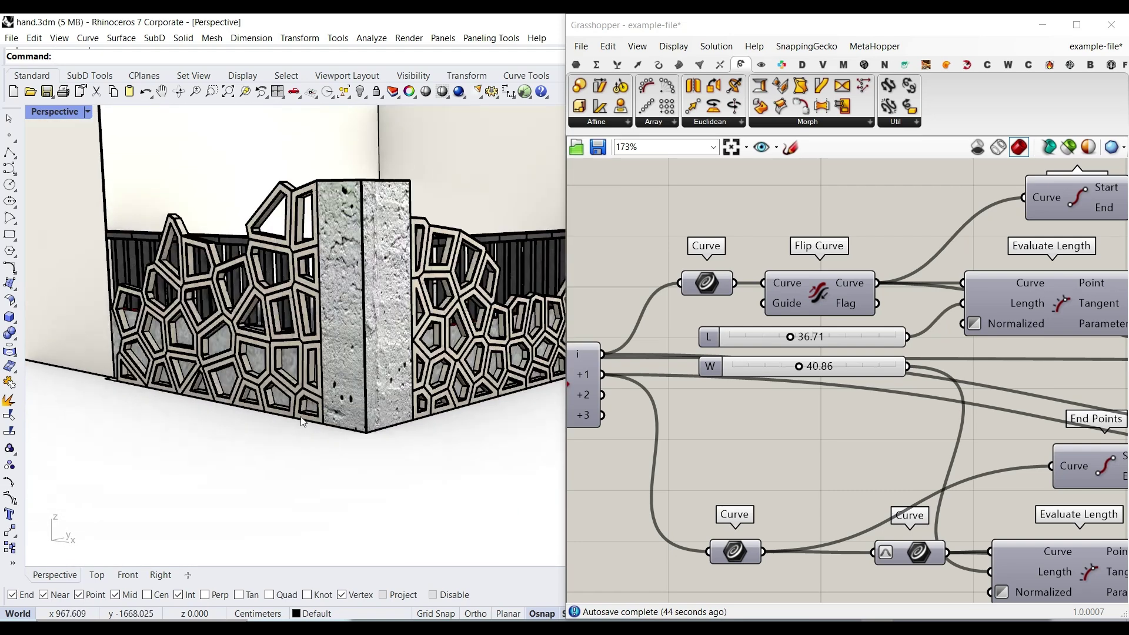
{"action": "right_click_drag", "start_coordinate": [302, 421], "coordinate": [283, 441]}
{"action": "right_click_drag", "start_coordinate": [296, 492], "coordinate": [144, 330]}
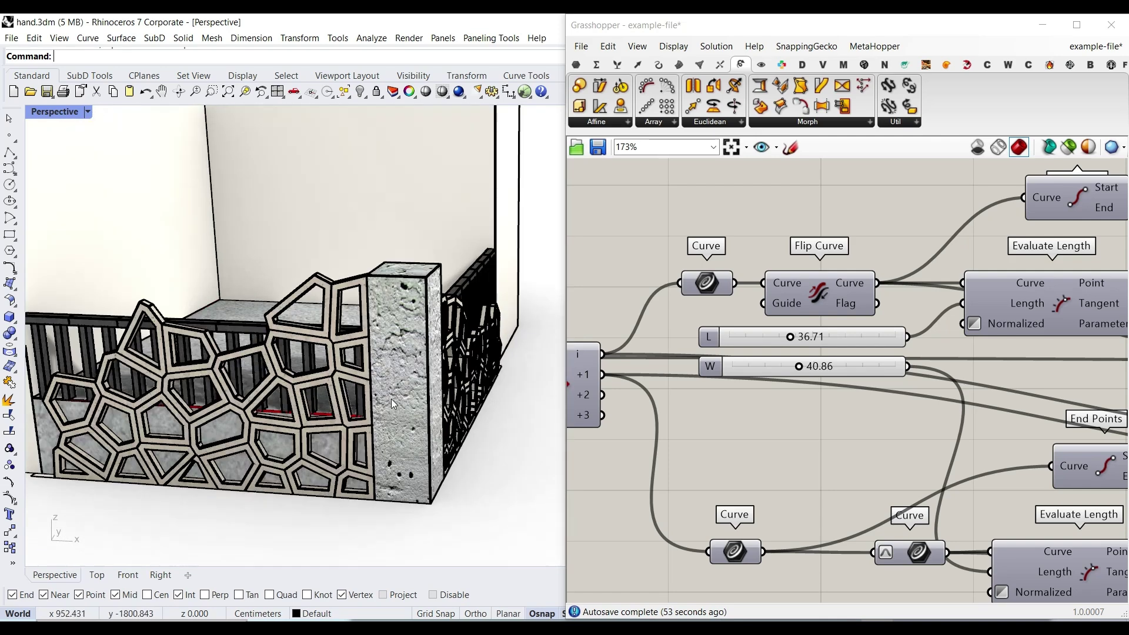
{"action": "right_click_drag", "start_coordinate": [400, 410], "coordinate": [176, 358], "text": "shift"}
{"action": "scroll", "coordinate": [229, 236], "scroll_direction": "up", "scroll_amount": 5}
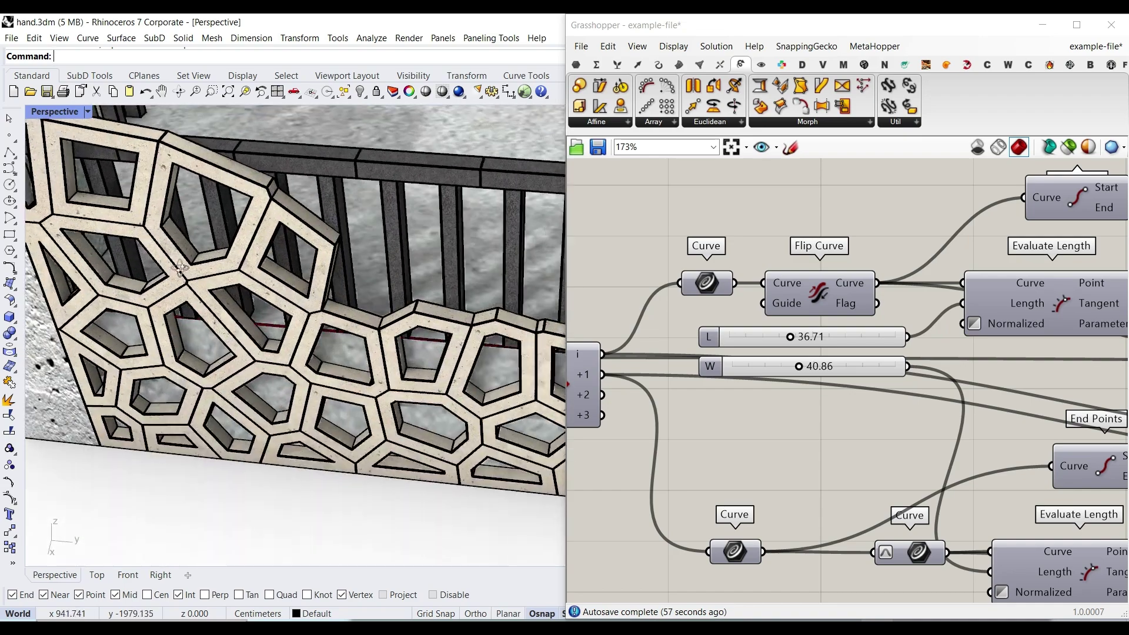
{"action": "scroll", "coordinate": [229, 235], "scroll_direction": "down", "scroll_amount": 4}
{"action": "right_click_drag", "start_coordinate": [177, 258], "coordinate": [329, 442]}
{"action": "scroll", "coordinate": [306, 467], "scroll_direction": "up", "scroll_amount": 6}
{"action": "scroll", "coordinate": [292, 430], "scroll_direction": "down", "scroll_amount": 4}
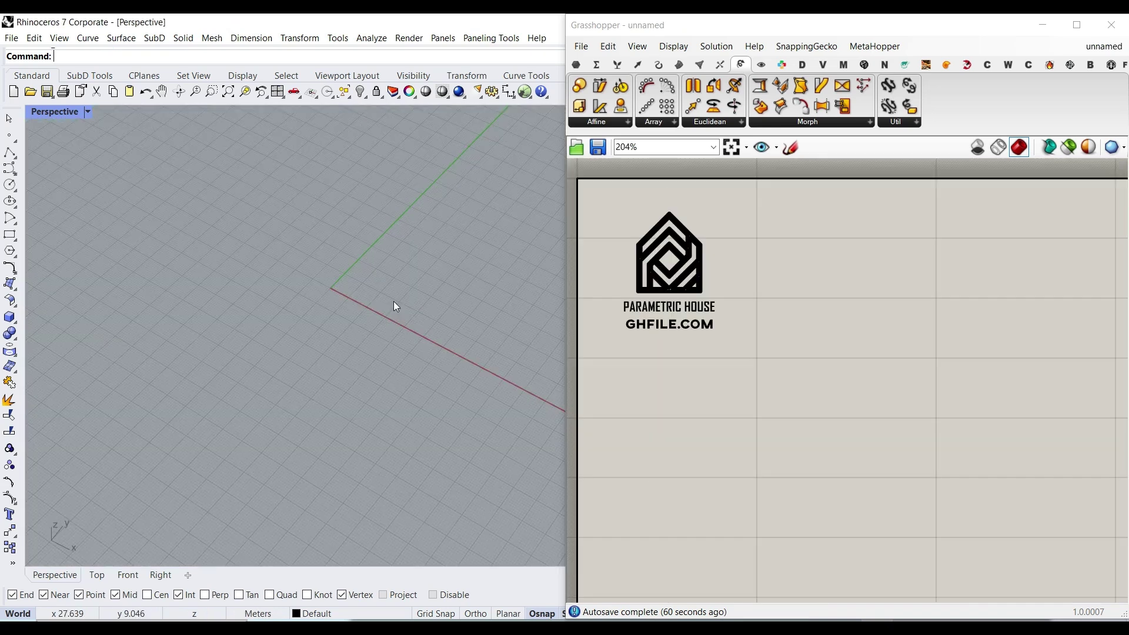
- Add a Voronoi triangulation component to the empty Grasshopper canvas
{"action": "right_click_drag", "start_coordinate": [318, 358], "coordinate": [355, 390]}
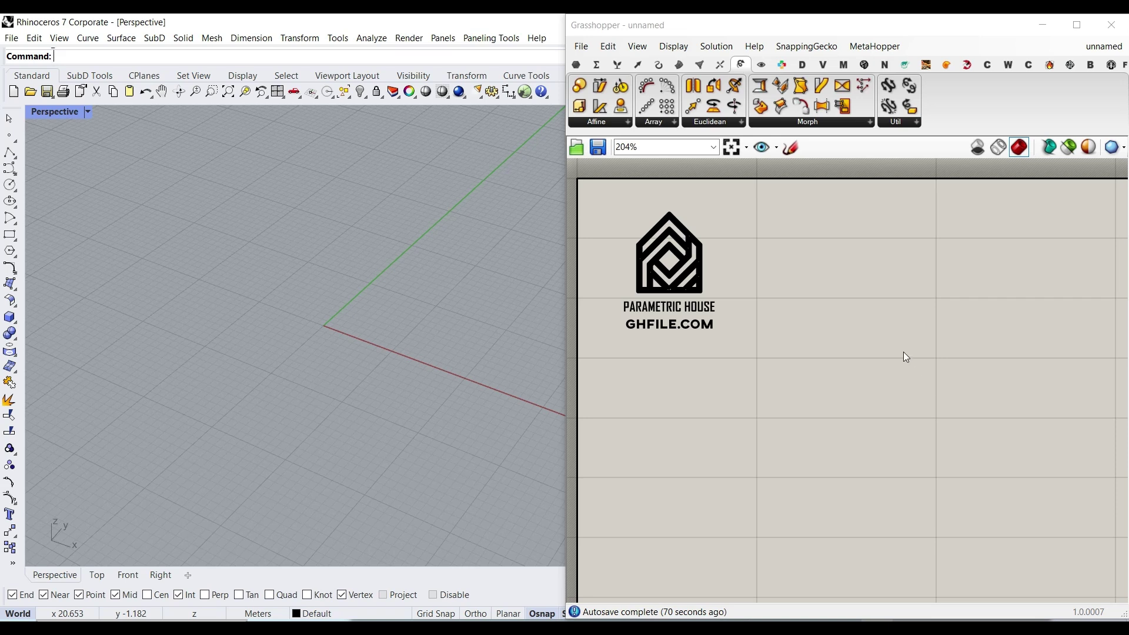
{"action": "left_click", "coordinate": [700, 65]}
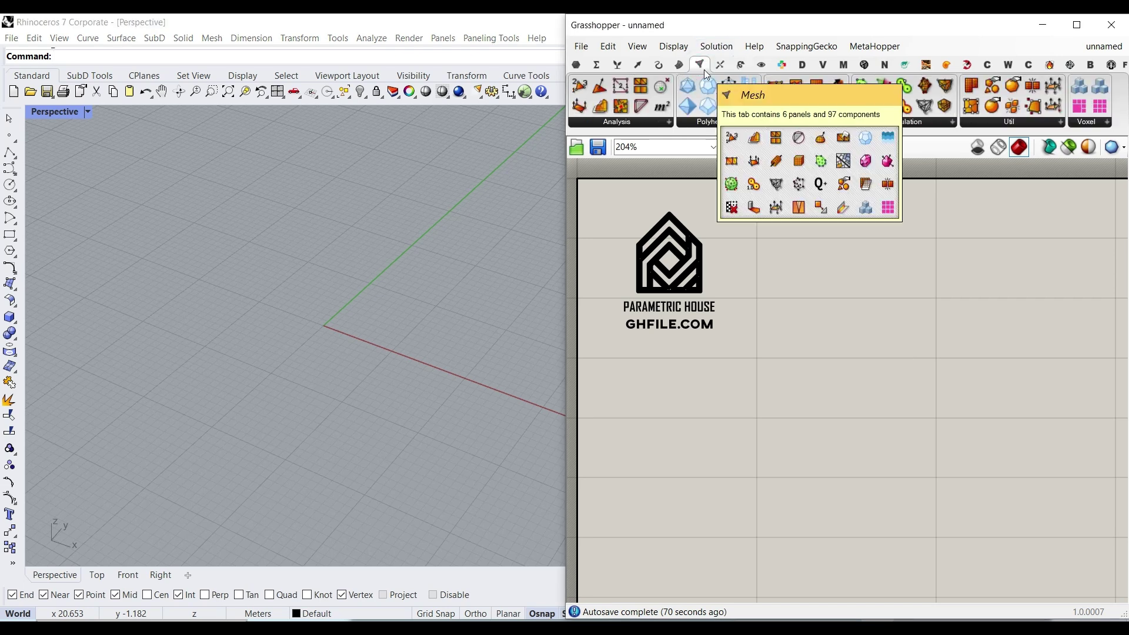
{"action": "left_click", "coordinate": [918, 122]}
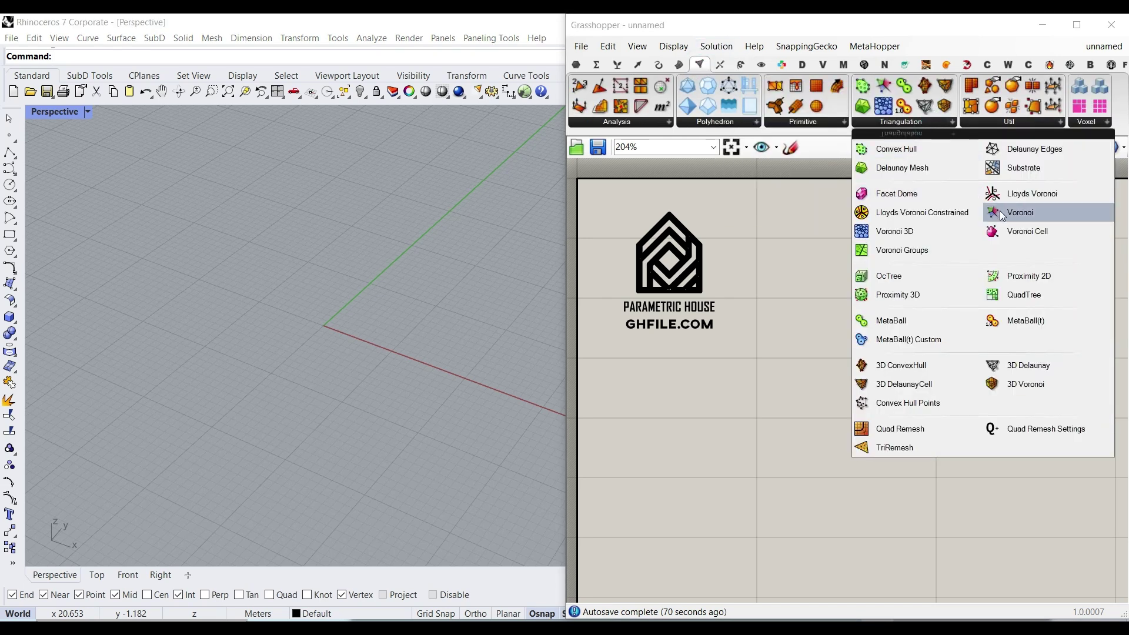
{"action": "left_click_drag", "start_coordinate": [975, 444], "coordinate": [974, 441]}
{"action": "scroll", "coordinate": [970, 435], "scroll_direction": "up", "scroll_amount": 3}
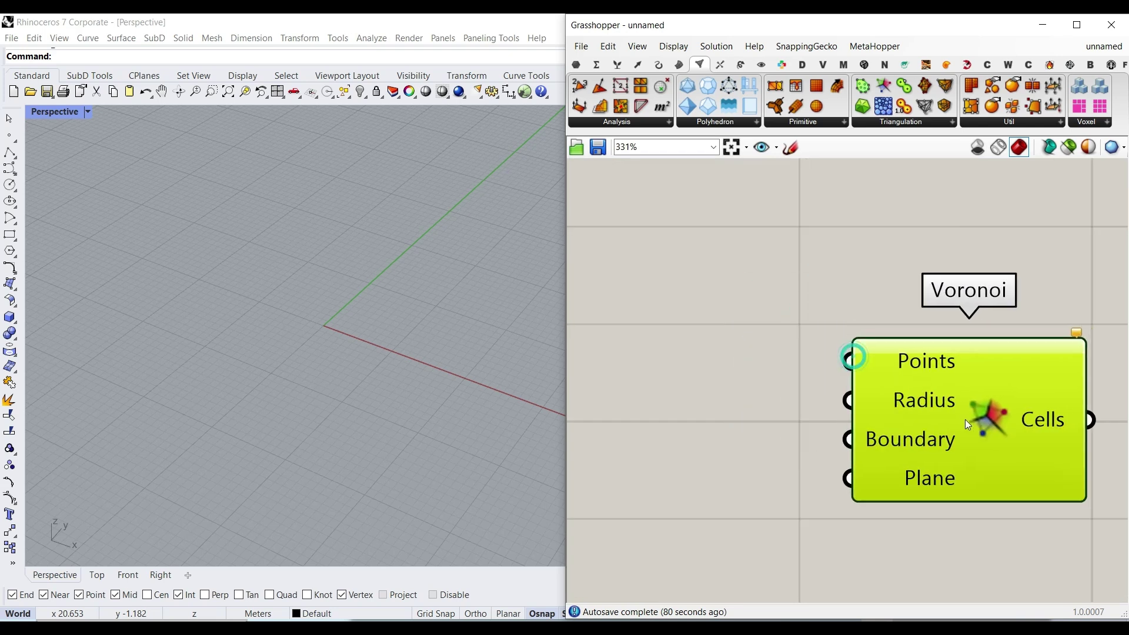
- Draw a corner-to-corner rectangle around the origin on the ground plane in the Rhino Perspective viewport
{"action": "scroll", "coordinate": [354, 328], "scroll_direction": "down", "scroll_amount": 5}
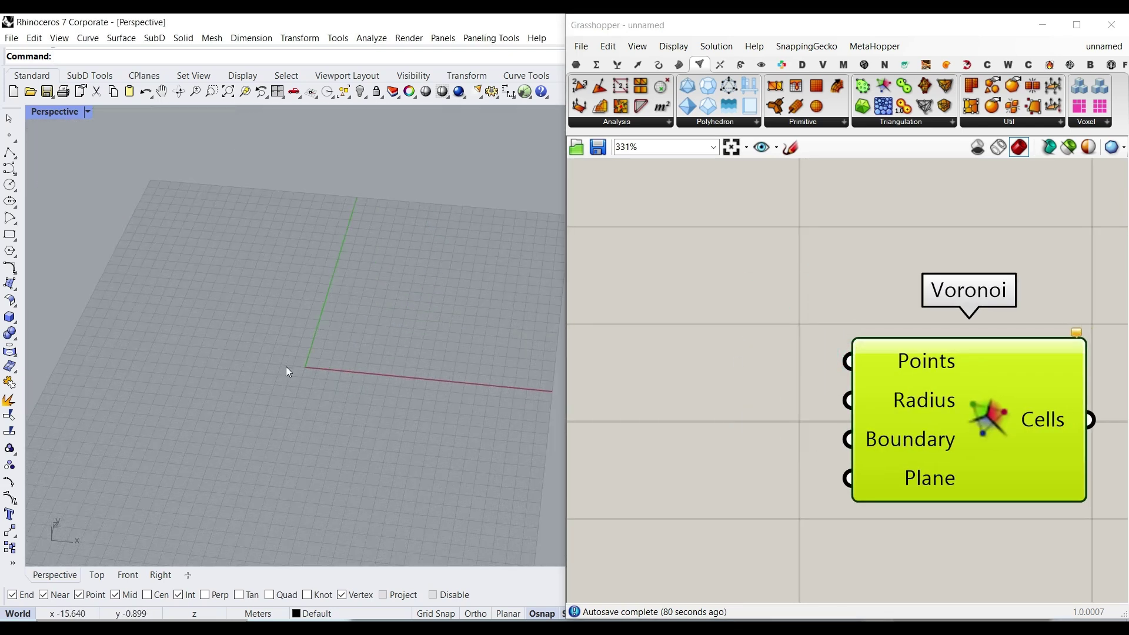
{"action": "left_click", "coordinate": [10, 235]}
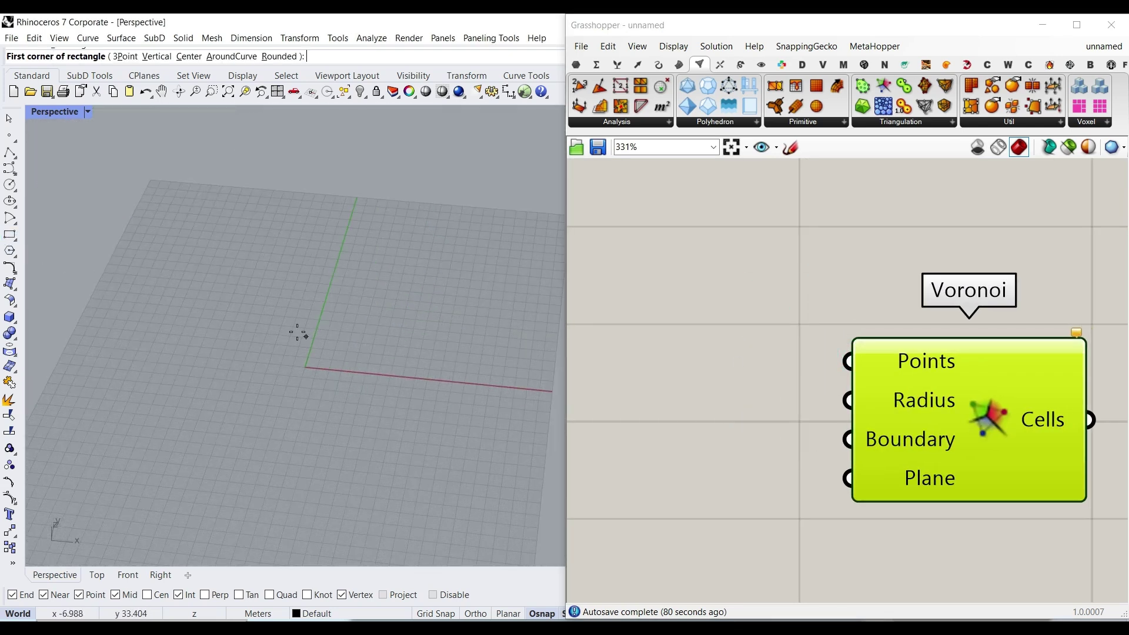
{"action": "left_click", "coordinate": [218, 297]}
{"action": "left_click", "coordinate": [430, 443]}
{"action": "scroll", "coordinate": [299, 424], "scroll_direction": "up", "scroll_amount": 3}
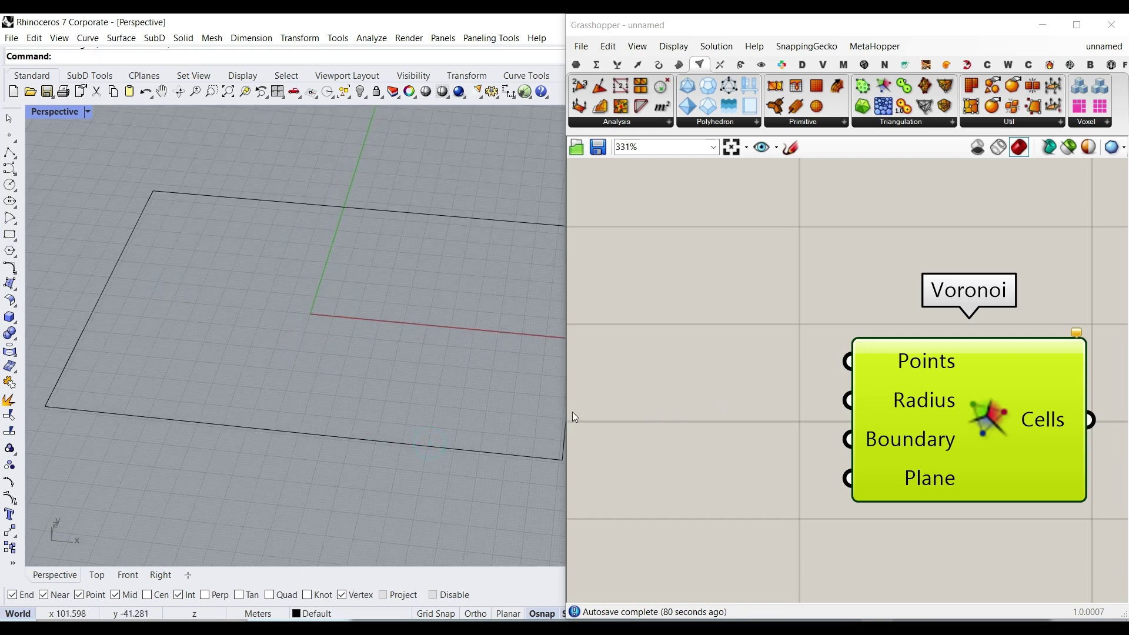
- Add a Curve parameter to the Grasshopper canvas and reference the drawn rectangle in it
{"action": "left_click", "coordinate": [577, 63]}
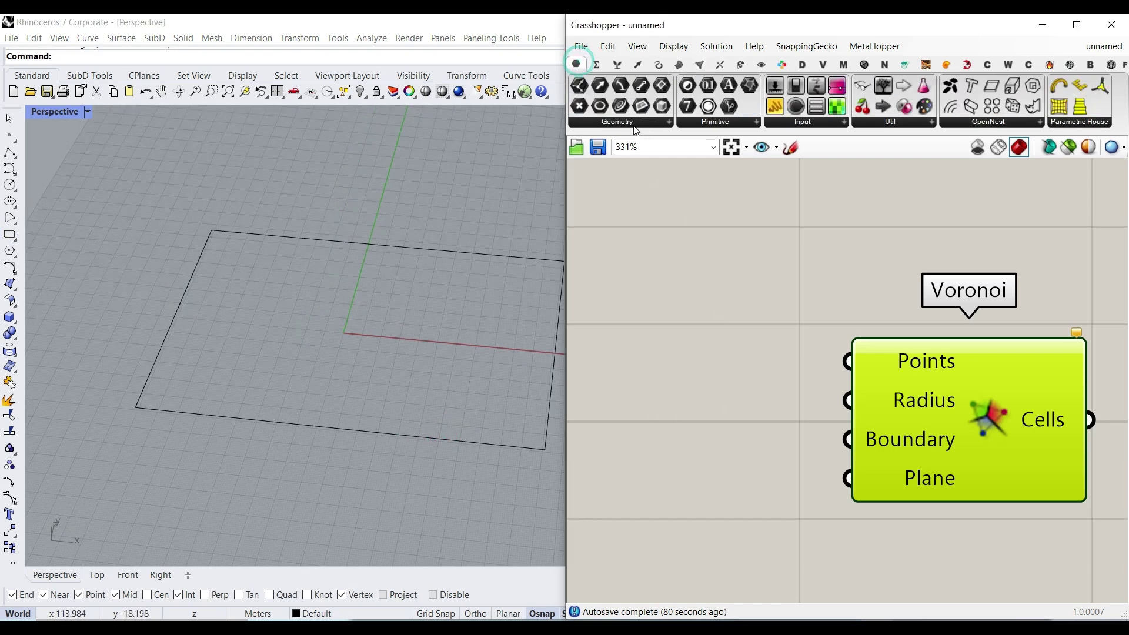
{"action": "left_click_drag", "start_coordinate": [621, 108], "coordinate": [647, 368]}
{"action": "right_click", "coordinate": [638, 368]}
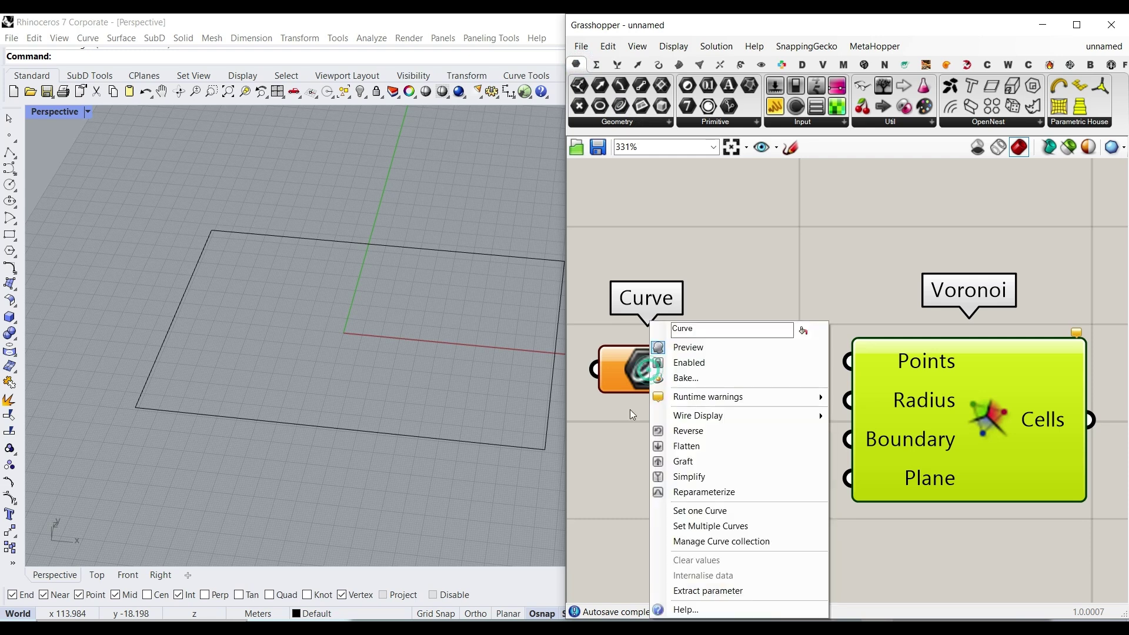
{"action": "left_click", "coordinate": [706, 510]}
{"action": "left_click", "coordinate": [490, 260]}
{"action": "scroll", "coordinate": [735, 321], "scroll_direction": "down", "scroll_amount": 2}
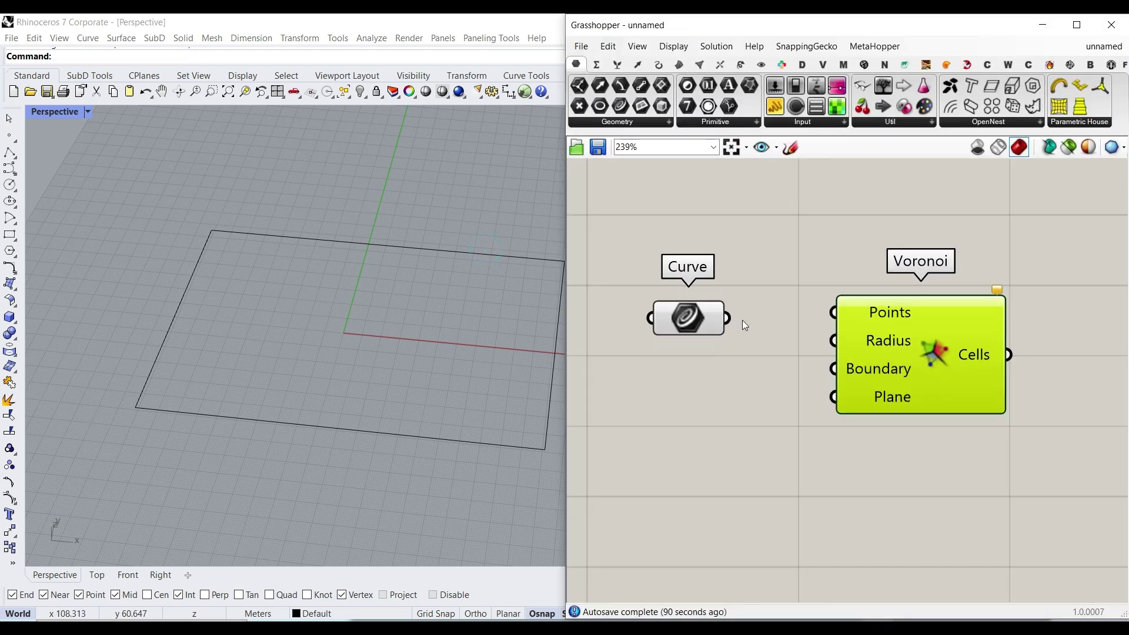
{"action": "scroll", "coordinate": [831, 314], "scroll_direction": "up", "scroll_amount": 1}
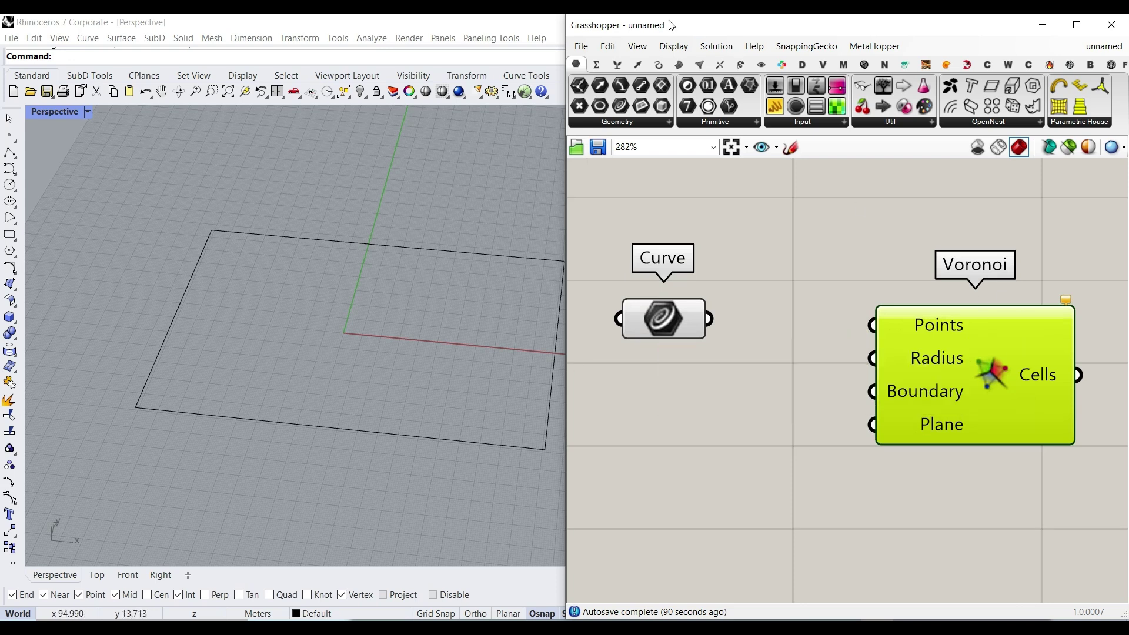
- Add a Populate Geometry component between Curve and Voronoi, and feed the Curve parameter into its Geometry input
{"action": "left_click", "coordinate": [639, 64]}
{"action": "left_click", "coordinate": [647, 121]}
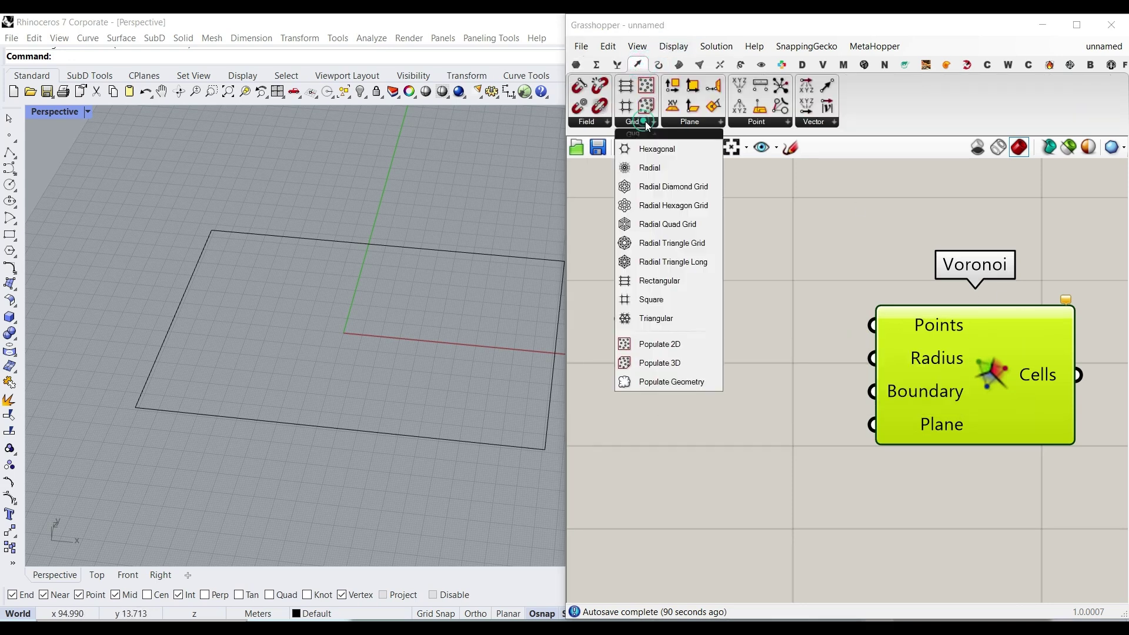
{"action": "left_click", "coordinate": [662, 382]}
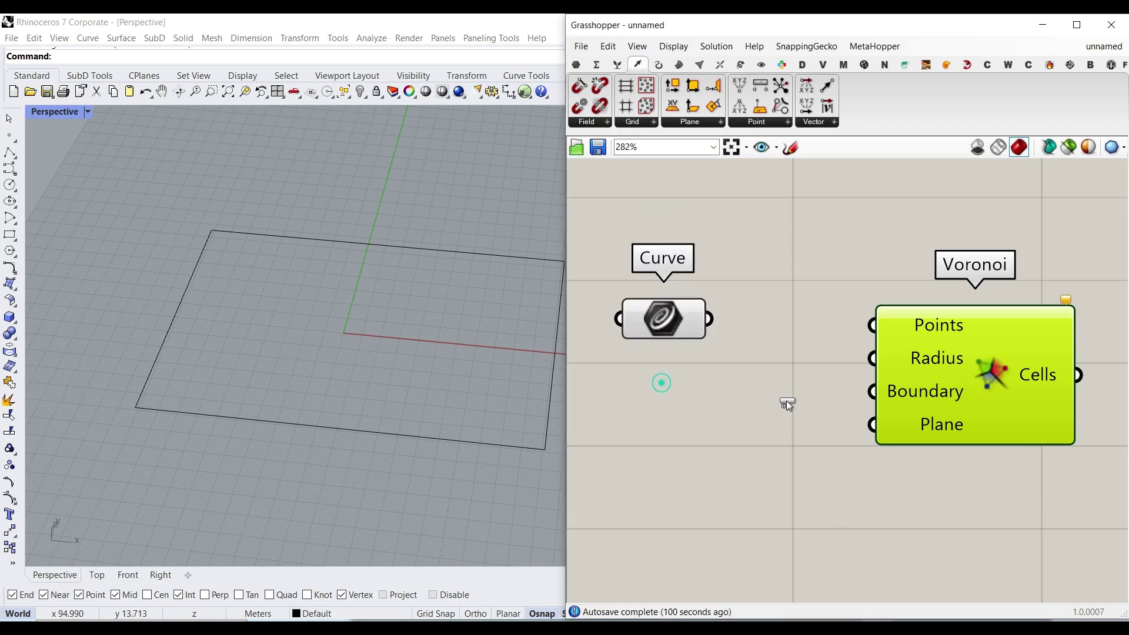
{"action": "left_click", "coordinate": [779, 383]}
{"action": "scroll", "coordinate": [778, 383], "scroll_direction": "down", "scroll_amount": 2}
{"action": "left_click", "coordinate": [934, 379]}
{"action": "scroll", "coordinate": [796, 381], "scroll_direction": "up", "scroll_amount": 2}
{"action": "left_click_drag", "start_coordinate": [791, 382], "coordinate": [895, 360]}
{"action": "scroll", "coordinate": [802, 319], "scroll_direction": "up", "scroll_amount": 2}
{"action": "scroll", "coordinate": [792, 330], "scroll_direction": "down", "scroll_amount": 2}
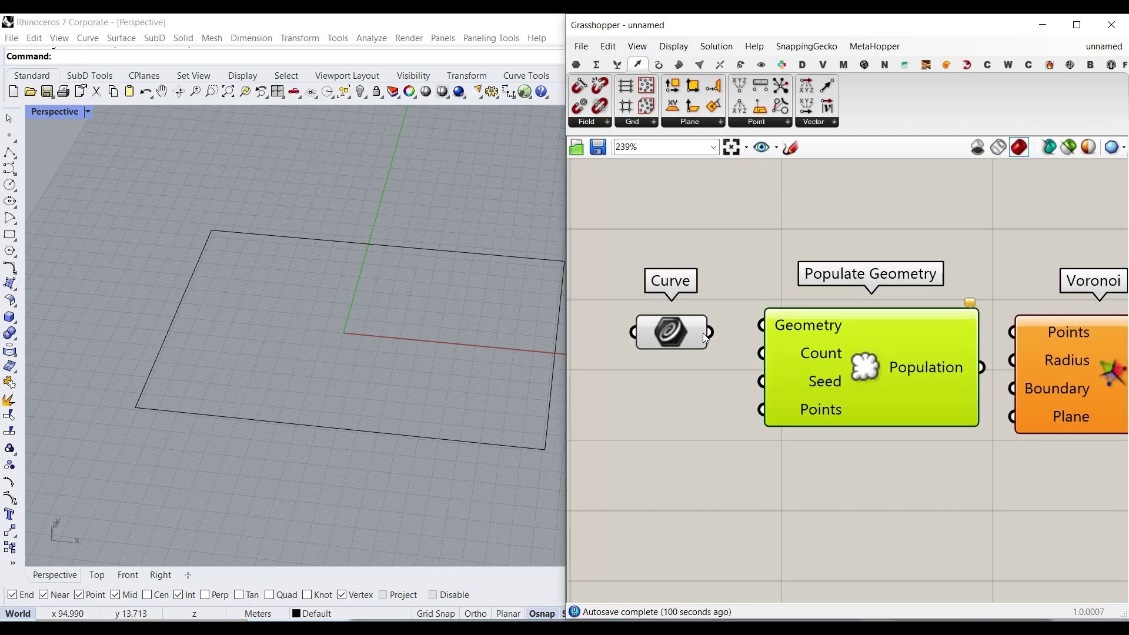
{"action": "left_click_drag", "start_coordinate": [749, 326], "coordinate": [763, 330]}
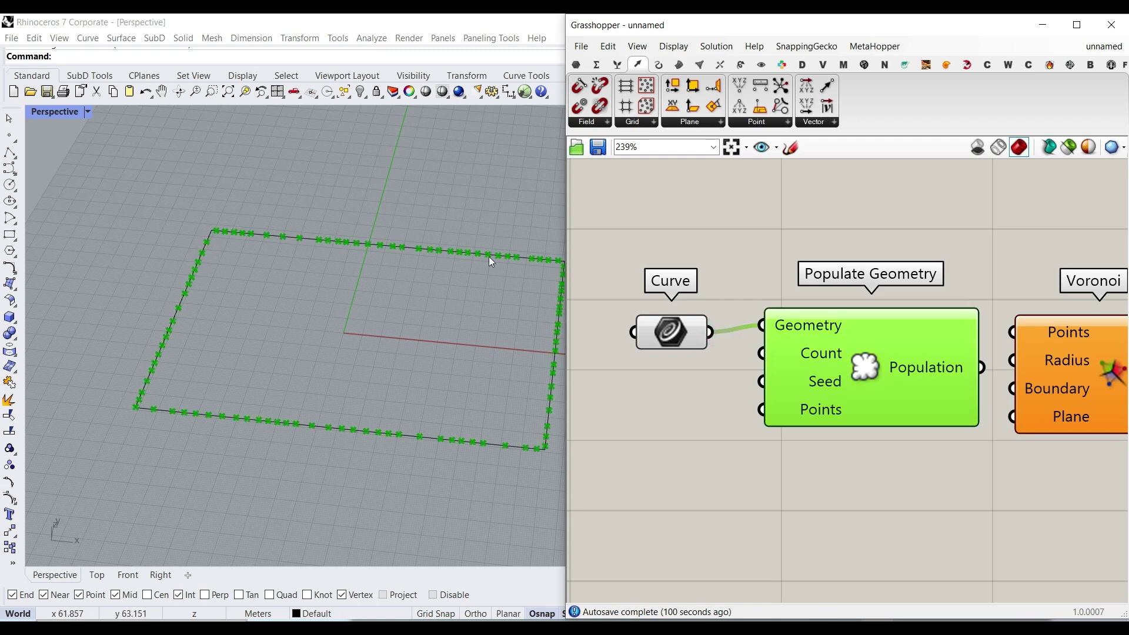
{"action": "scroll", "coordinate": [240, 408], "scroll_direction": "down", "scroll_amount": 2}
- Insert a Surface parameter between Curve and Populate Geometry so the points populate the rectangle's surface
{"action": "left_click_drag", "start_coordinate": [688, 327], "coordinate": [637, 320]}
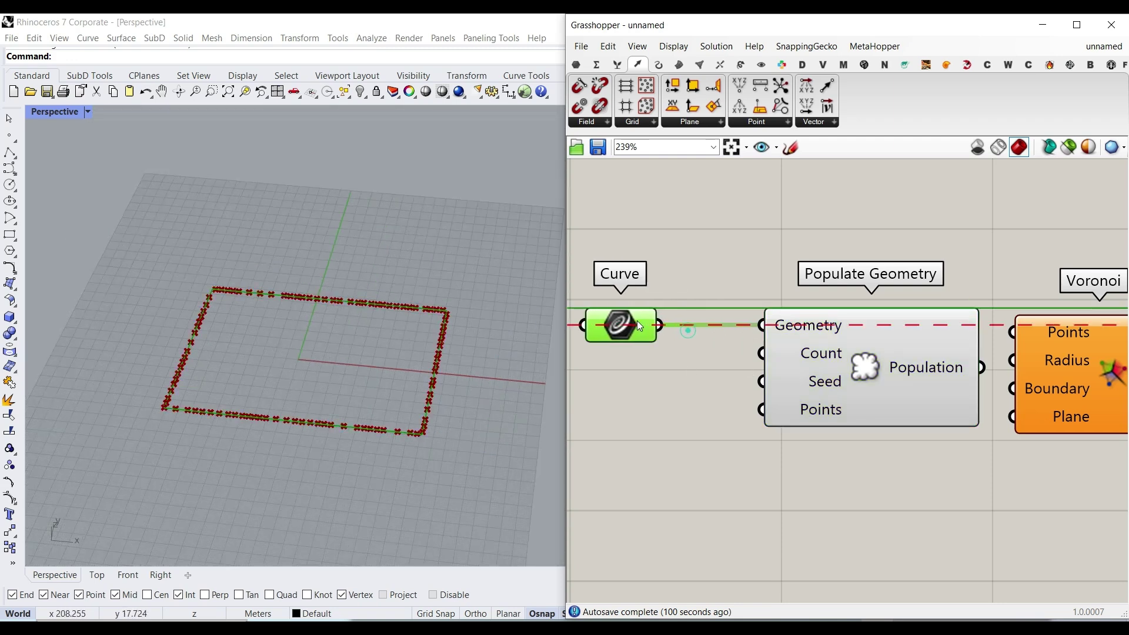
{"action": "left_click", "coordinate": [577, 62]}
{"action": "left_click", "coordinate": [644, 121]}
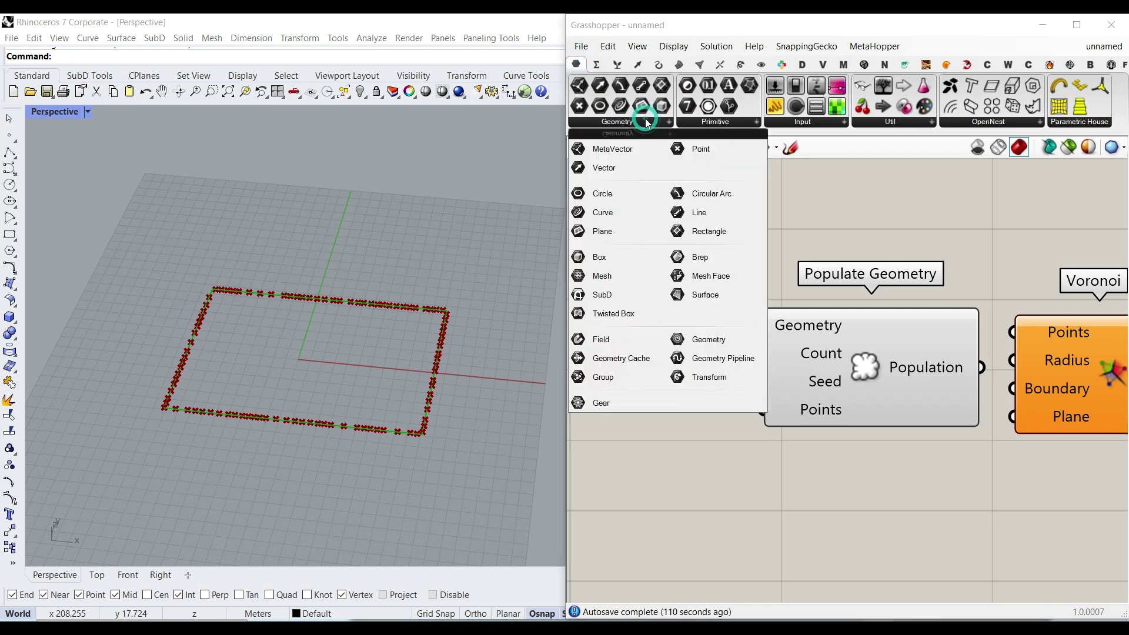
{"action": "left_click", "coordinate": [705, 295]}
{"action": "left_click", "coordinate": [713, 319]}
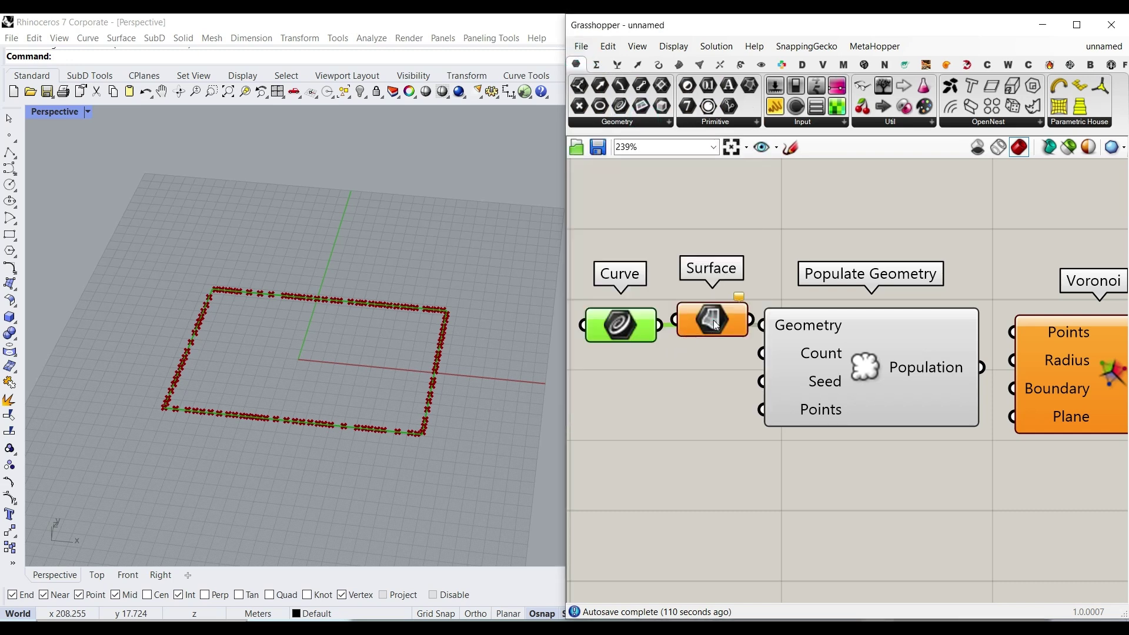
{"action": "left_click_drag", "start_coordinate": [660, 329], "coordinate": [675, 321]}
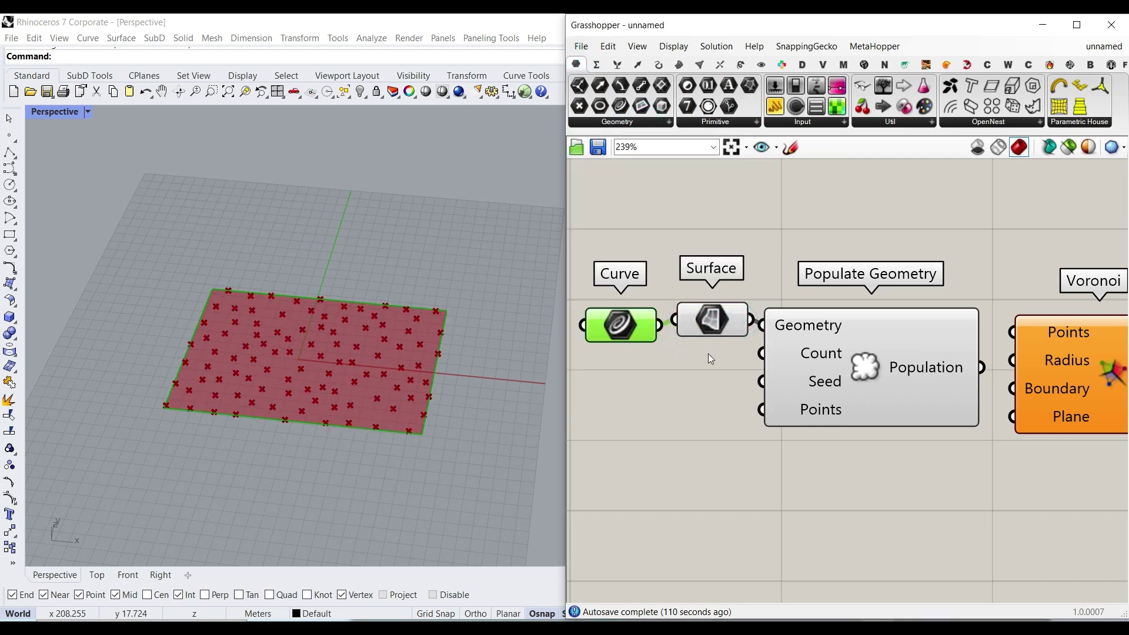
- Space out the components, connect a new number slider to Populate Geometry's Count input and set it to 51
{"action": "scroll", "coordinate": [628, 300], "scroll_direction": "down", "scroll_amount": 2}
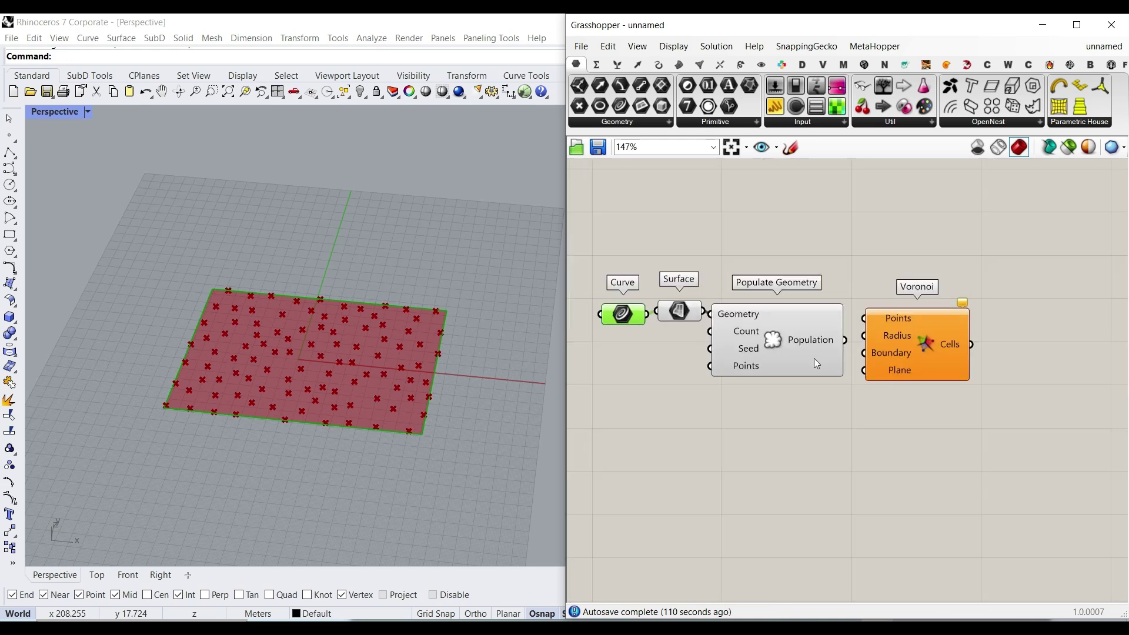
{"action": "left_click_drag", "start_coordinate": [925, 347], "coordinate": [988, 348]}
{"action": "left_click_drag", "start_coordinate": [781, 349], "coordinate": [851, 360]}
{"action": "scroll", "coordinate": [723, 330], "scroll_direction": "up", "scroll_amount": 2}
{"action": "double_click", "coordinate": [670, 363]}
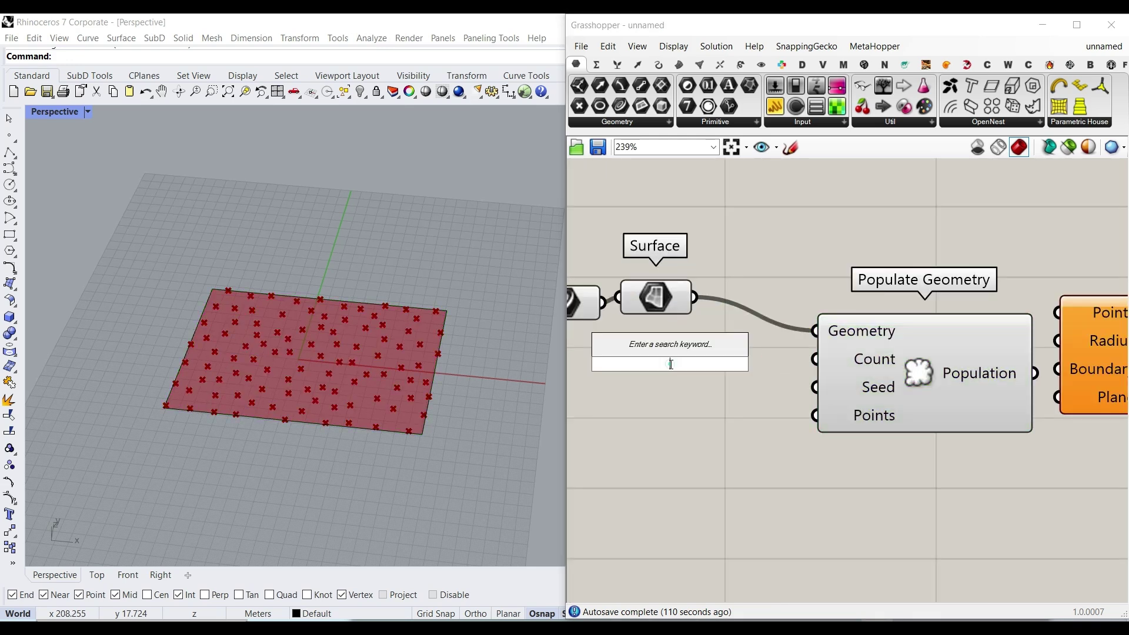
{"action": "type", "text": "12"}
{"action": "key", "text": "Return"}
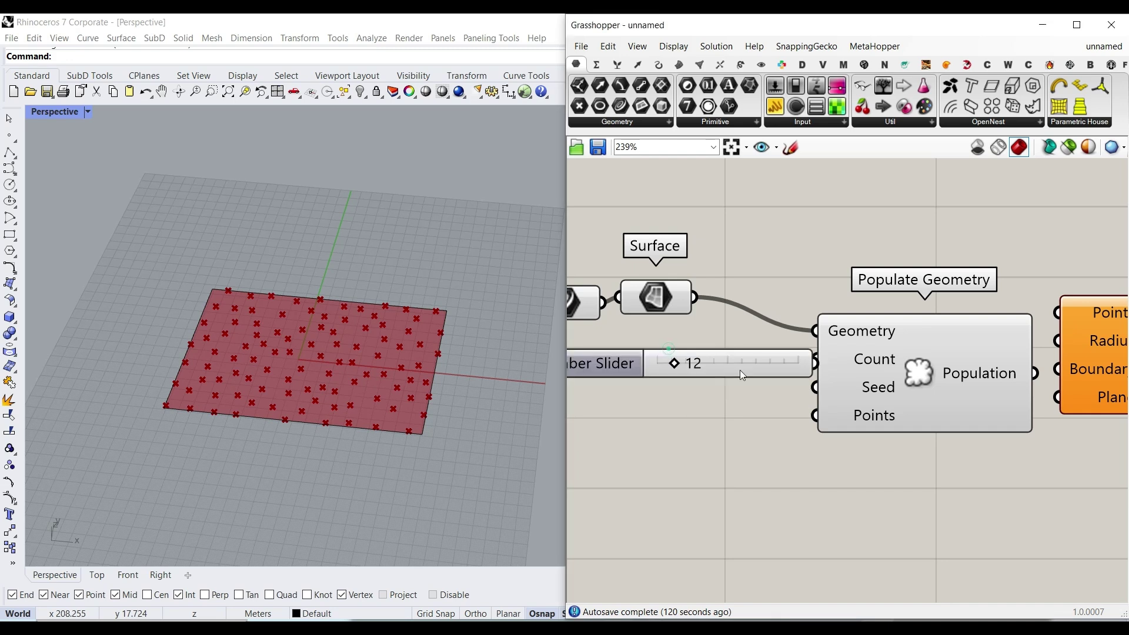
{"action": "left_click_drag", "start_coordinate": [768, 373], "coordinate": [816, 359]}
{"action": "left_click_drag", "start_coordinate": [650, 368], "coordinate": [710, 369]}
- Connect a new number slider to Populate Geometry's Seed input and set it to 279
{"action": "double_click", "coordinate": [661, 419]}
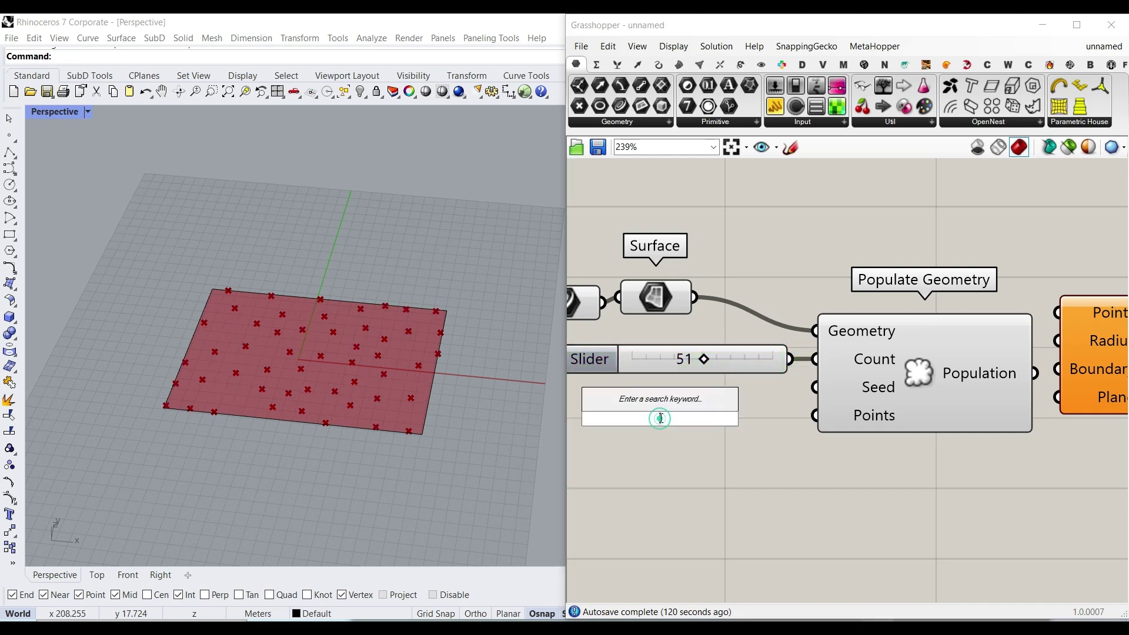
{"action": "type", "text": "333"}
{"action": "key", "text": "Return"}
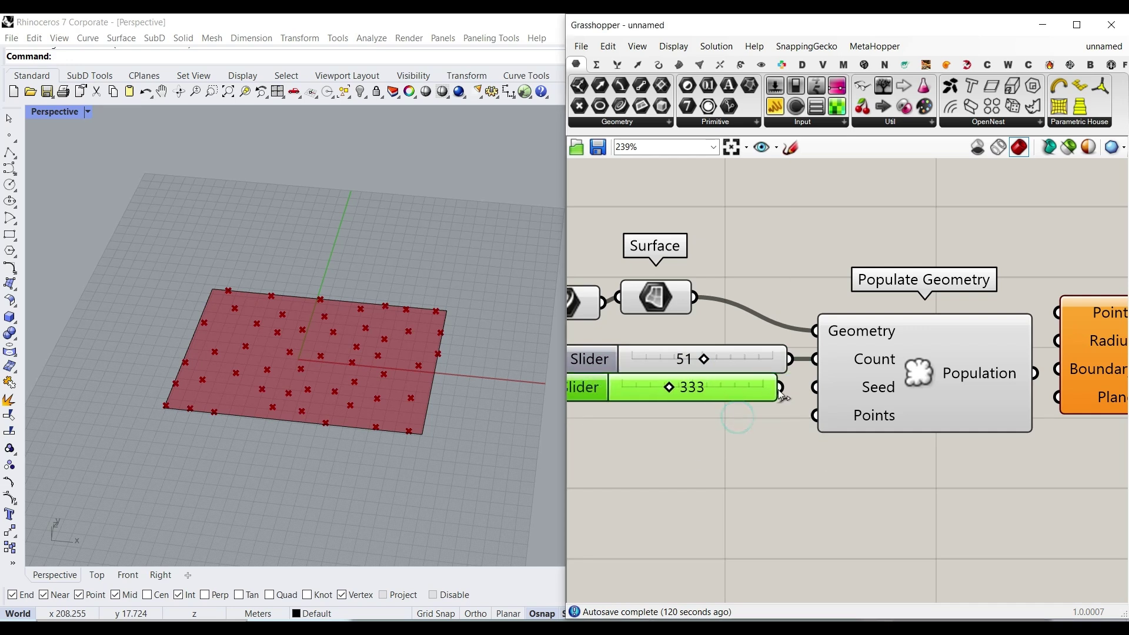
{"action": "left_click_drag", "start_coordinate": [780, 387], "coordinate": [808, 386]}
{"action": "left_click_drag", "start_coordinate": [710, 394], "coordinate": [663, 400]}
- Connect the Population output to Voronoi's Points input and the rectangle Curve to its Boundary input
{"action": "right_click_drag", "start_coordinate": [869, 355], "coordinate": [717, 351]}
{"action": "left_click_drag", "start_coordinate": [912, 309], "coordinate": [911, 309]}
{"action": "mouse_move", "coordinate": [953, 344]}
{"action": "left_mouse_down"}
{"action": "mouse_move", "coordinate": [1012, 408]}
{"action": "mouse_move", "coordinate": [998, 421]}
{"action": "left_mouse_up"}
{"action": "right_click_drag", "start_coordinate": [722, 361], "coordinate": [728, 348]}
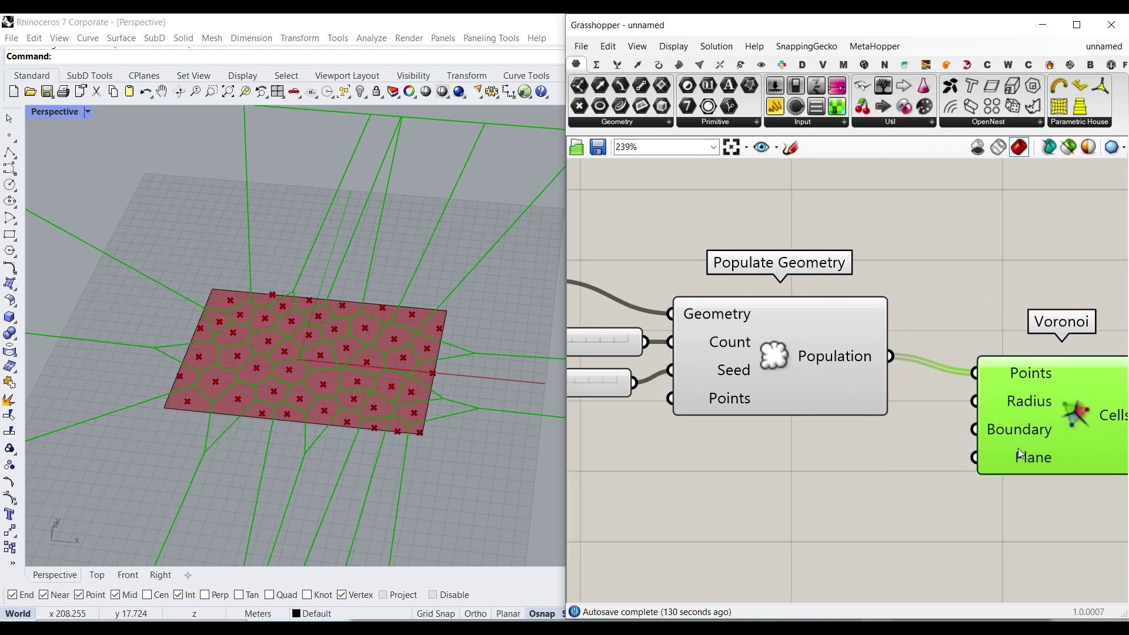
{"action": "scroll", "coordinate": [819, 379], "scroll_direction": "down", "scroll_amount": 4}
{"action": "left_click_drag", "start_coordinate": [630, 333], "coordinate": [903, 405]}
- Turn off the preview of the Surface and Populate Geometry components so only the boundary and Voronoi cells show
{"action": "left_click_drag", "start_coordinate": [834, 429], "coordinate": [688, 321]}
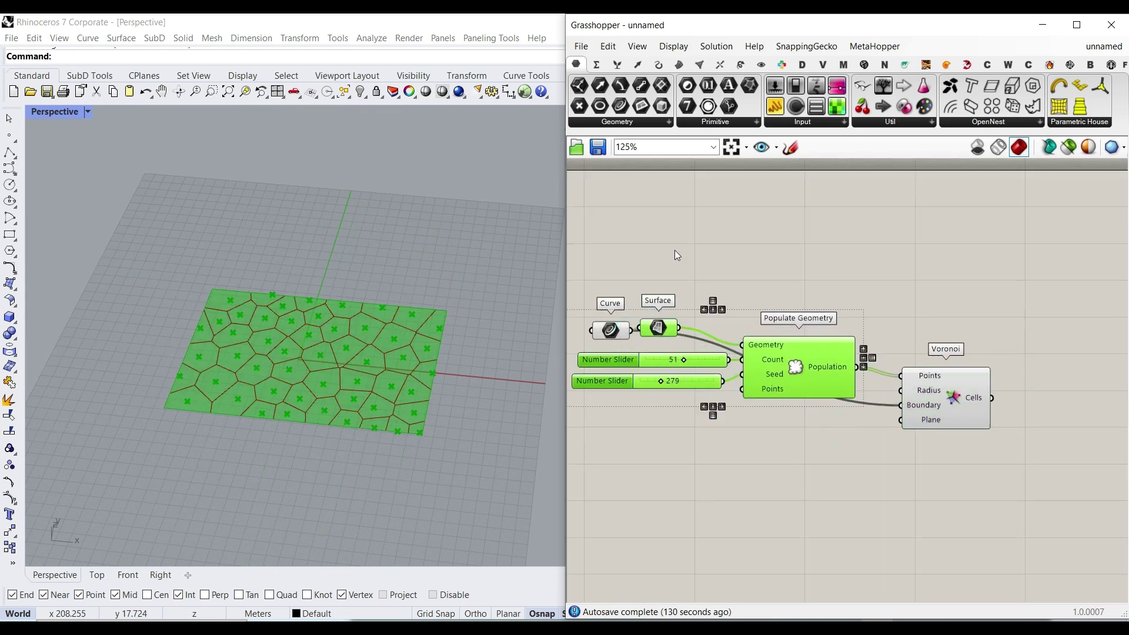
{"action": "right_click", "coordinate": [675, 250]}
{"action": "left_click", "coordinate": [714, 263]}
{"action": "right_click_drag", "start_coordinate": [248, 412], "coordinate": [270, 384]}
{"action": "scroll", "coordinate": [269, 383], "scroll_direction": "up", "scroll_amount": 3}
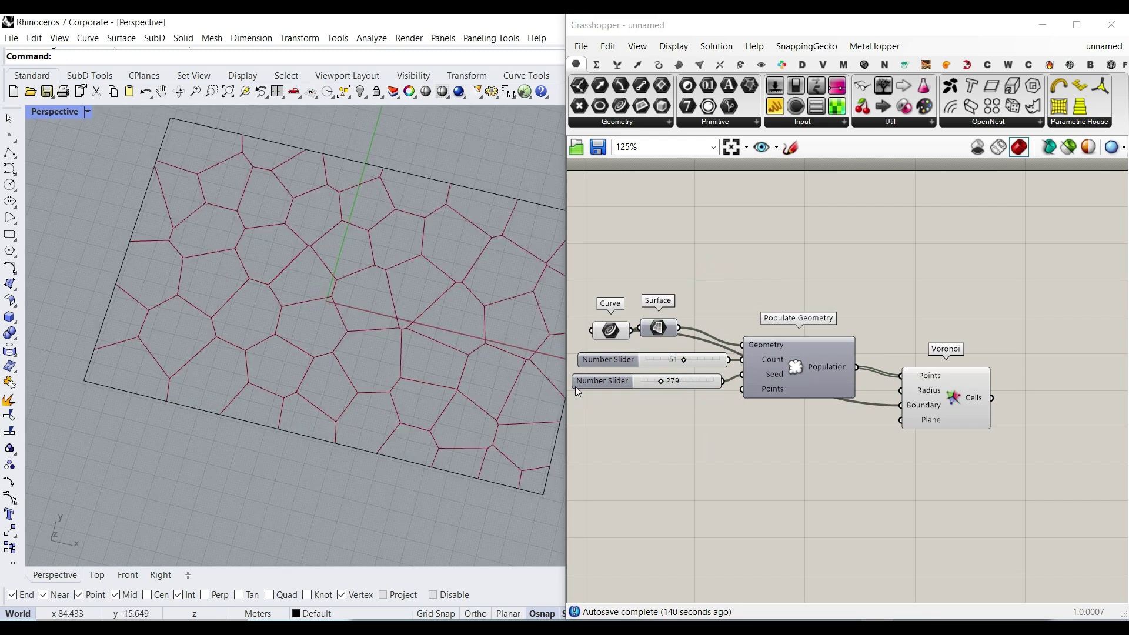
- Set the Seed slider to 321 and the Count slider to 40
{"action": "scroll", "coordinate": [658, 378], "scroll_direction": "up", "scroll_amount": 4}
{"action": "left_click_drag", "start_coordinate": [666, 383], "coordinate": [674, 385]}
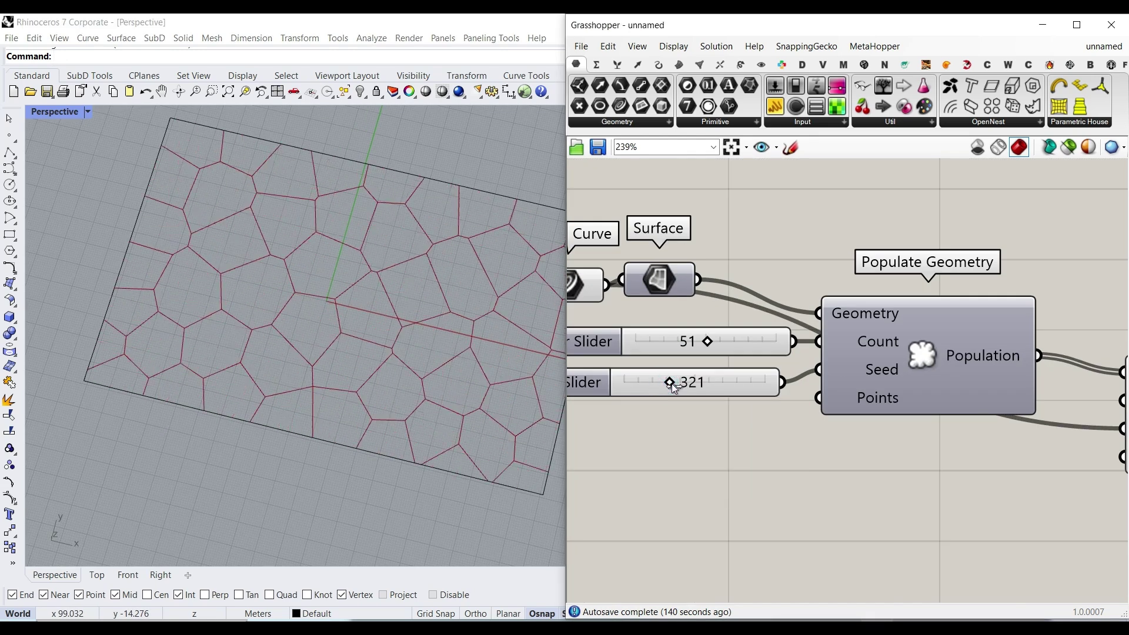
{"action": "left_click_drag", "start_coordinate": [708, 340], "coordinate": [690, 341]}
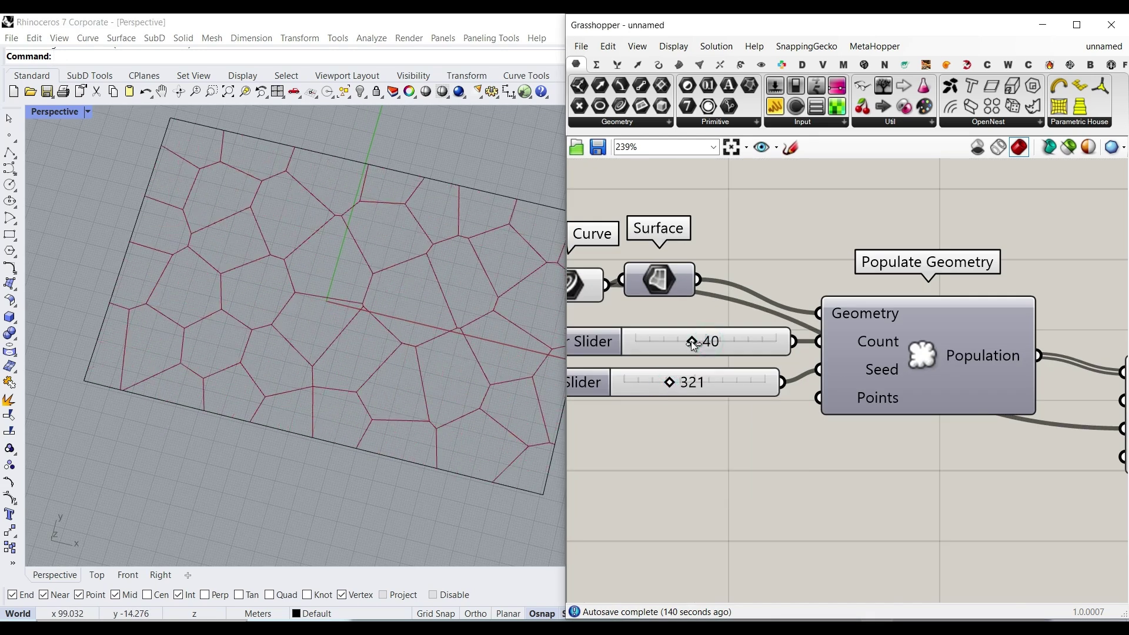
{"action": "scroll", "coordinate": [304, 343], "scroll_direction": "down", "scroll_amount": 2}
{"action": "scroll", "coordinate": [301, 337], "scroll_direction": "down", "scroll_amount": 3}
{"action": "right_click_drag", "start_coordinate": [301, 338], "coordinate": [396, 341]}
{"action": "scroll", "coordinate": [410, 340], "scroll_direction": "up", "scroll_amount": 5}
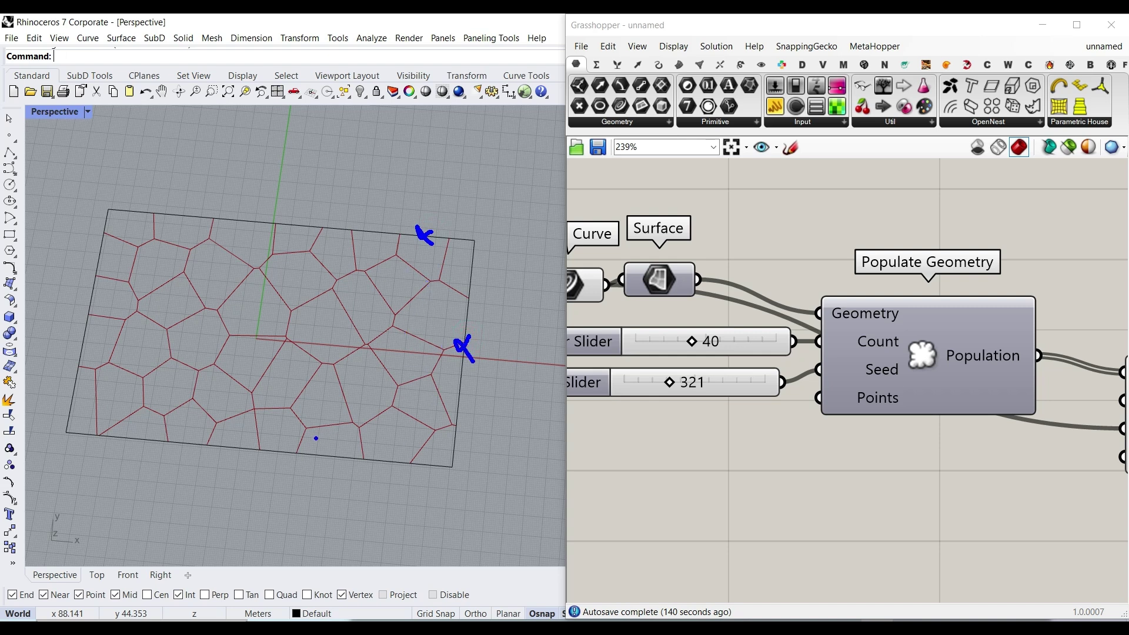
{"action": "key", "text": "Escape"}
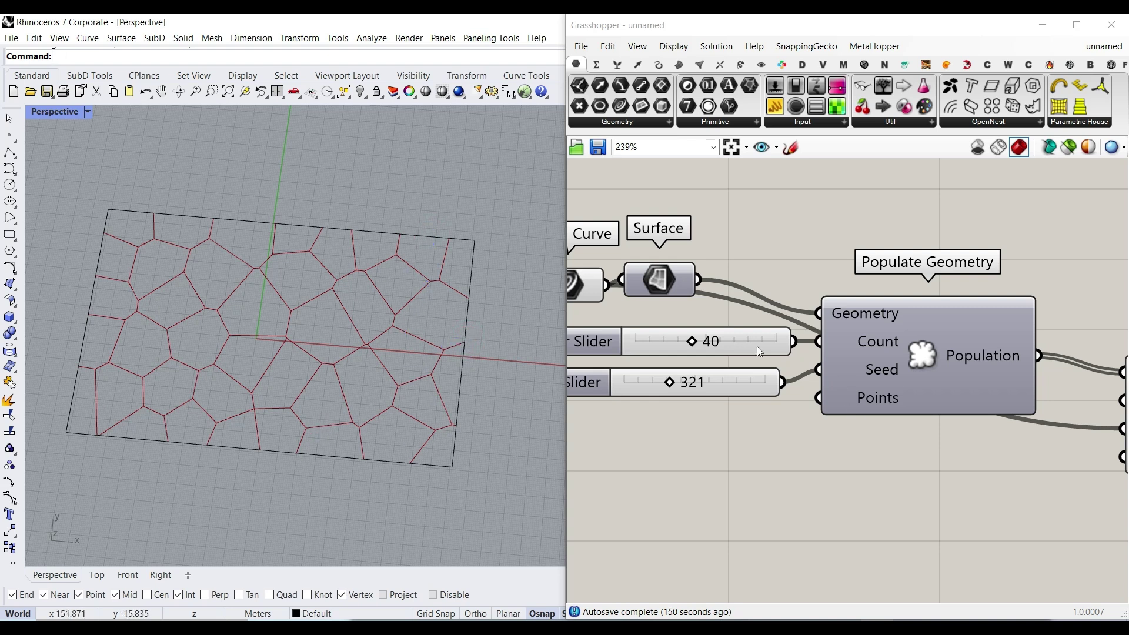
- Add a Curve | Curve intersection component after the Voronoi component
{"action": "scroll", "coordinate": [757, 347], "scroll_direction": "down", "scroll_amount": 3}
{"action": "left_click", "coordinate": [855, 332]}
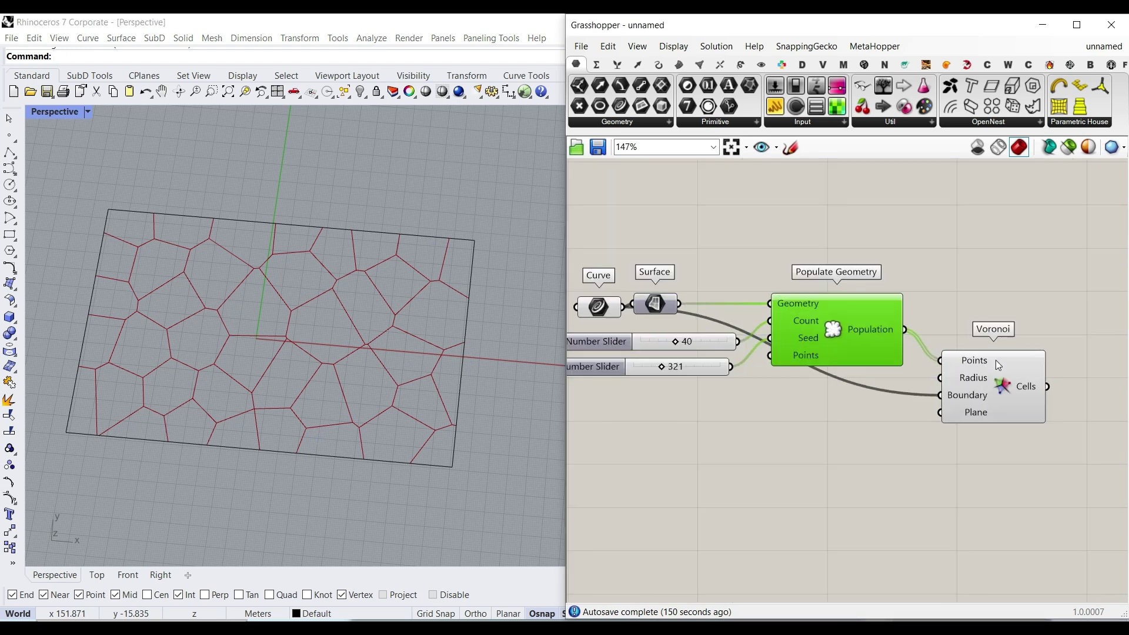
{"action": "mouse_move", "coordinate": [979, 372]}
{"action": "right_click_drag", "start_coordinate": [979, 372], "coordinate": [767, 412]}
{"action": "left_click", "coordinate": [720, 64]}
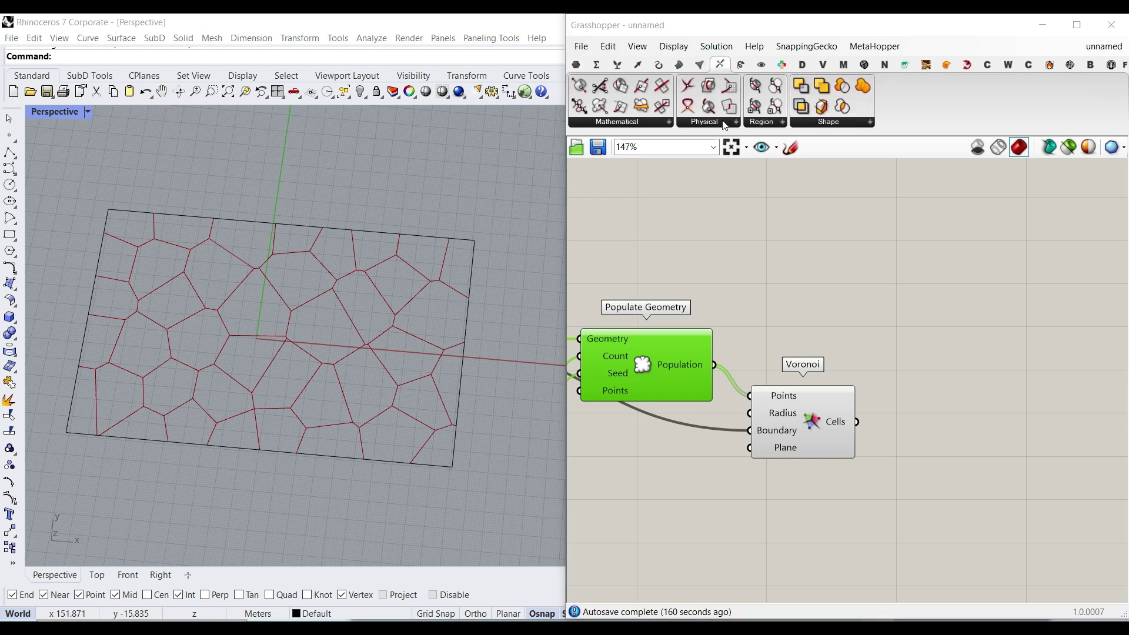
{"action": "left_click", "coordinate": [706, 121]}
{"action": "left_click", "coordinate": [725, 150]}
{"action": "left_click", "coordinate": [992, 359]}
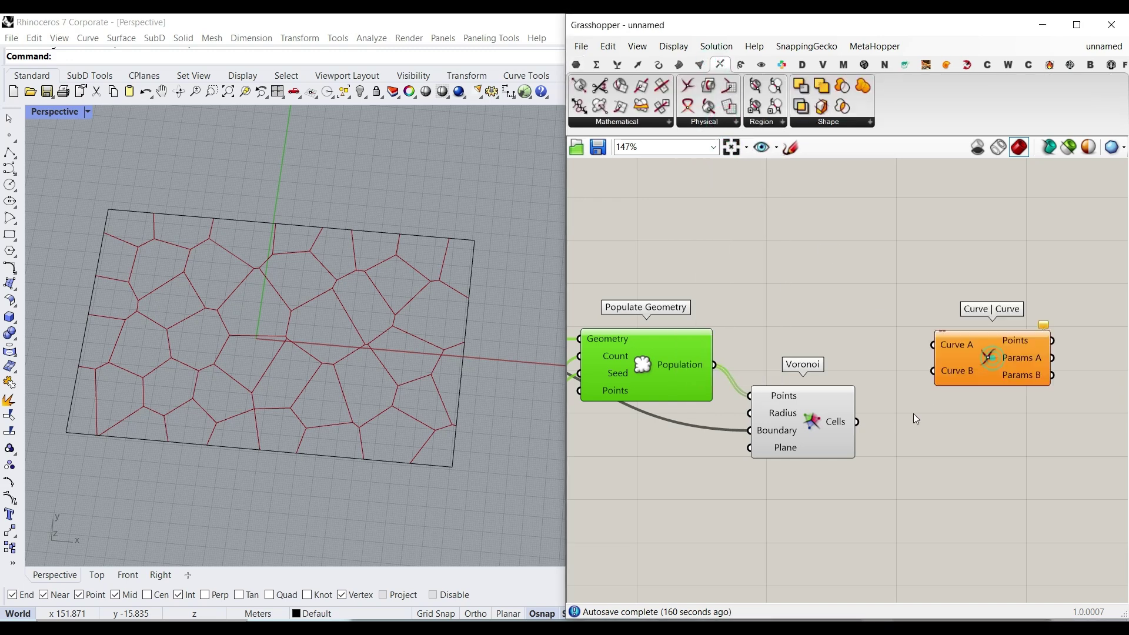
- Connect Voronoi's Cells output to Curve B and the rectangle Curve to Curve A of the Curve | Curve component
{"action": "scroll", "coordinate": [900, 411], "scroll_direction": "up", "scroll_amount": 3}
{"action": "left_click_drag", "start_coordinate": [824, 430], "coordinate": [951, 360]}
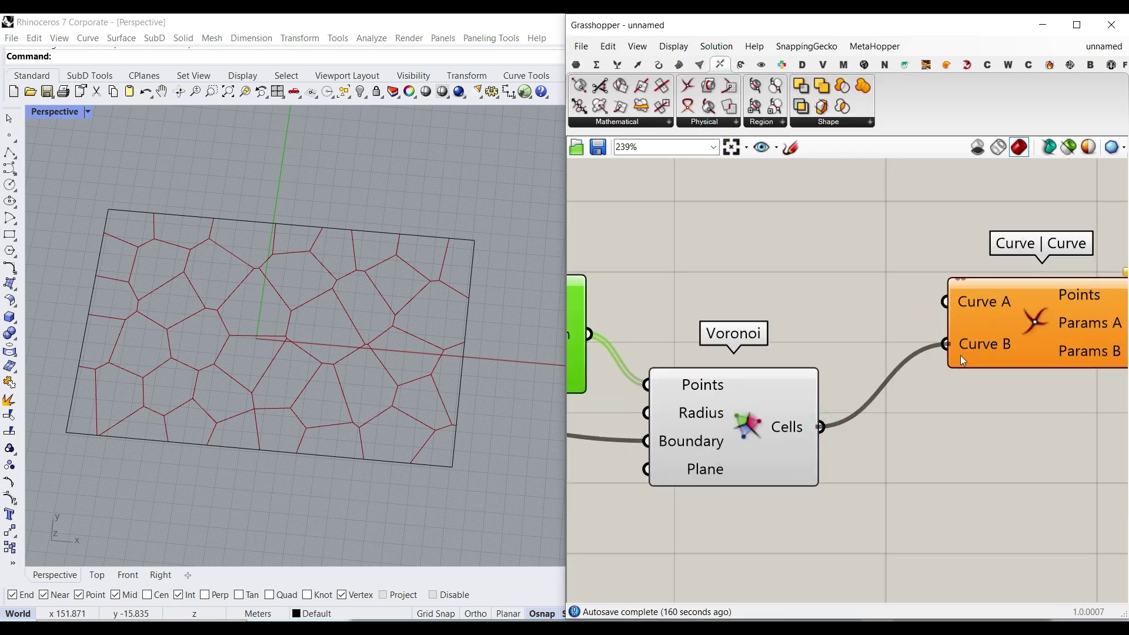
{"action": "scroll", "coordinate": [853, 347], "scroll_direction": "down", "scroll_amount": 5}
{"action": "scroll", "coordinate": [734, 351], "scroll_direction": "up", "scroll_amount": 4}
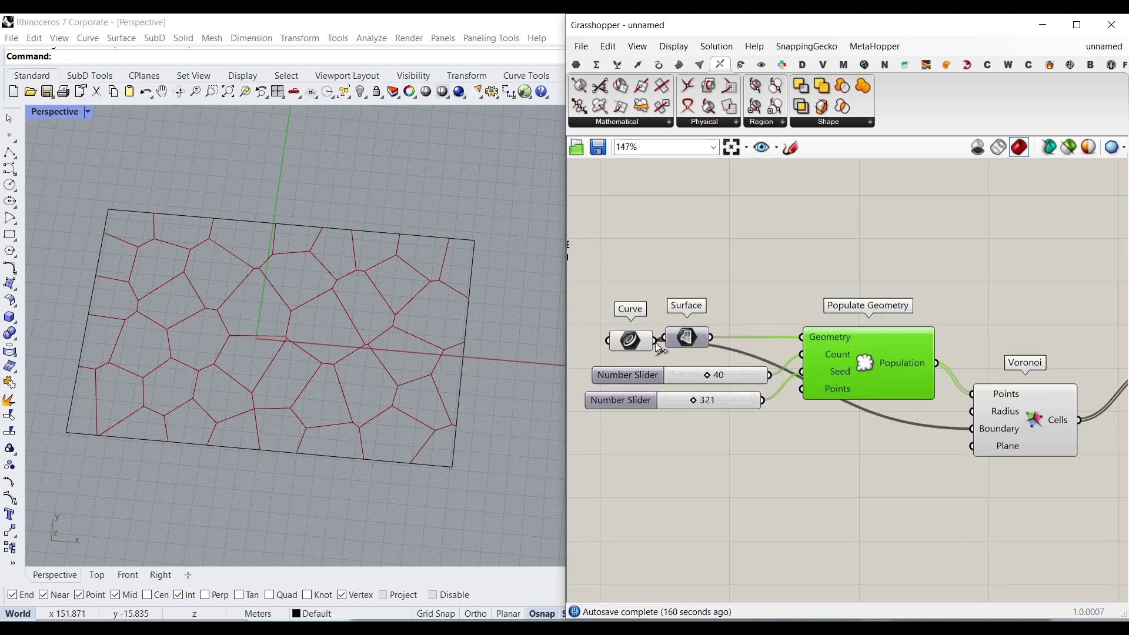
{"action": "scroll", "coordinate": [653, 344], "scroll_direction": "down", "scroll_amount": 3}
{"action": "left_click_drag", "start_coordinate": [655, 342], "coordinate": [928, 339]}
{"action": "scroll", "coordinate": [823, 341], "scroll_direction": "up", "scroll_amount": 4}
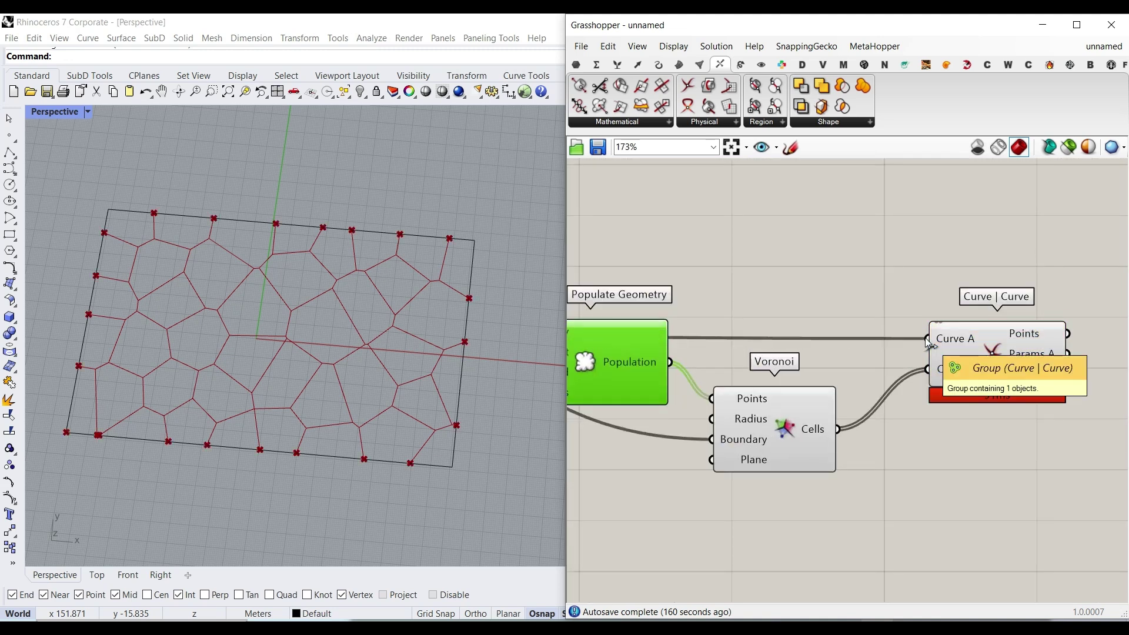
- Add a List Length component and connect the Points output of Curve | Curve to its List input
{"action": "right_click_drag", "start_coordinate": [929, 344], "coordinate": [686, 258]}
{"action": "scroll", "coordinate": [764, 327], "scroll_direction": "up", "scroll_amount": 3}
{"action": "mouse_move", "coordinate": [685, 258]}
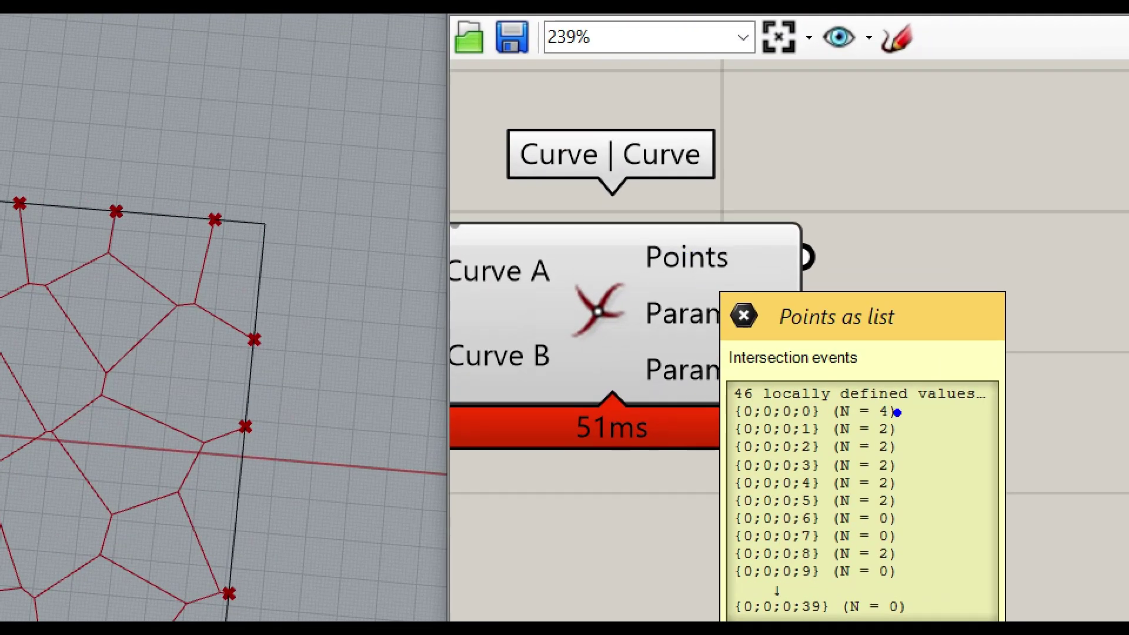
{"action": "left_click", "coordinate": [899, 432]}
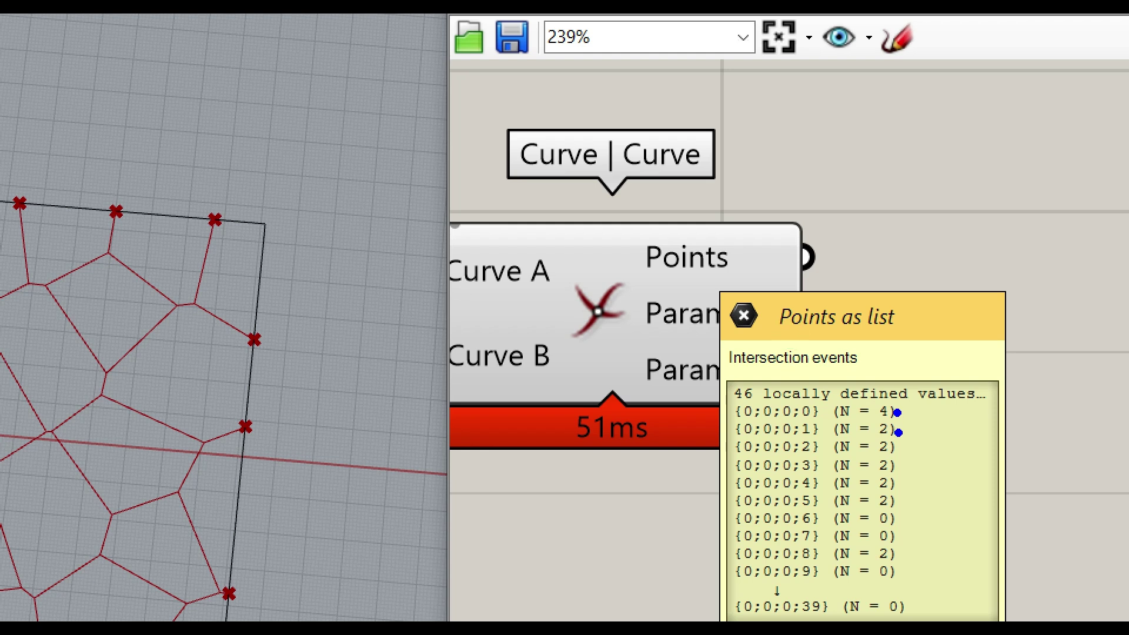
{"action": "left_click", "coordinate": [902, 522]}
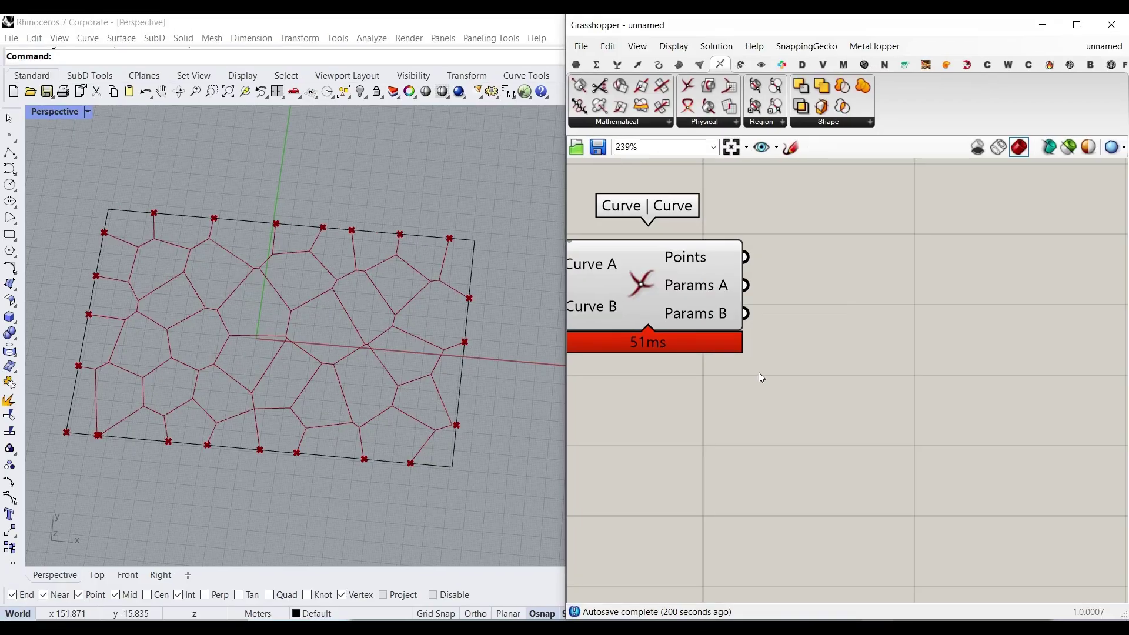
{"action": "left_click", "coordinate": [617, 64]}
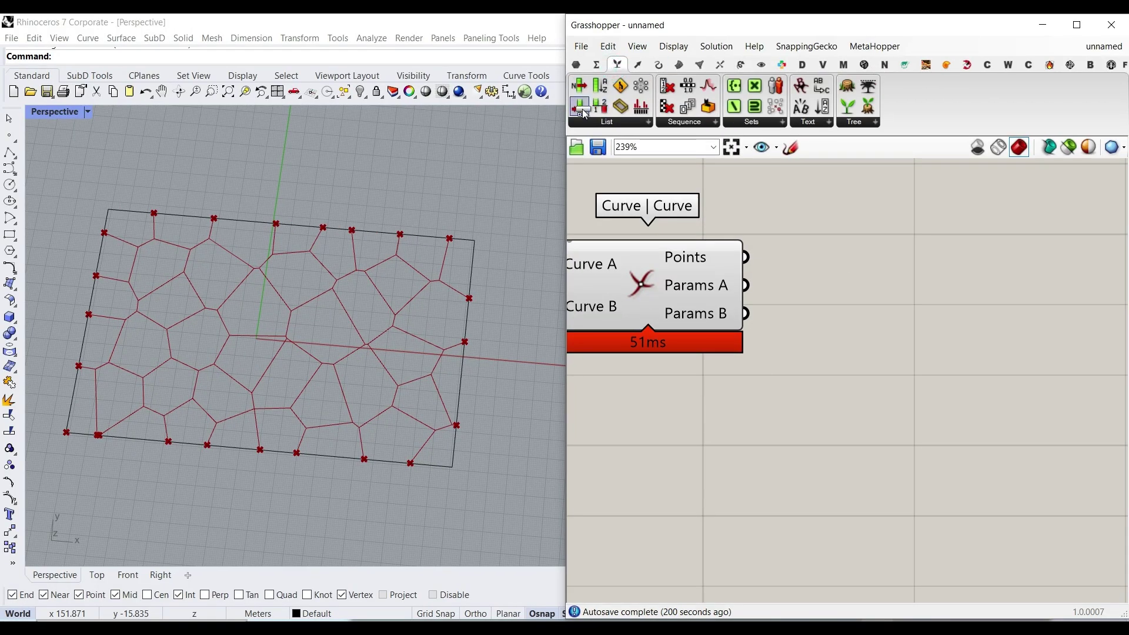
{"action": "left_click_drag", "start_coordinate": [580, 106], "coordinate": [841, 271]}
{"action": "left_click_drag", "start_coordinate": [747, 259], "coordinate": [764, 267]}
{"action": "right_click_drag", "start_coordinate": [836, 284], "coordinate": [674, 323]}
{"action": "left_click_drag", "start_coordinate": [694, 310], "coordinate": [704, 306]}
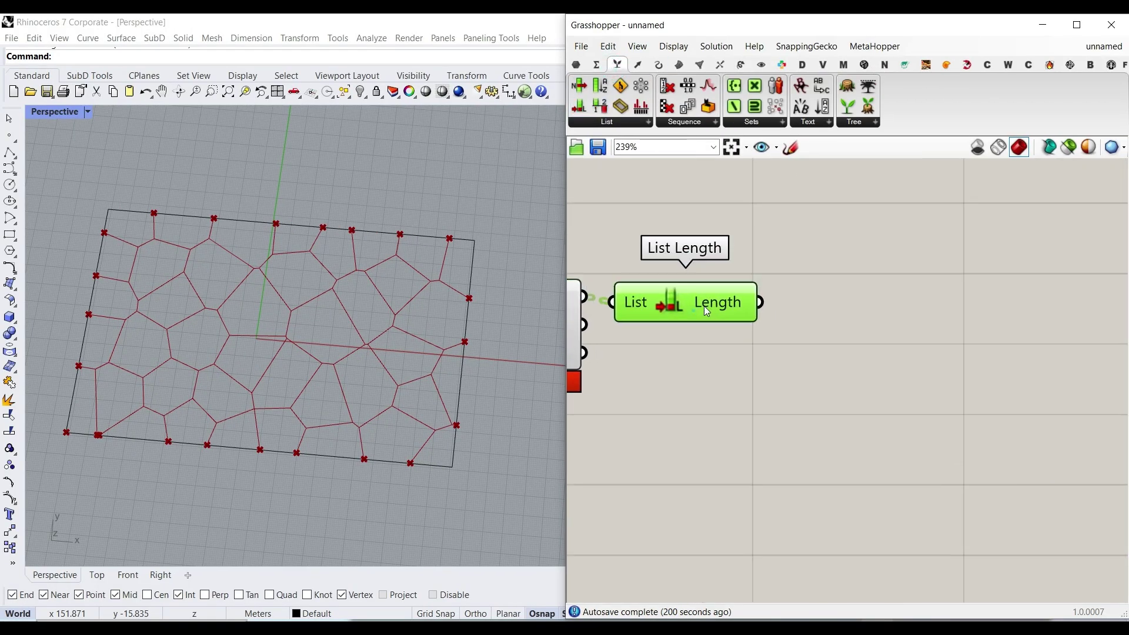
- Add a Panel beside List Length and connect the Length output to it
{"action": "double_click", "coordinate": [868, 286]}
{"action": "type", "text": "//"}
{"action": "key", "text": "Return"}
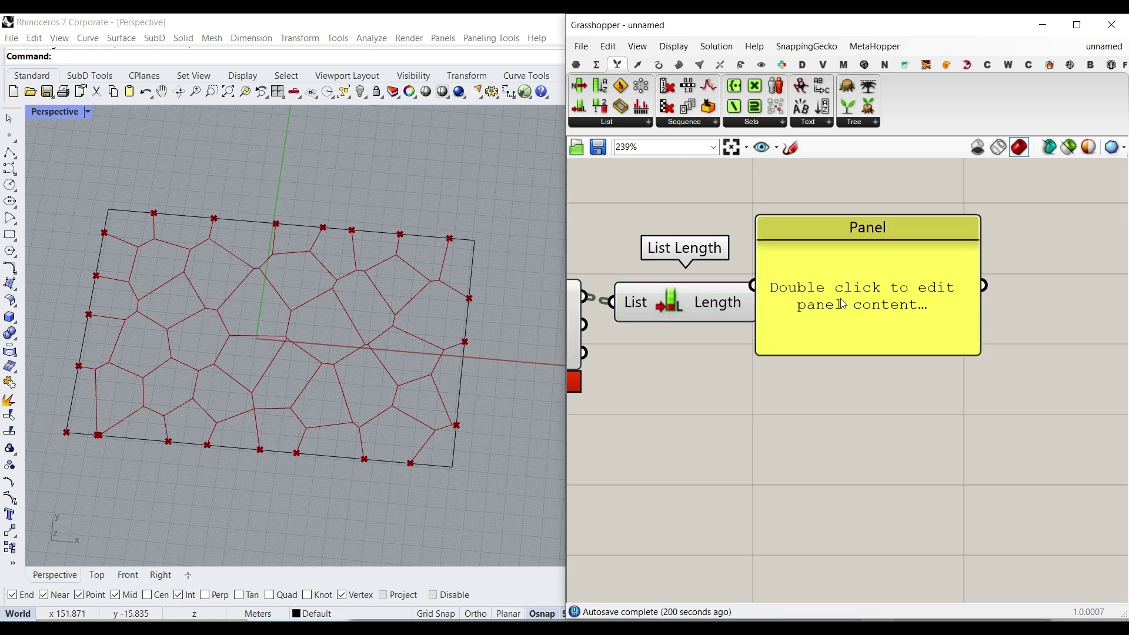
{"action": "left_click_drag", "start_coordinate": [827, 298], "coordinate": [847, 312]}
{"action": "left_click_drag", "start_coordinate": [758, 301], "coordinate": [772, 302]}
{"action": "right_click_drag", "start_coordinate": [875, 371], "coordinate": [841, 333]}
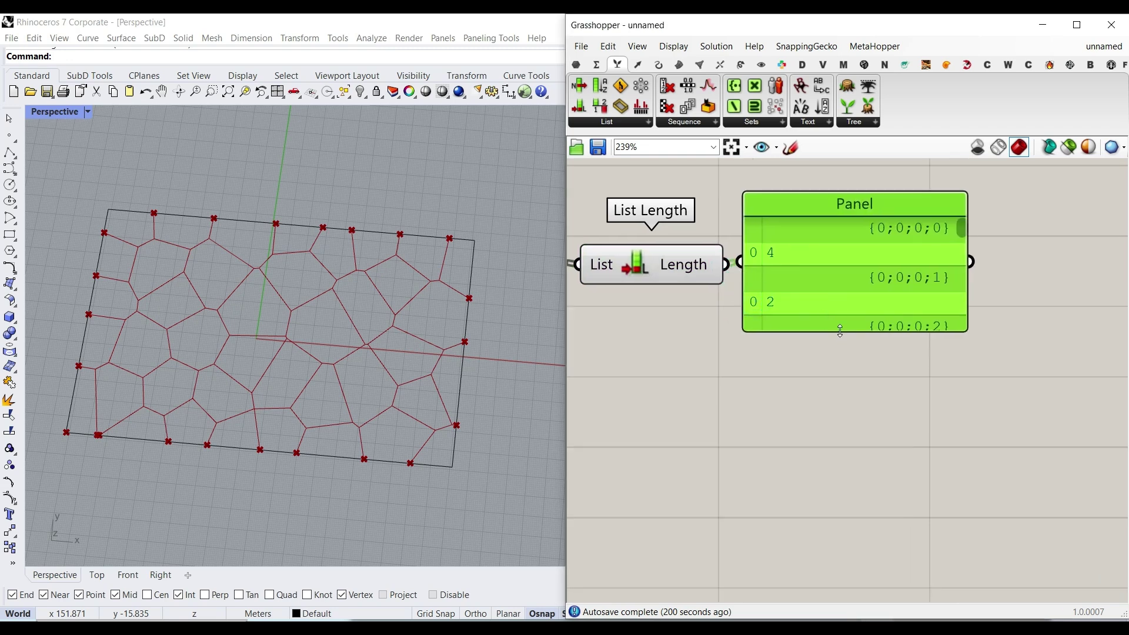
- Enlarge the panel and look through the intersection count of each cell's branch
{"action": "left_click_drag", "start_coordinate": [840, 332], "coordinate": [839, 509]}
{"action": "left_click_drag", "start_coordinate": [953, 250], "coordinate": [969, 231]}
{"action": "scroll", "coordinate": [828, 418], "scroll_direction": "down", "scroll_amount": 2}
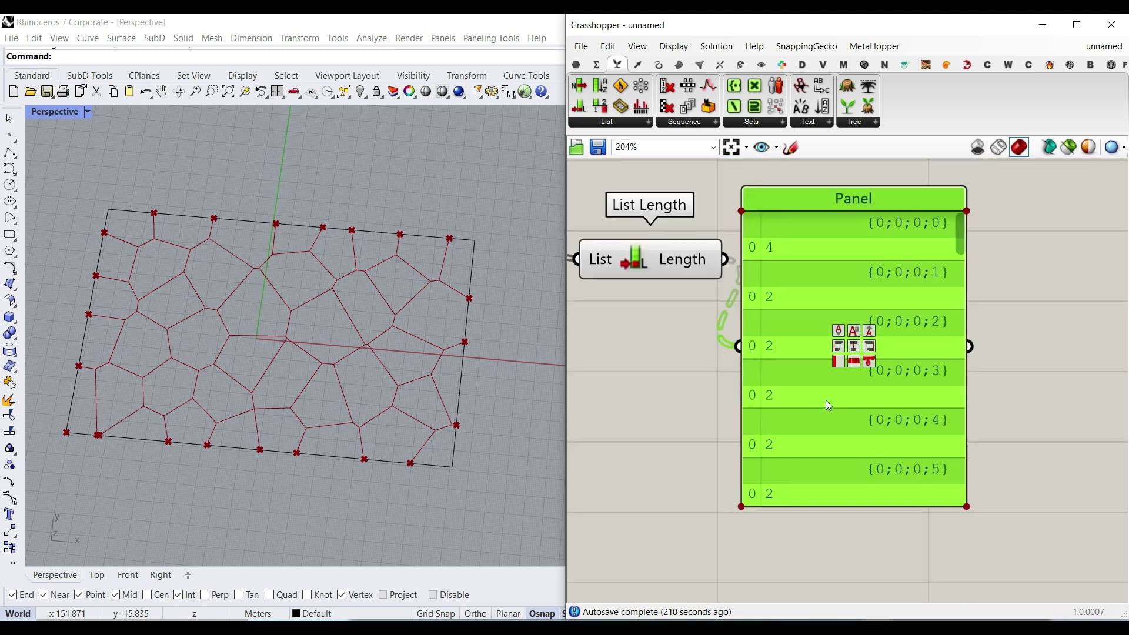
{"action": "left_click_drag", "start_coordinate": [926, 295], "coordinate": [927, 343]}
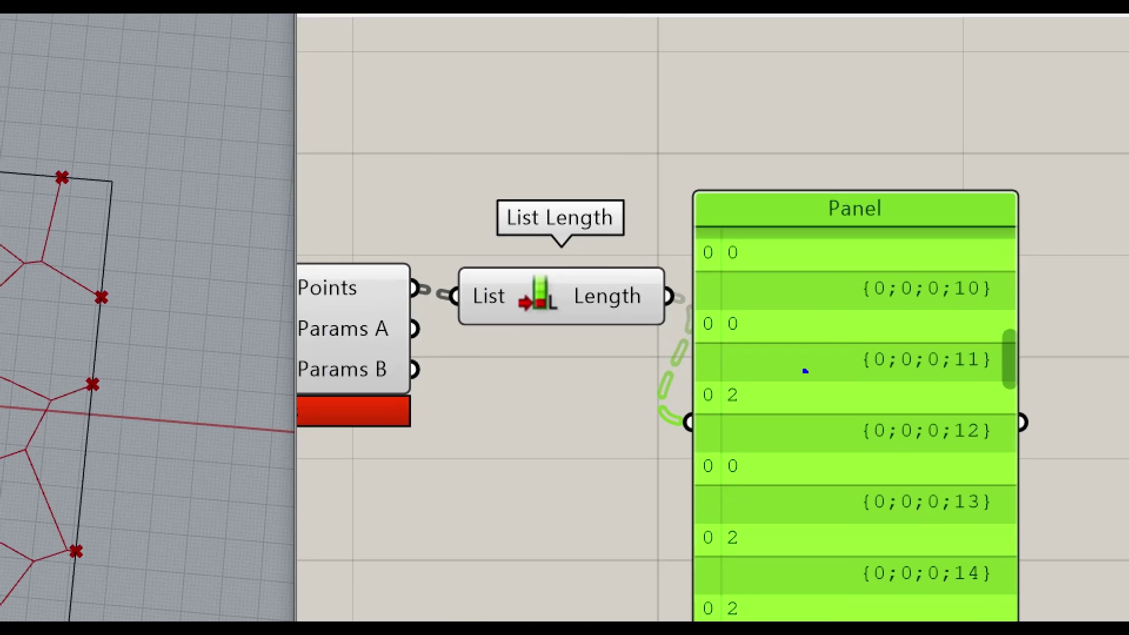
{"action": "left_click_drag", "start_coordinate": [769, 309], "coordinate": [756, 339]}
{"action": "left_click_drag", "start_coordinate": [767, 320], "coordinate": [773, 320]}
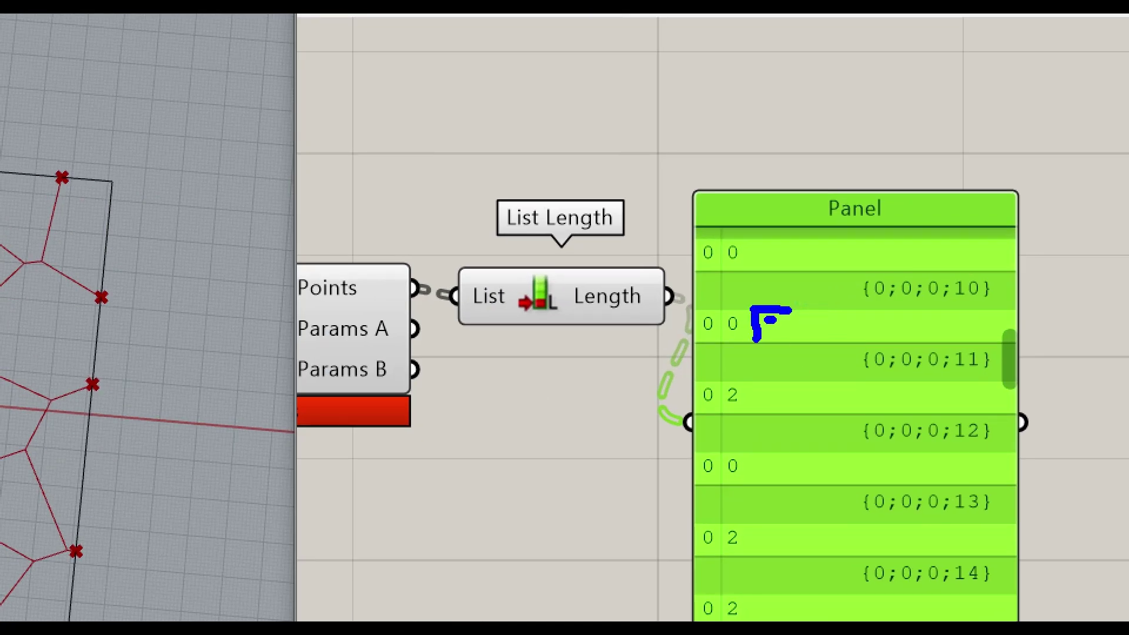
{"action": "left_click_drag", "start_coordinate": [788, 383], "coordinate": [829, 410]}
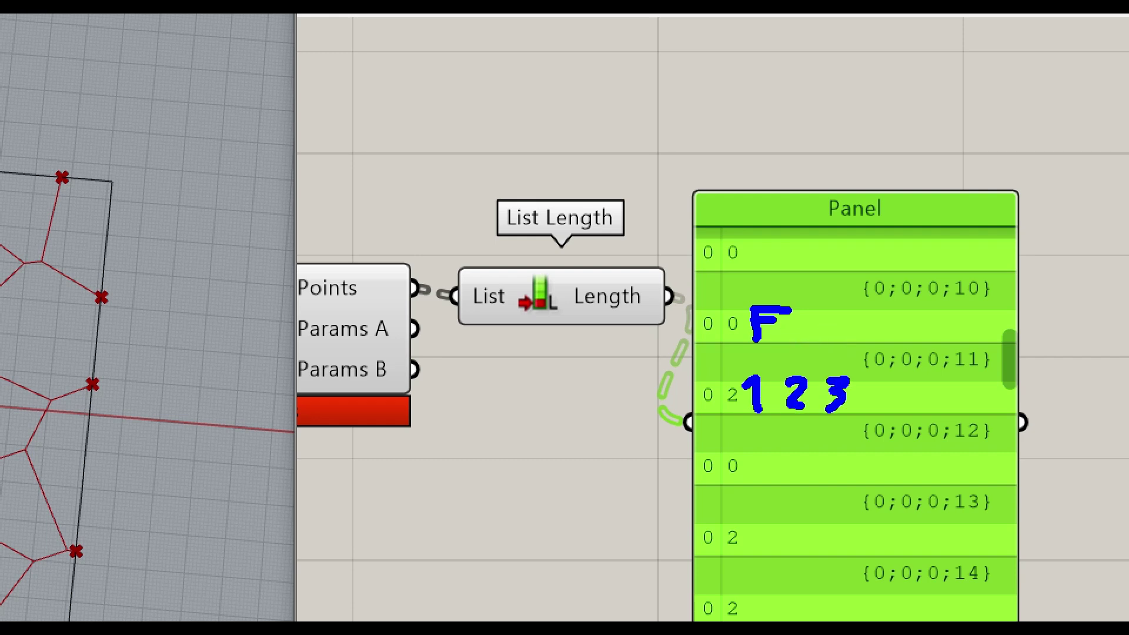
{"action": "mouse_move", "coordinate": [893, 380]}
{"action": "left_mouse_down"}
{"action": "mouse_move", "coordinate": [892, 410]}
{"action": "mouse_move", "coordinate": [924, 383]}
{"action": "left_mouse_up"}
{"action": "left_click", "coordinate": [908, 433]}
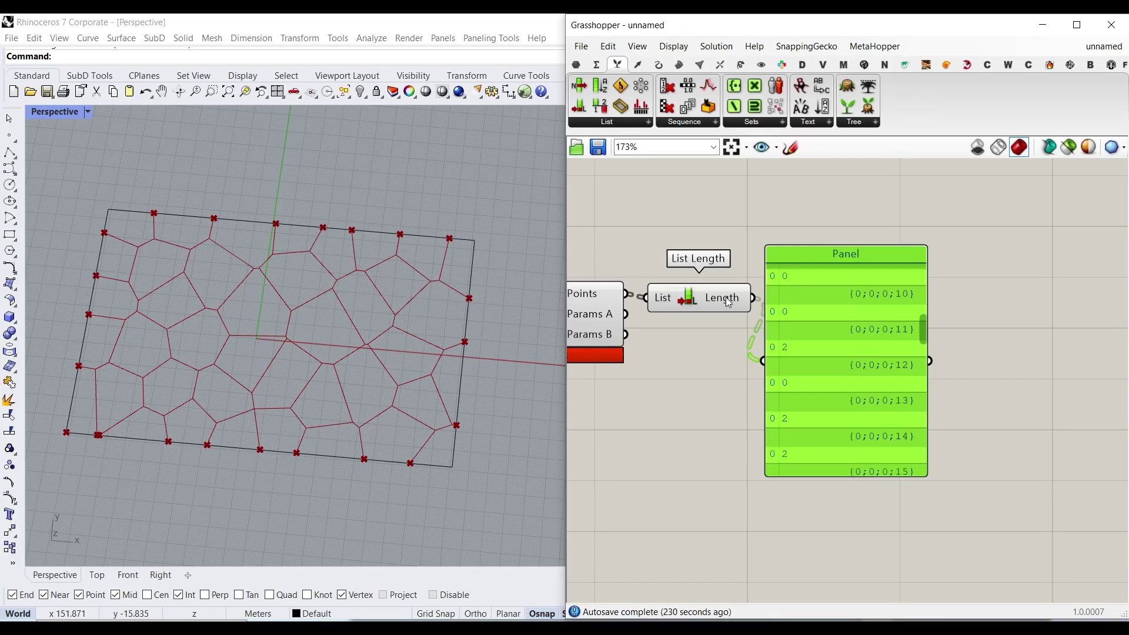
- Flatten List Length's Length output and delete the panel
{"action": "right_click", "coordinate": [661, 298]}
{"action": "left_click", "coordinate": [753, 357]}
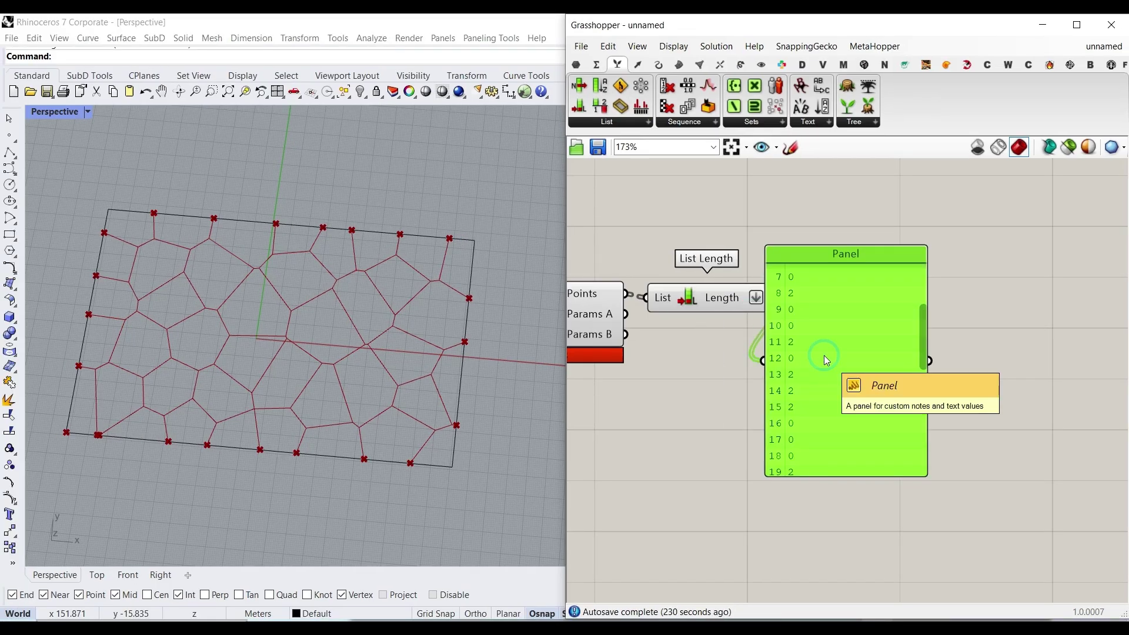
{"action": "key", "text": "Delete"}
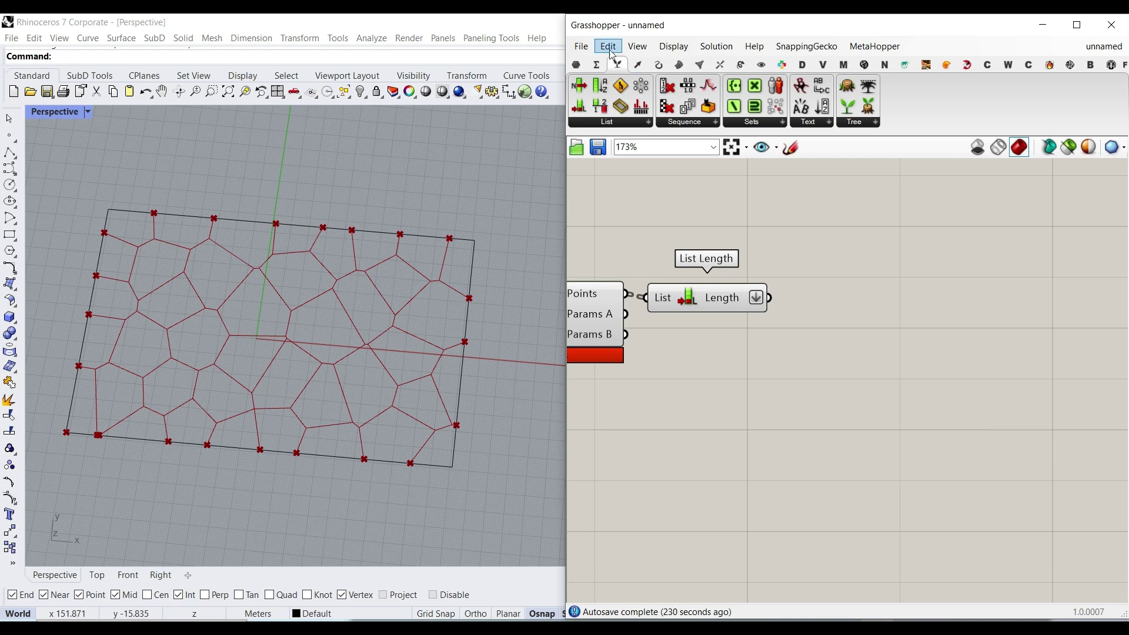
- Add a Dispatch component with Voronoi's Cells as its List and the flattened Length as its Dispatch pattern
{"action": "left_click", "coordinate": [615, 124]}
{"action": "left_click", "coordinate": [626, 269]}
{"action": "left_click", "coordinate": [862, 257]}
{"action": "right_click_drag", "start_coordinate": [740, 292], "coordinate": [911, 315]}
{"action": "scroll", "coordinate": [824, 318], "scroll_direction": "down", "scroll_amount": 4}
{"action": "left_click_drag", "start_coordinate": [836, 379], "coordinate": [716, 306]}
{"action": "right_click_drag", "start_coordinate": [717, 306], "coordinate": [827, 366]}
{"action": "left_click_drag", "start_coordinate": [746, 422], "coordinate": [960, 349]}
{"action": "right_click_drag", "start_coordinate": [960, 349], "coordinate": [797, 368]}
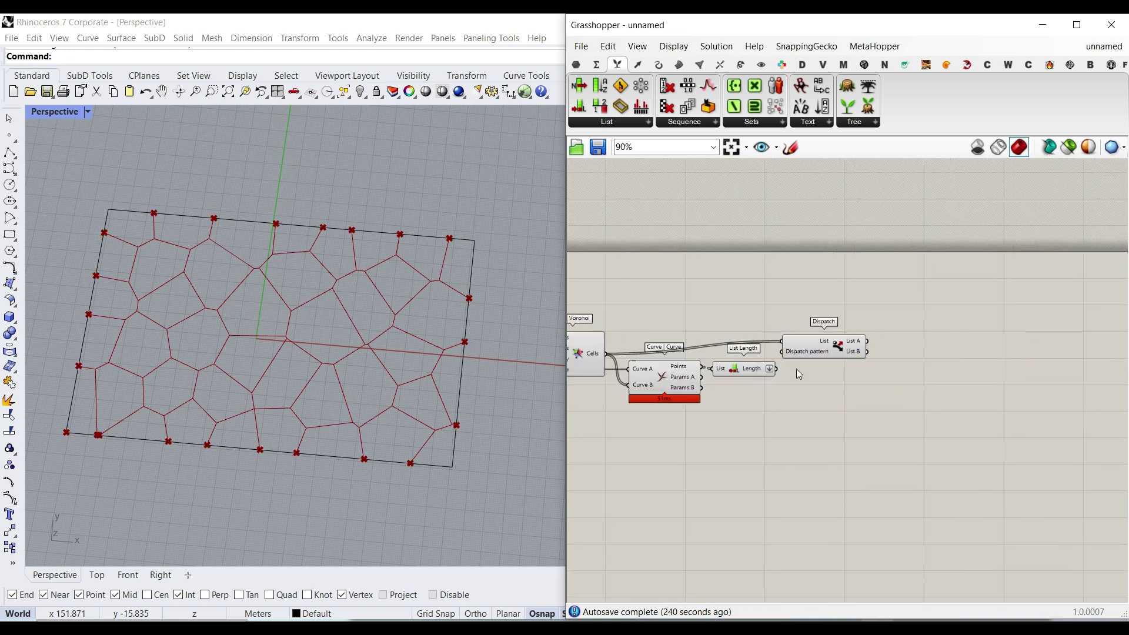
{"action": "scroll", "coordinate": [797, 369], "scroll_direction": "up", "scroll_amount": 5}
{"action": "right_click_drag", "start_coordinate": [862, 356], "coordinate": [706, 383]}
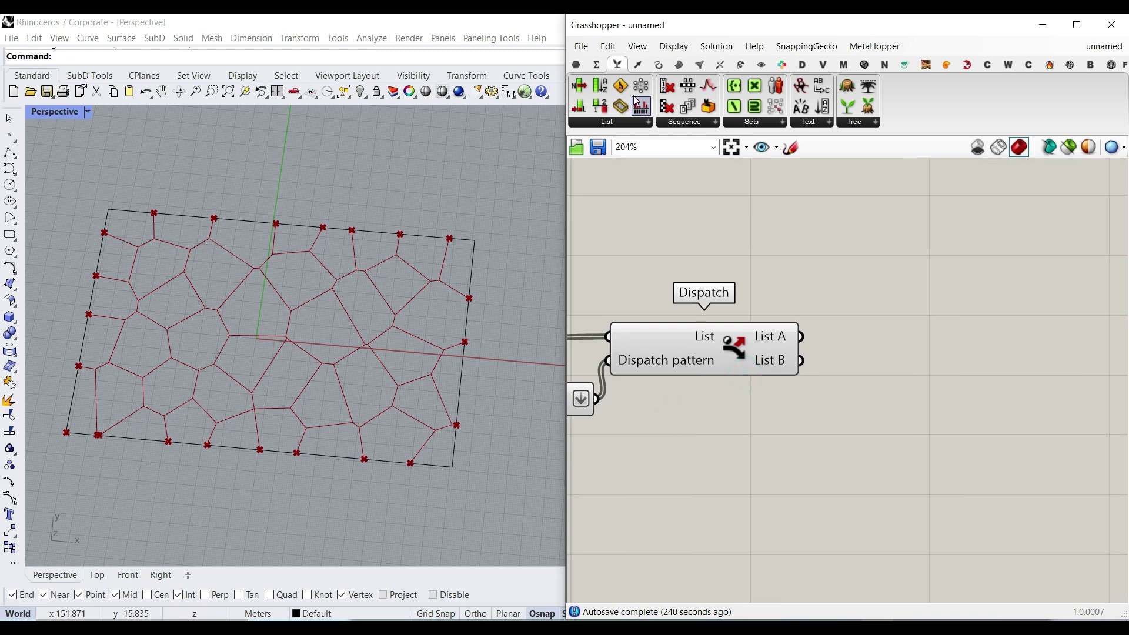
- Add a Curve parameter and connect Dispatch's List B output to it to collect the cells that do not touch the boundary
{"action": "left_click", "coordinate": [576, 64]}
{"action": "left_click_drag", "start_coordinate": [622, 106], "coordinate": [854, 329]}
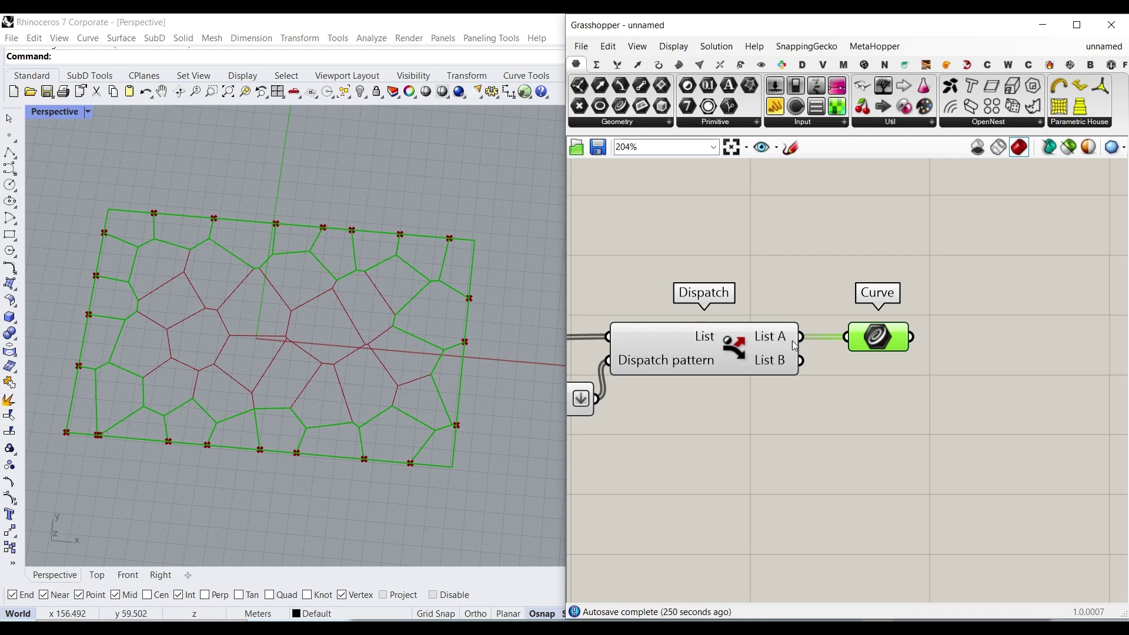
{"action": "left_click_drag", "start_coordinate": [802, 360], "coordinate": [847, 338]}
{"action": "left_click_drag", "start_coordinate": [870, 336], "coordinate": [880, 369]}
{"action": "right_click_drag", "start_coordinate": [830, 360], "coordinate": [880, 360]}
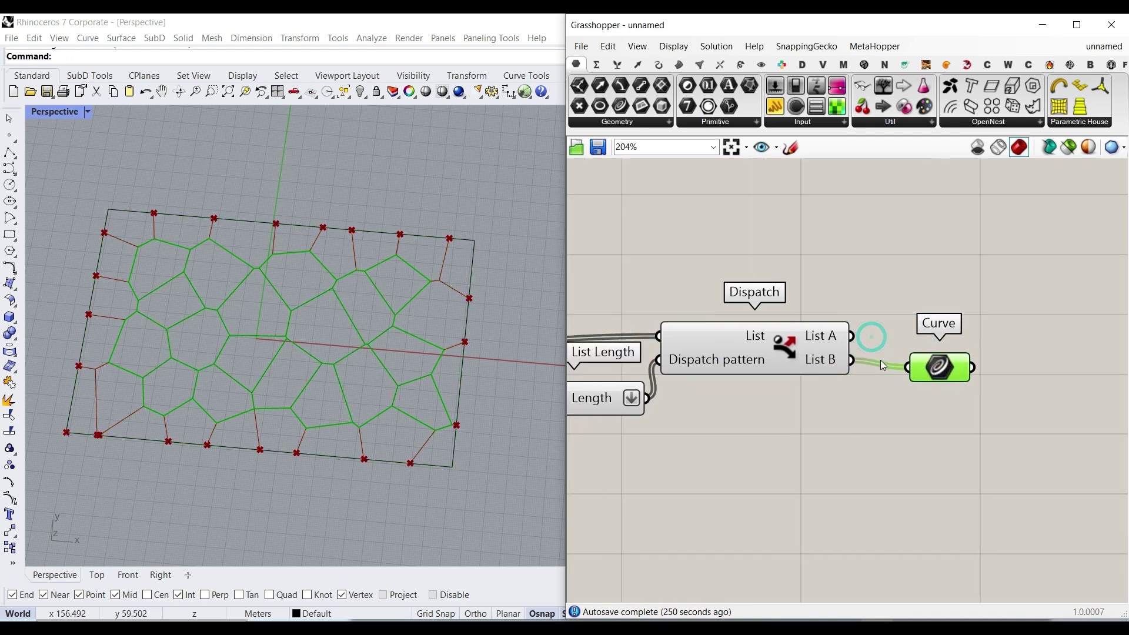
- Turn off the preview of the components from Voronoi through Dispatch so only the boundary and the List B cells show
{"action": "scroll", "coordinate": [876, 362], "scroll_direction": "down", "scroll_amount": 8}
{"action": "left_click_drag", "start_coordinate": [865, 399], "coordinate": [649, 343]}
{"action": "right_click", "coordinate": [674, 307]}
{"action": "left_click", "coordinate": [712, 328]}
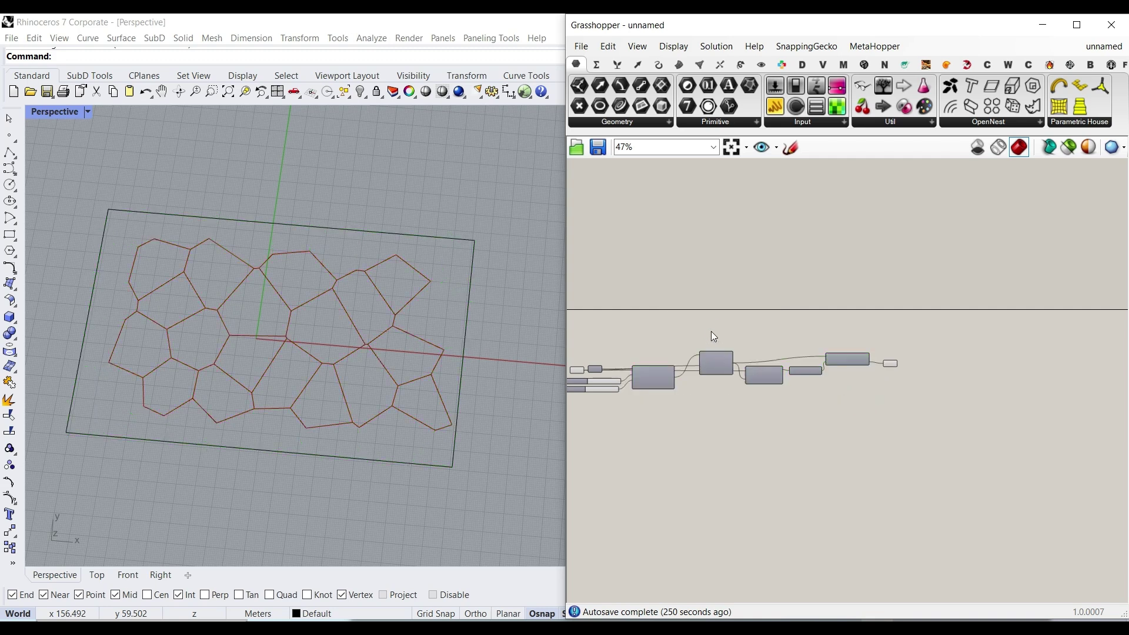
- Increase the Count slider and change the Seed slider for a denser Voronoi pattern
{"action": "right_click_drag", "start_coordinate": [711, 331], "coordinate": [805, 322]}
{"action": "scroll", "coordinate": [715, 330], "scroll_direction": "up", "scroll_amount": 8}
{"action": "left_click_drag", "start_coordinate": [715, 331], "coordinate": [768, 337]}
{"action": "left_click_drag", "start_coordinate": [688, 383], "coordinate": [714, 382]}
- Resize the boundary rectangle in the Rhino viewport to make room for more cells
{"action": "left_click", "coordinate": [463, 355]}
{"action": "left_click_drag", "start_coordinate": [88, 319], "coordinate": [138, 323]}
{"action": "left_click", "coordinate": [332, 151]}
{"action": "scroll", "coordinate": [270, 290], "scroll_direction": "up", "scroll_amount": 4}
{"action": "scroll", "coordinate": [281, 292], "scroll_direction": "down", "scroll_amount": 4}
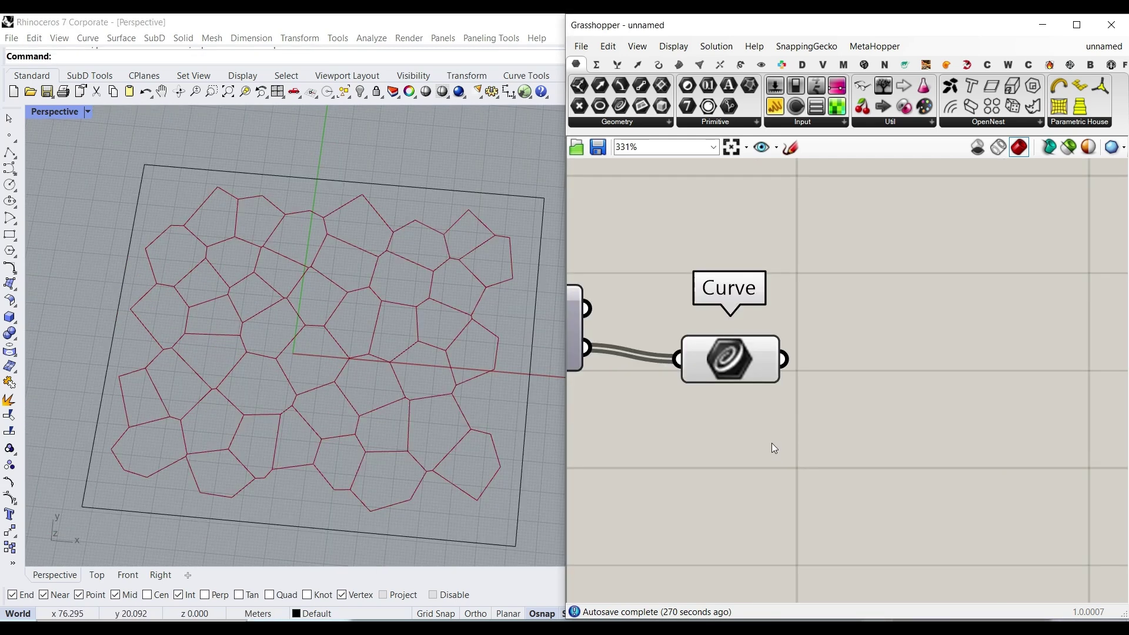
- Add an Offset Curve Loose component and connect the List B Curve parameter to its Curve input
{"action": "scroll", "coordinate": [773, 444], "scroll_direction": "up", "scroll_amount": 2}
{"action": "left_click", "coordinate": [660, 70]}
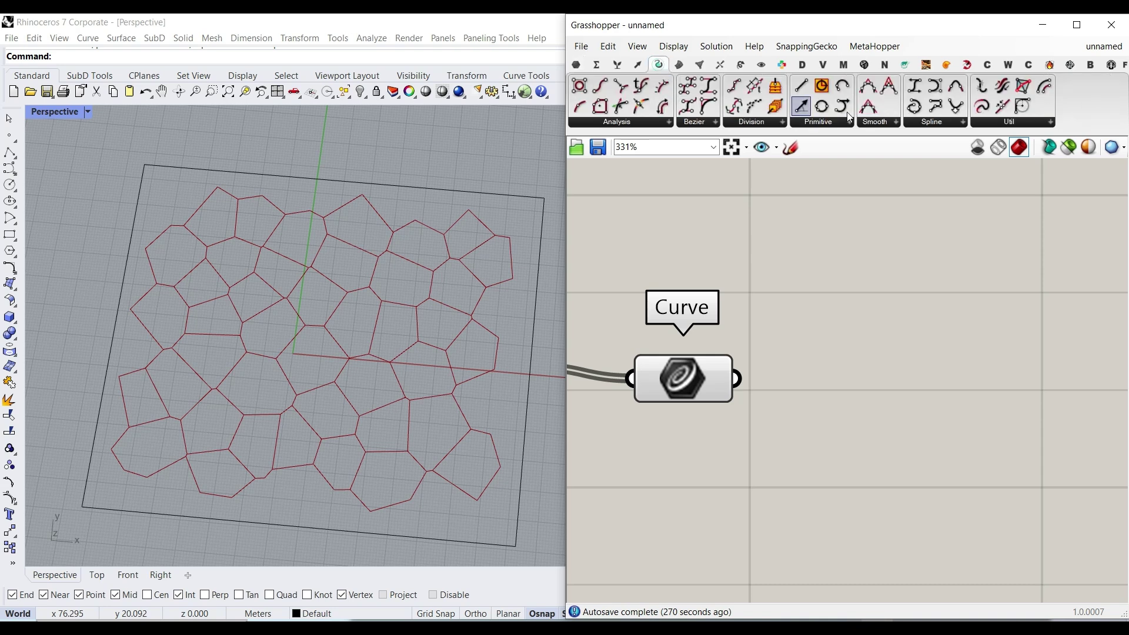
{"action": "left_click", "coordinate": [1005, 123]}
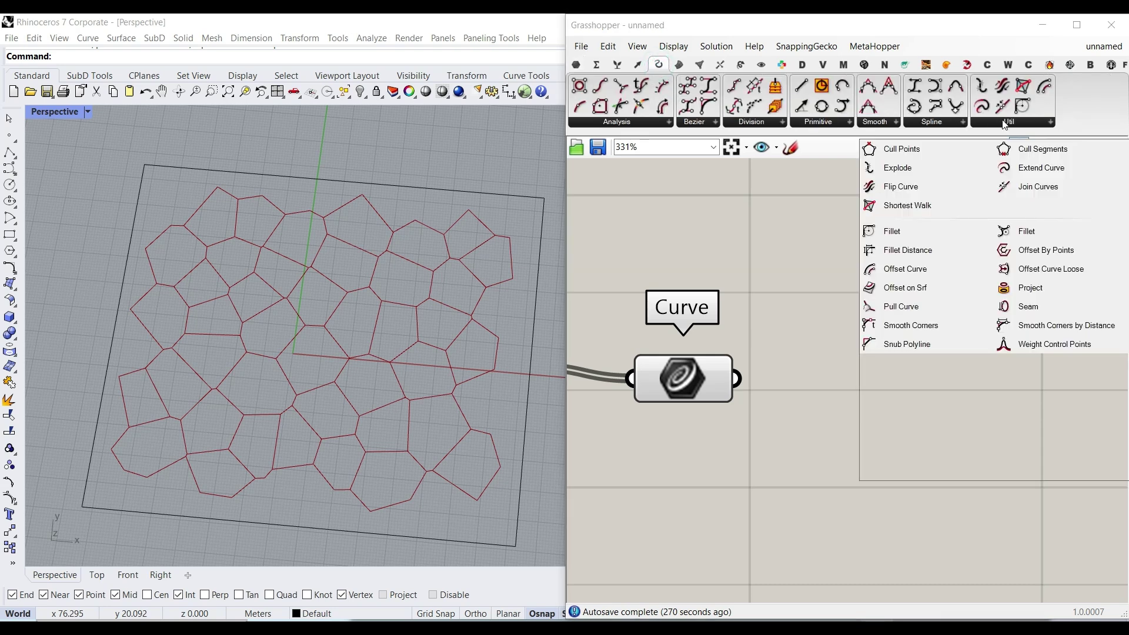
{"action": "left_click", "coordinate": [1035, 269]}
{"action": "left_click", "coordinate": [880, 415]}
{"action": "left_click_drag", "start_coordinate": [730, 376], "coordinate": [761, 373]}
{"action": "right_click_drag", "start_coordinate": [782, 400], "coordinate": [761, 366]}
{"action": "scroll", "coordinate": [762, 367], "scroll_direction": "down", "scroll_amount": 3}
{"action": "left_click_drag", "start_coordinate": [785, 369], "coordinate": [856, 391]}
{"action": "scroll", "coordinate": [852, 392], "scroll_direction": "up", "scroll_amount": 3}
- Set the expression of Offset Curve Loose's Distance input to -x so the cells offset inwards
{"action": "right_click", "coordinate": [852, 393]}
{"action": "mouse_move", "coordinate": [894, 492]}
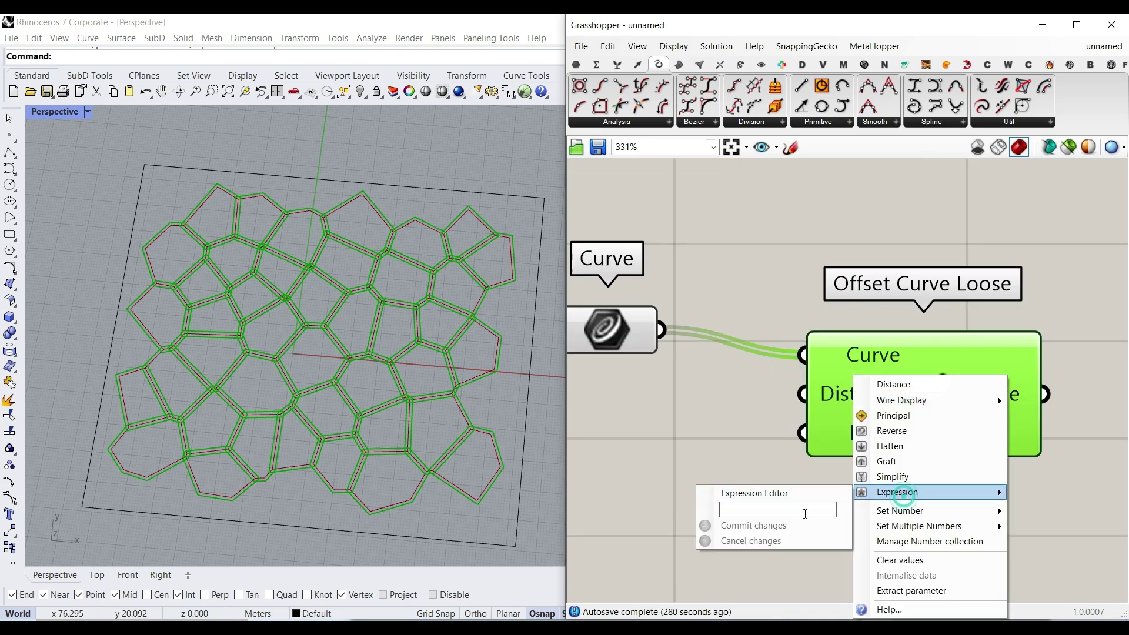
{"action": "left_click", "coordinate": [805, 514]}
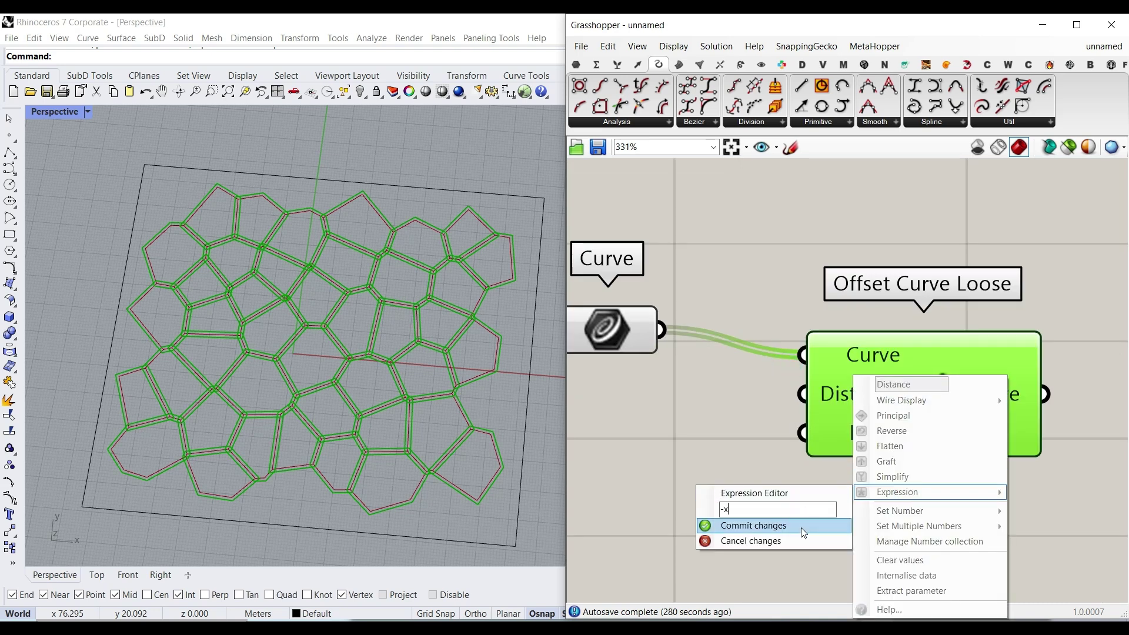
{"action": "left_click", "coordinate": [801, 527]}
- Add a number slider of 2.22, connect it to Offset Curve Loose's Distance input, and increase it for wider gaps
{"action": "right_click_drag", "start_coordinate": [588, 430], "coordinate": [700, 428]}
{"action": "double_click", "coordinate": [700, 428]}
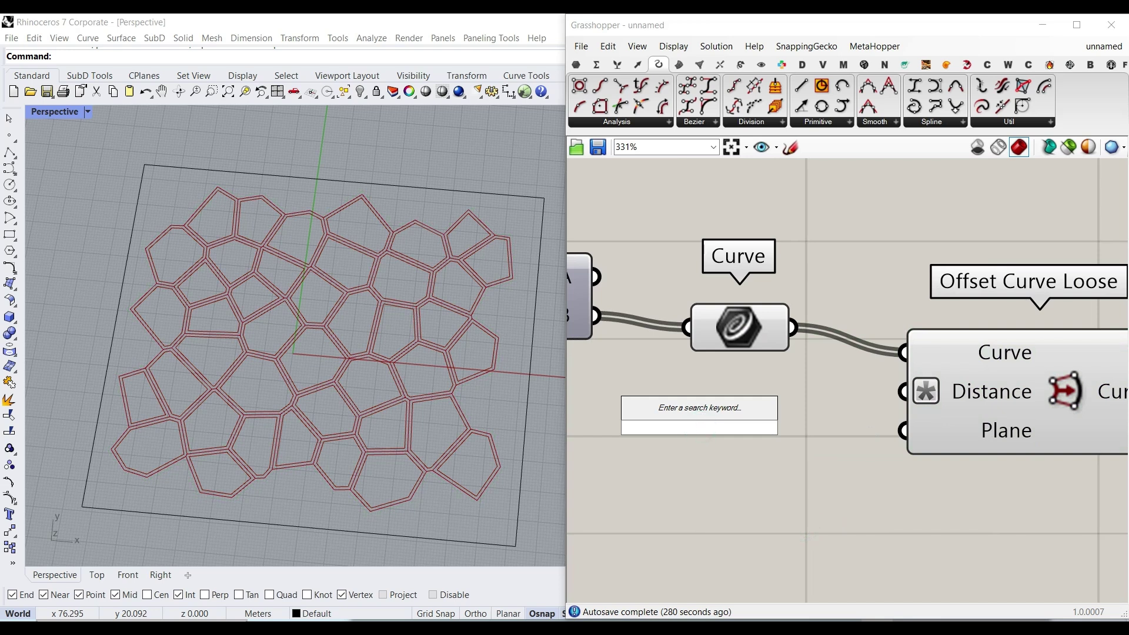
{"action": "type", "text": "2.22"}
{"action": "key", "text": "Return"}
{"action": "left_click_drag", "start_coordinate": [725, 449], "coordinate": [749, 405]}
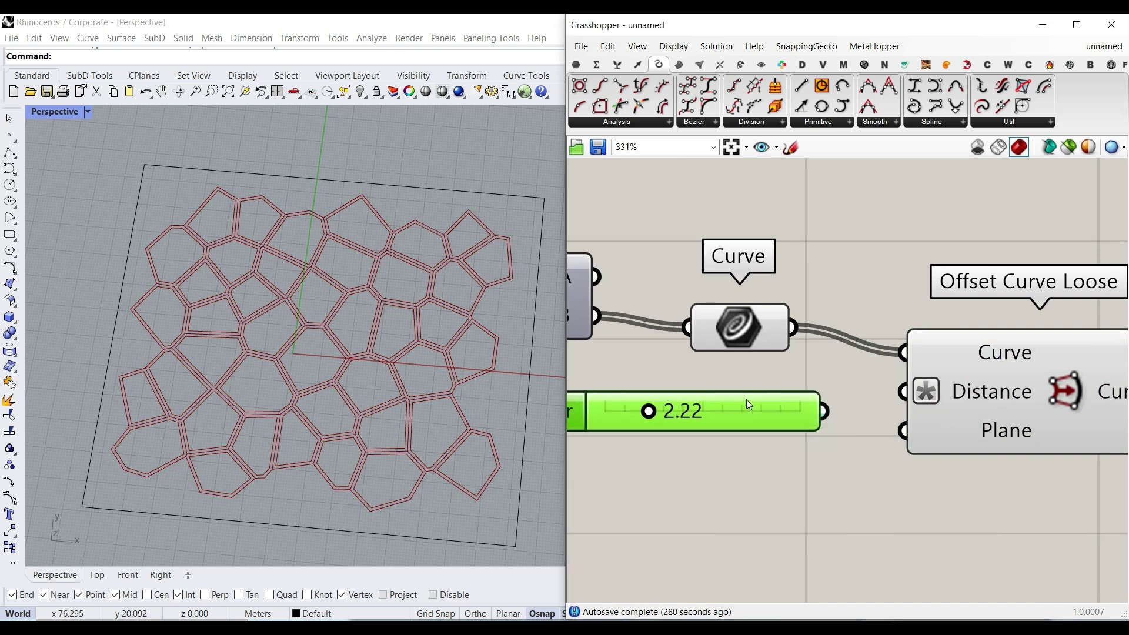
{"action": "left_click_drag", "start_coordinate": [824, 410], "coordinate": [903, 391]}
{"action": "left_click_drag", "start_coordinate": [649, 411], "coordinate": [667, 413]}
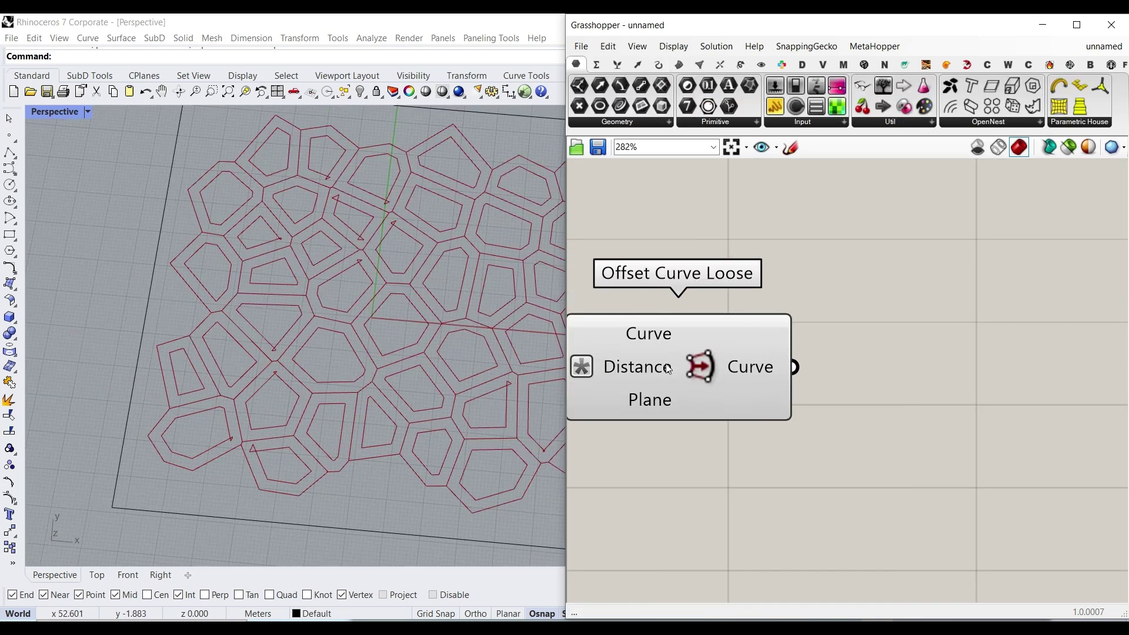
- Add a Boundary Surfaces component, graft the Curve output of Offset Curve Loose and connect it to the Edges input
{"action": "scroll", "coordinate": [291, 350], "scroll_direction": "up", "scroll_amount": 6}
{"action": "right_click_drag", "start_coordinate": [304, 344], "coordinate": [219, 420], "text": "shift"}
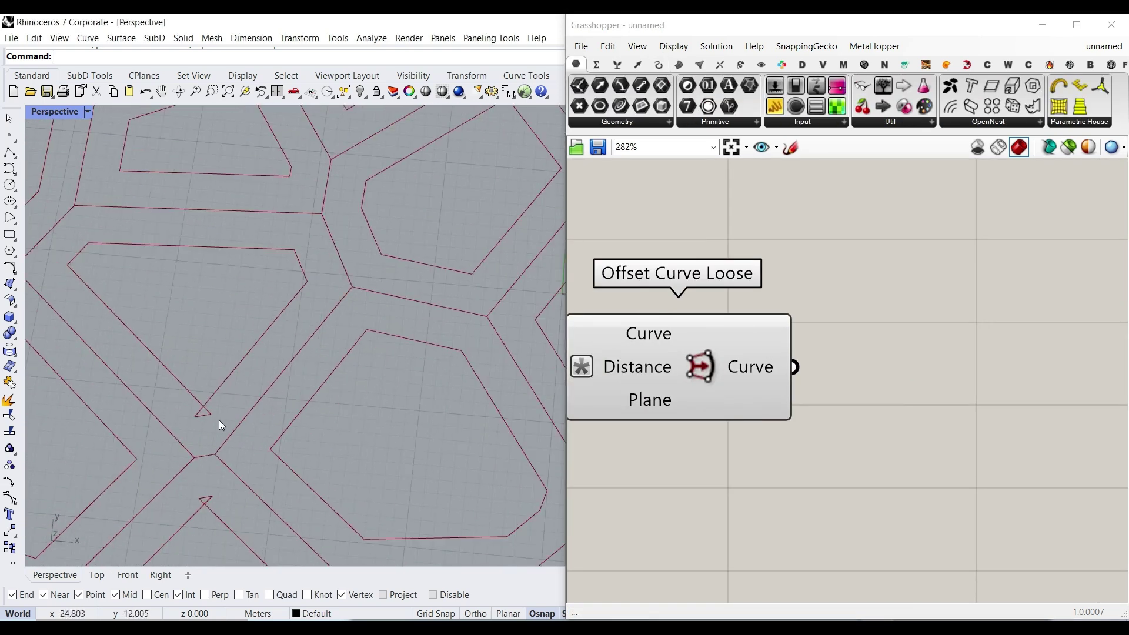
{"action": "left_click", "coordinate": [679, 65]}
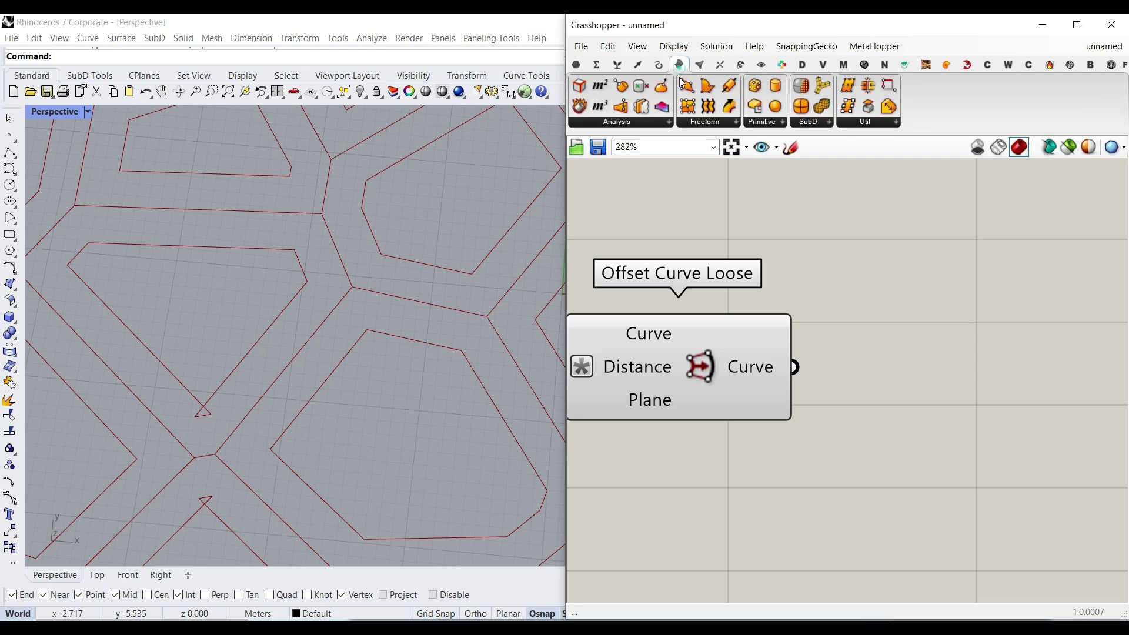
{"action": "left_click_drag", "start_coordinate": [709, 86], "coordinate": [973, 375]}
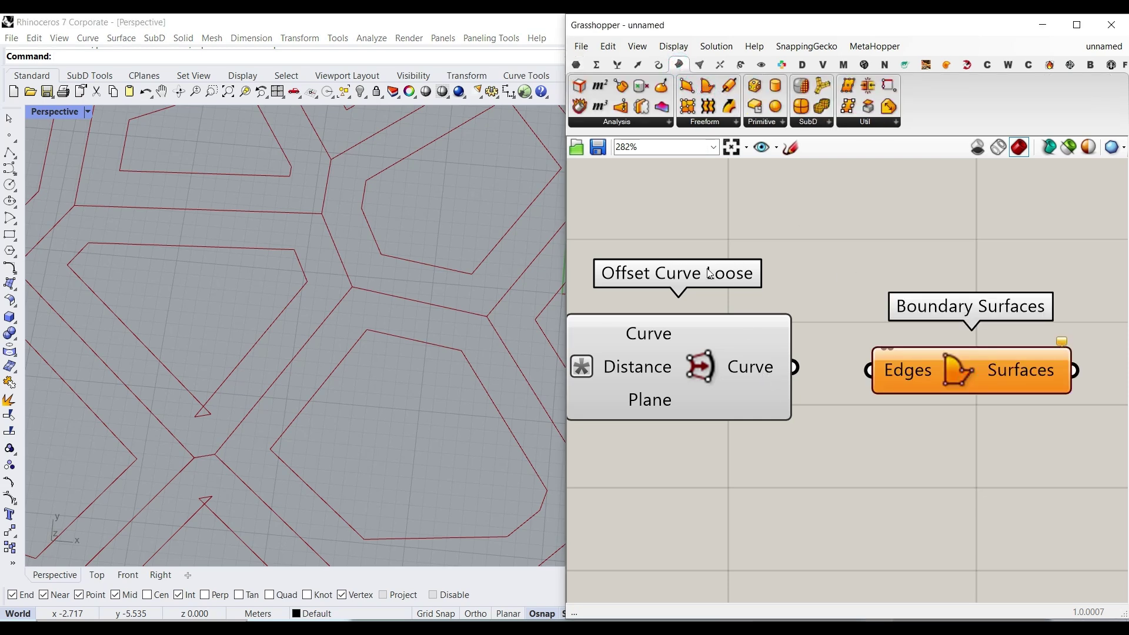
{"action": "right_click", "coordinate": [759, 367]}
{"action": "left_click", "coordinate": [788, 432]}
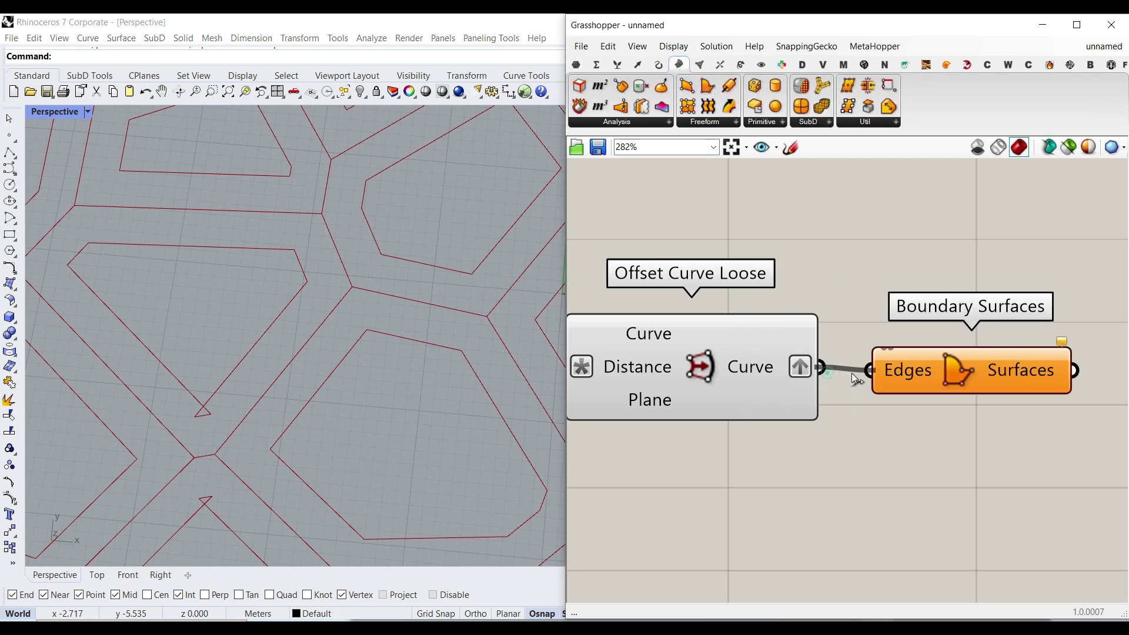
{"action": "left_click_drag", "start_coordinate": [852, 373], "coordinate": [870, 370]}
{"action": "left_click", "coordinate": [889, 333]}
- Bake the boundary surfaces temporarily to inspect the small triangle at a cell corner as a separate surface, and undo the bake
{"action": "scroll", "coordinate": [238, 355], "scroll_direction": "down", "scroll_amount": 3}
{"action": "scroll", "coordinate": [245, 393], "scroll_direction": "up", "scroll_amount": 6}
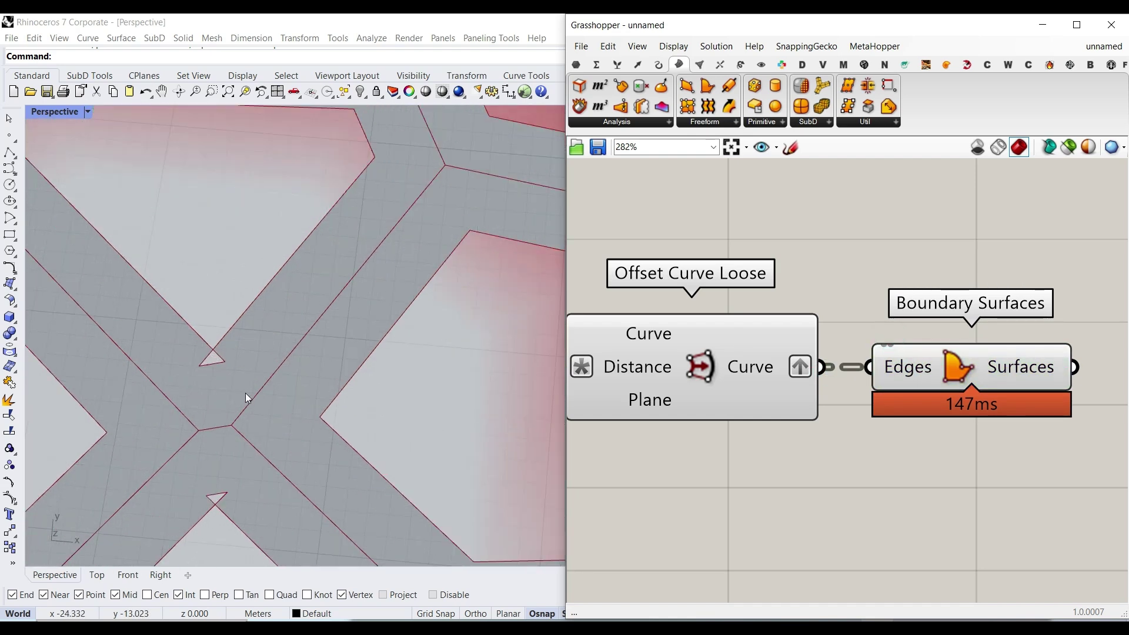
{"action": "scroll", "coordinate": [200, 353], "scroll_direction": "up", "scroll_amount": 2}
{"action": "right_click", "coordinate": [1020, 368]}
{"action": "left_click", "coordinate": [1044, 389]}
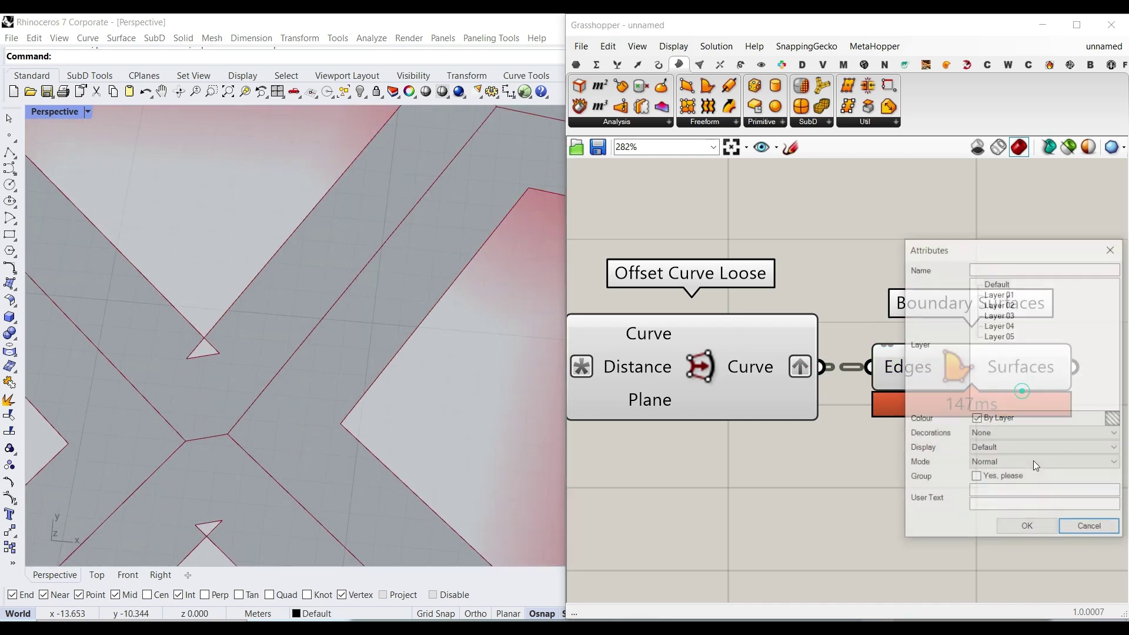
{"action": "left_click", "coordinate": [1024, 528]}
{"action": "left_click", "coordinate": [207, 289]}
{"action": "left_click", "coordinate": [209, 351]}
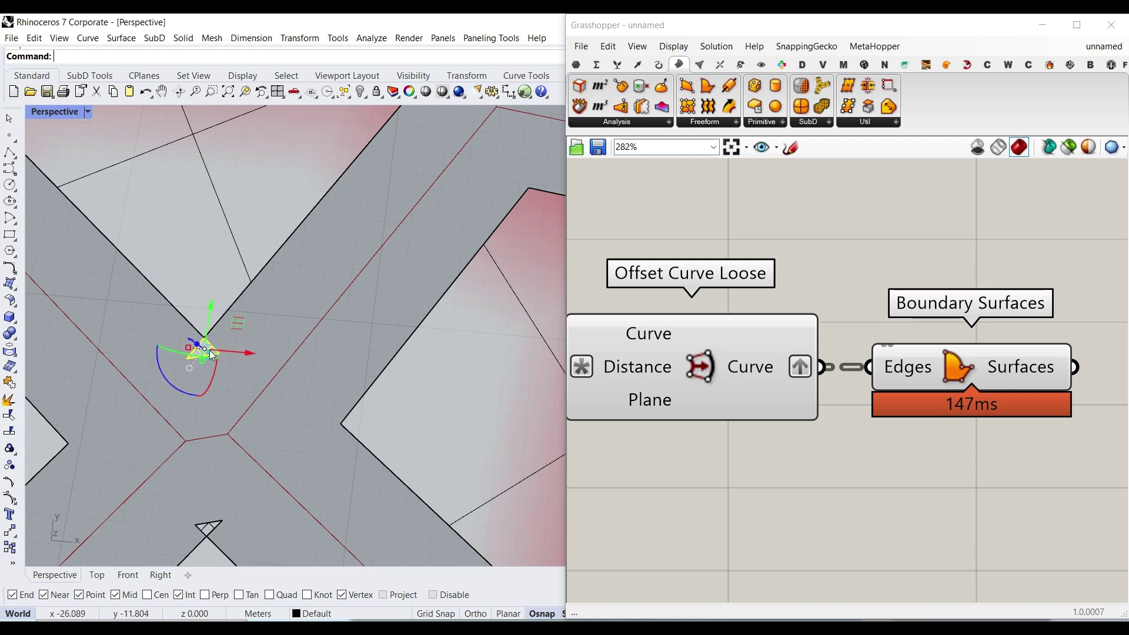
{"action": "left_click", "coordinate": [213, 307]}
{"action": "left_click", "coordinate": [226, 305]}
{"action": "scroll", "coordinate": [280, 340], "scroll_direction": "down", "scroll_amount": 3}
{"action": "key", "text": "Escape"}
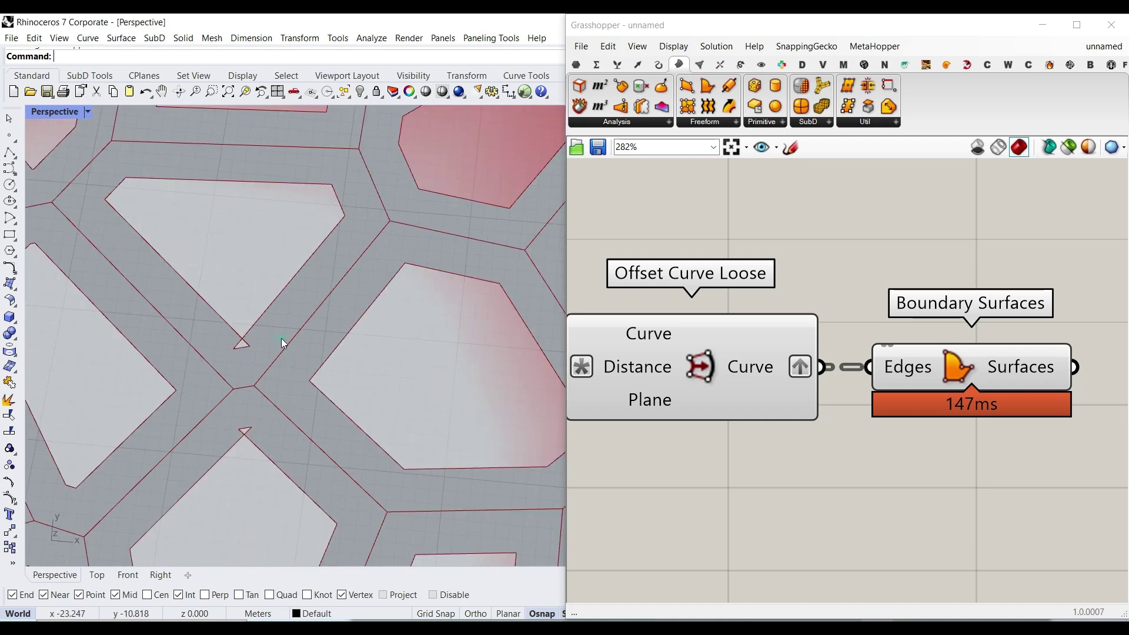
- Add an Area component and connect the Surfaces output of Boundary Surfaces to its Geometry input
{"action": "scroll", "coordinate": [281, 337], "scroll_direction": "down", "scroll_amount": 5}
{"action": "right_click_drag", "start_coordinate": [836, 403], "coordinate": [737, 399]}
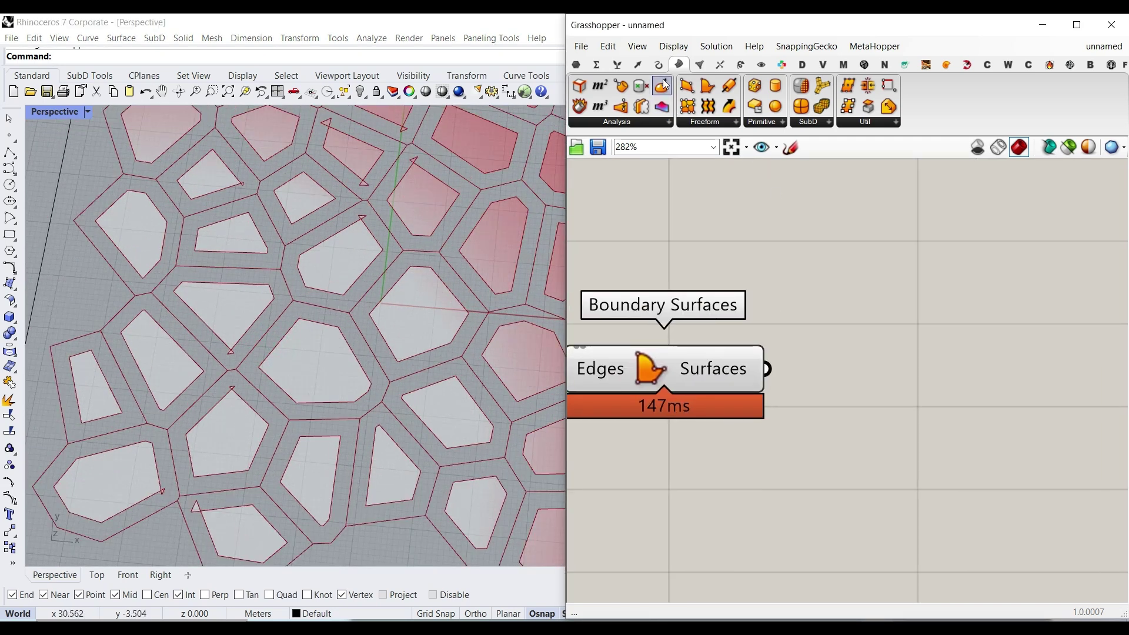
{"action": "left_click_drag", "start_coordinate": [606, 94], "coordinate": [901, 423]}
{"action": "left_click_drag", "start_coordinate": [768, 370], "coordinate": [777, 416]}
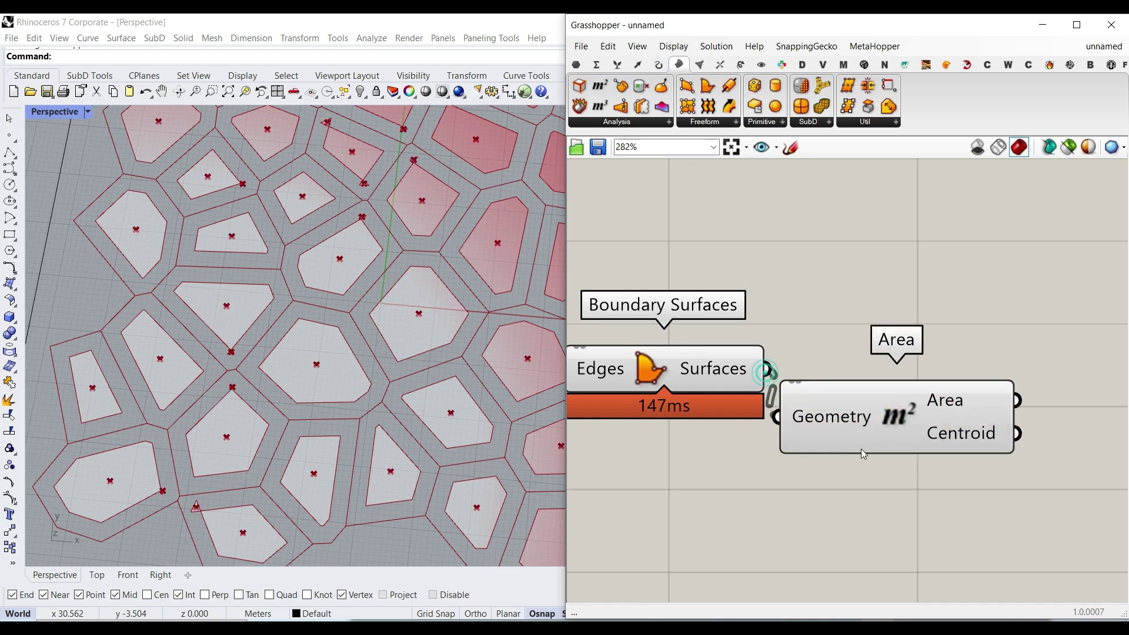
- Add a Sort List component and connect the Area output to its Keys input
{"action": "right_click_drag", "start_coordinate": [1022, 350], "coordinate": [915, 330]}
{"action": "left_click", "coordinate": [617, 64]}
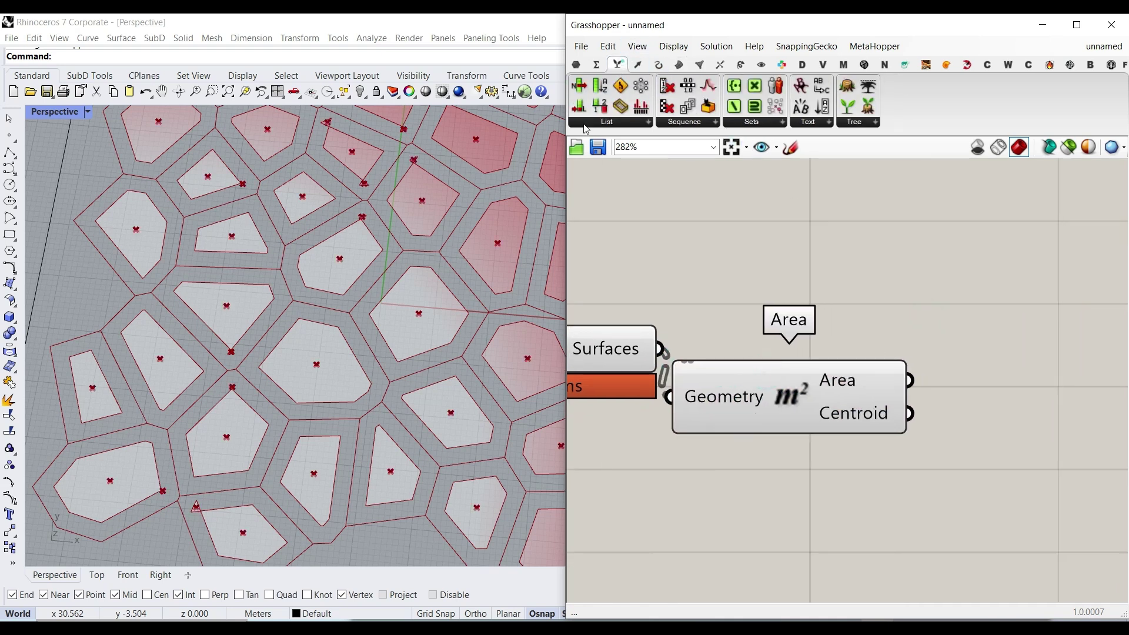
{"action": "left_click", "coordinate": [589, 123]}
{"action": "left_click_drag", "start_coordinate": [616, 244], "coordinate": [655, 284]}
{"action": "scroll", "coordinate": [680, 329], "scroll_direction": "down", "scroll_amount": 2}
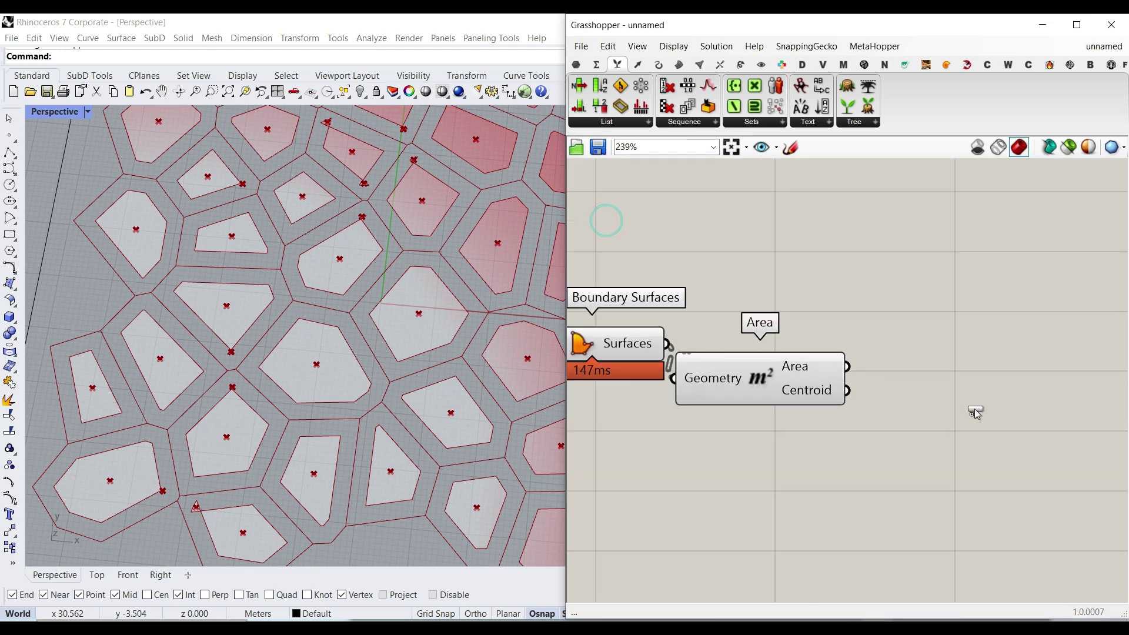
{"action": "scroll", "coordinate": [981, 410], "scroll_direction": "up", "scroll_amount": 2}
{"action": "left_click", "coordinate": [941, 370]}
{"action": "left_click_drag", "start_coordinate": [826, 353], "coordinate": [827, 354]}
{"action": "left_click_drag", "start_coordinate": [892, 381], "coordinate": [901, 292]}
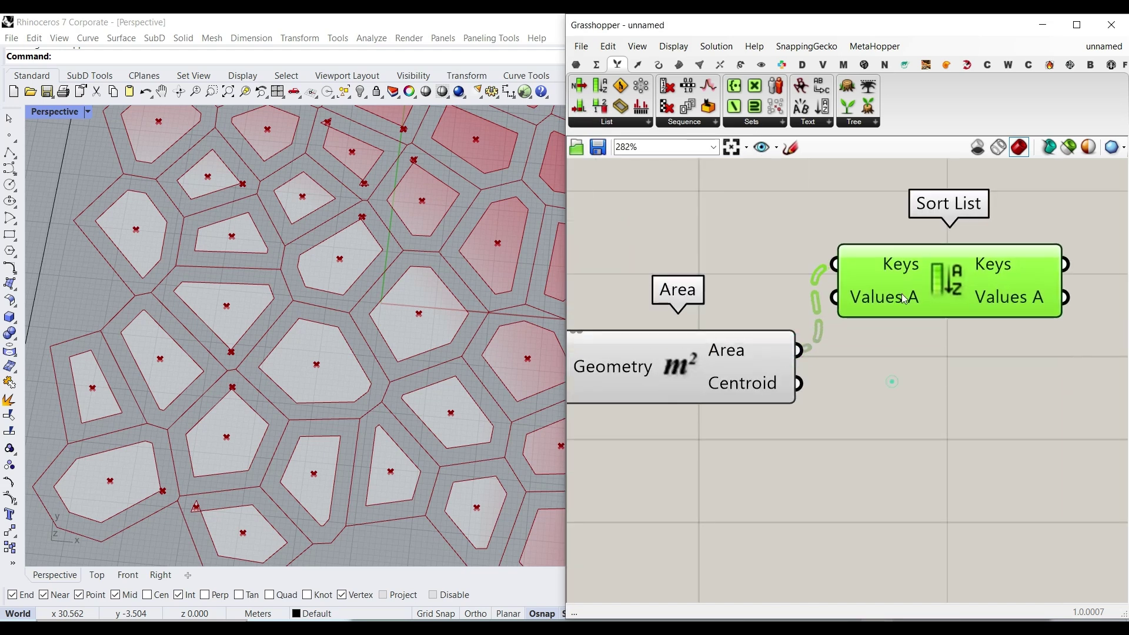
- Move the Area component below the chain and connect the Boundary Surfaces output to Sort List's Values A input
{"action": "right_click_drag", "start_coordinate": [794, 325], "coordinate": [893, 311]}
{"action": "left_click_drag", "start_coordinate": [776, 373], "coordinate": [790, 435]}
{"action": "scroll", "coordinate": [734, 381], "scroll_direction": "down", "scroll_amount": 3}
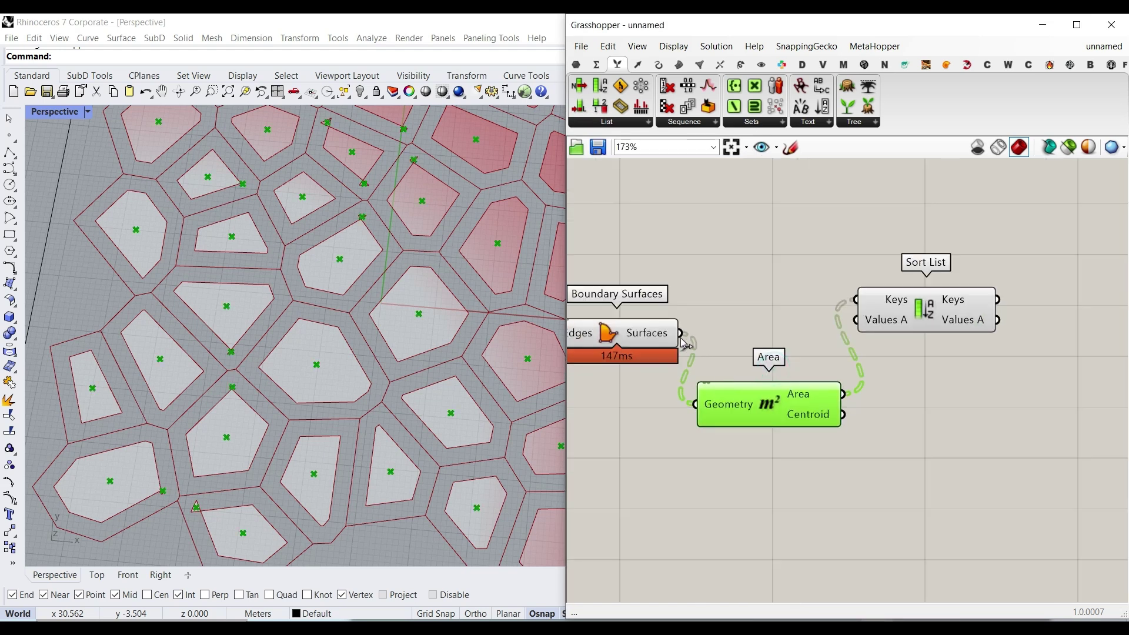
{"action": "left_click_drag", "start_coordinate": [859, 332], "coordinate": [856, 320]}
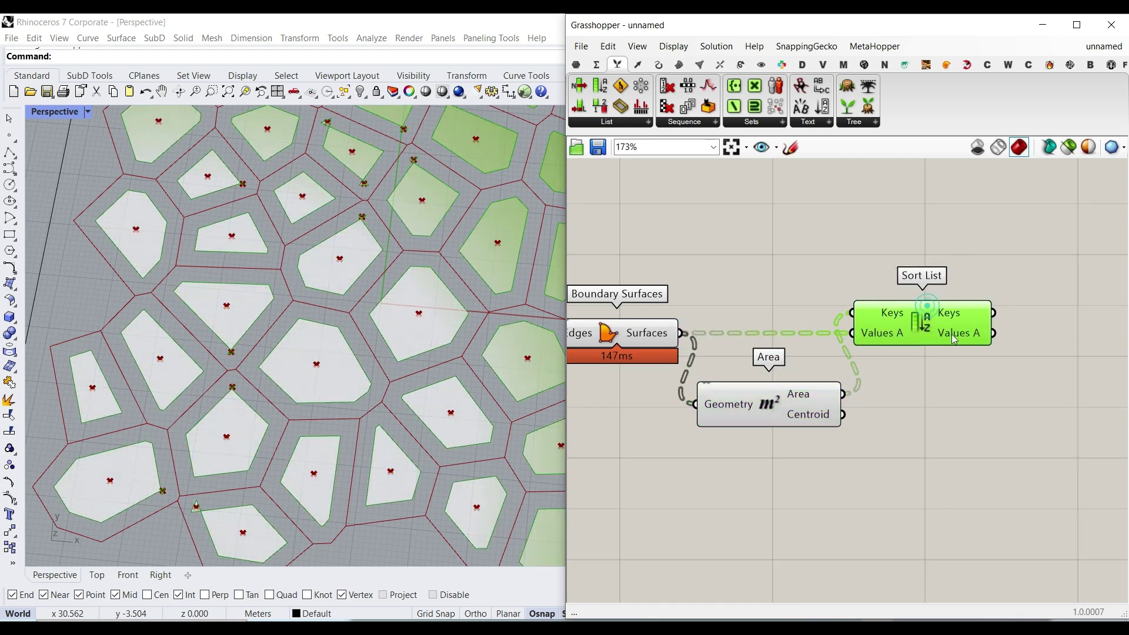
- Add a List Item component, connect Sort List's Values A output to its List input and reverse that input
{"action": "right_click_drag", "start_coordinate": [877, 207], "coordinate": [692, 223]}
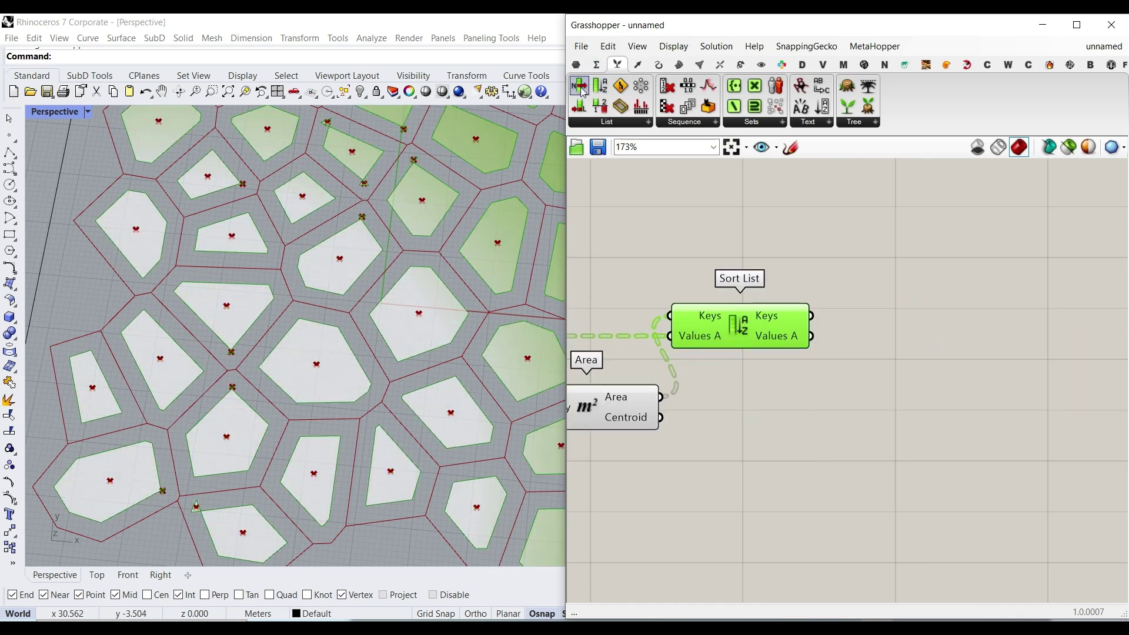
{"action": "left_click_drag", "start_coordinate": [890, 350], "coordinate": [898, 375]}
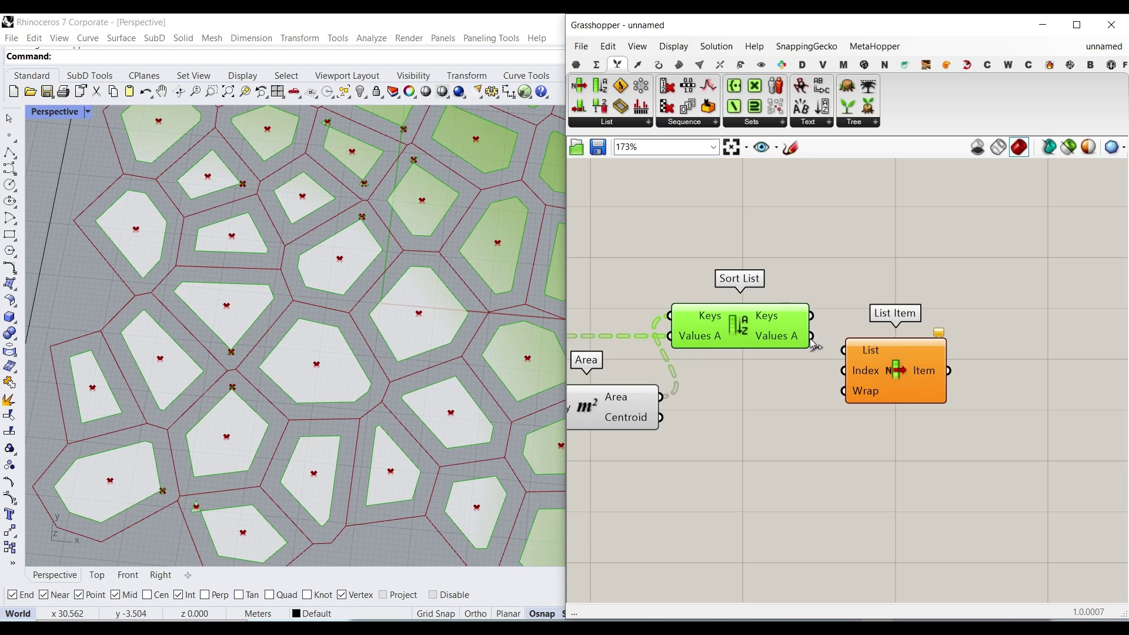
{"action": "left_click_drag", "start_coordinate": [812, 336], "coordinate": [844, 350]}
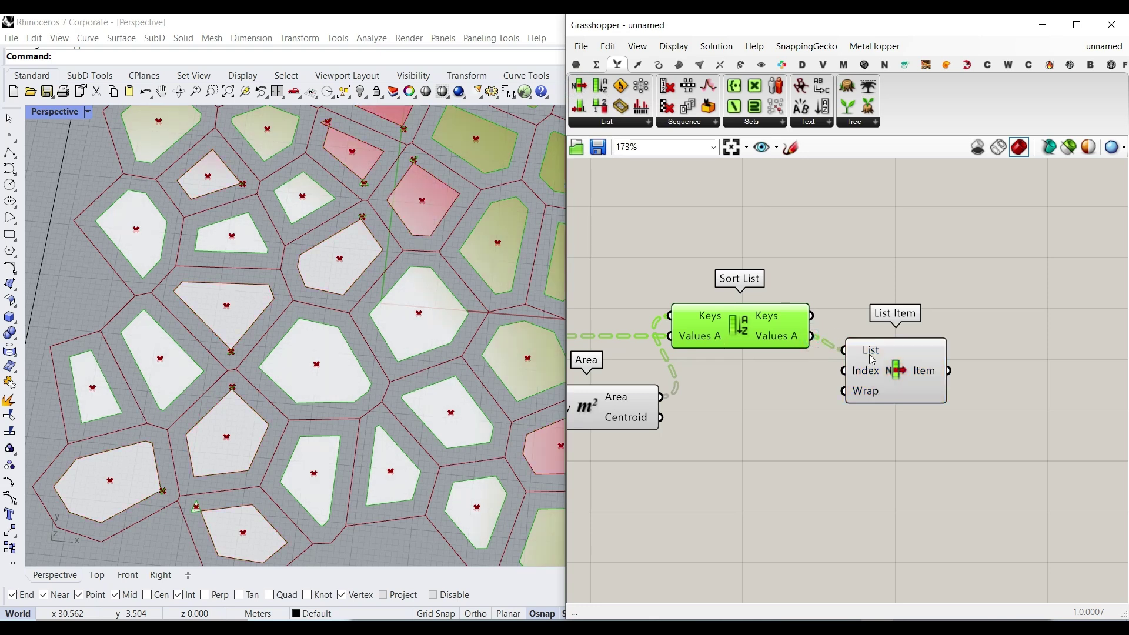
{"action": "scroll", "coordinate": [886, 369], "scroll_direction": "up", "scroll_amount": 3}
{"action": "right_click", "coordinate": [860, 332]}
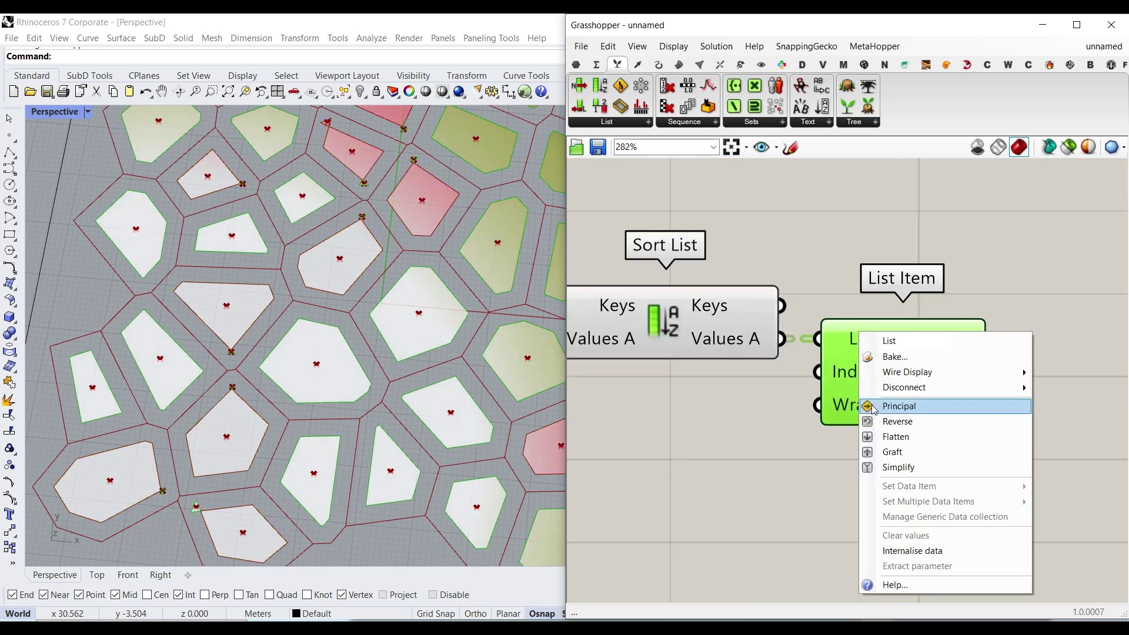
{"action": "left_click", "coordinate": [897, 422]}
- Turn off the preview of the Offset Curve Loose, Boundary Surfaces, Area and Sort List components
{"action": "scroll", "coordinate": [941, 412], "scroll_direction": "down", "scroll_amount": 6}
{"action": "left_click_drag", "start_coordinate": [937, 454], "coordinate": [653, 353]}
{"action": "right_click", "coordinate": [655, 286]}
{"action": "left_click", "coordinate": [691, 309]}
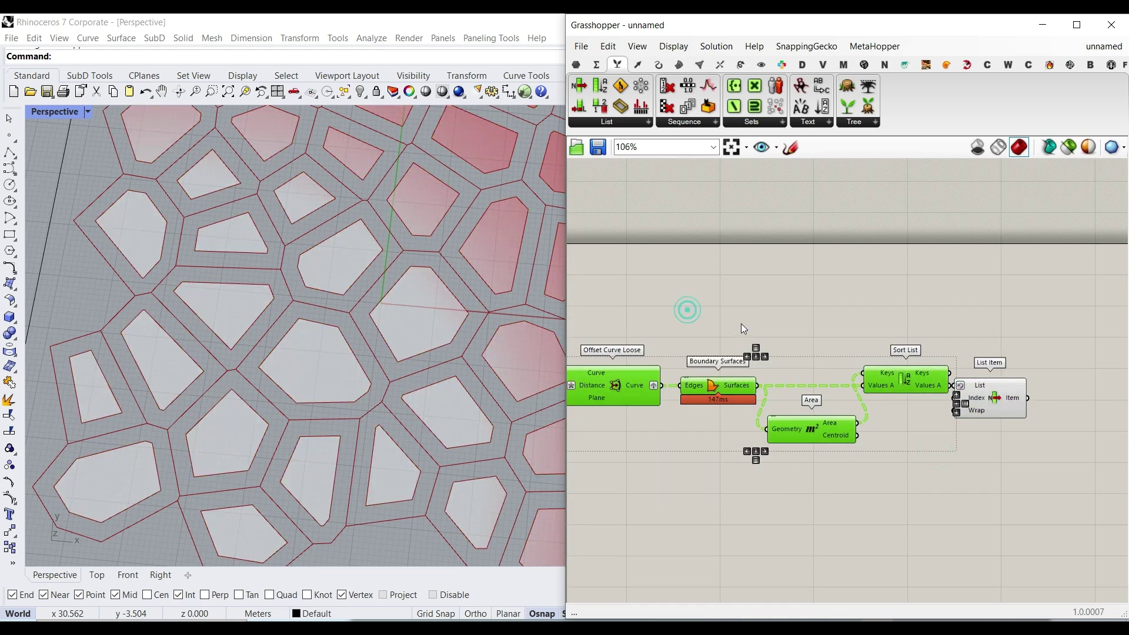
- Add a Curve parameter after List Item and connect the Item output to it
{"action": "left_click", "coordinate": [576, 64]}
{"action": "left_click", "coordinate": [619, 108]}
{"action": "scroll", "coordinate": [1048, 428], "scroll_direction": "up", "scroll_amount": 4}
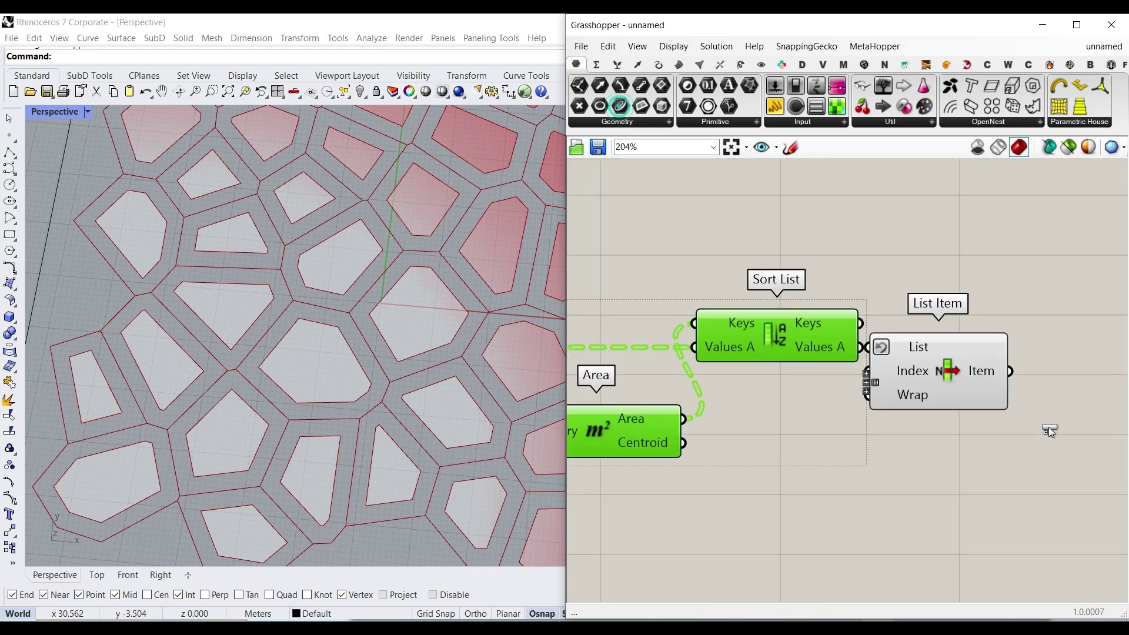
{"action": "left_click", "coordinate": [1063, 385]}
{"action": "left_click_drag", "start_coordinate": [1061, 392], "coordinate": [1060, 390]}
- Hide the preview of all components from Offset Curve Loose through List Item, leaving the final Curve parameter shown
{"action": "scroll", "coordinate": [976, 420], "scroll_direction": "down", "scroll_amount": 5}
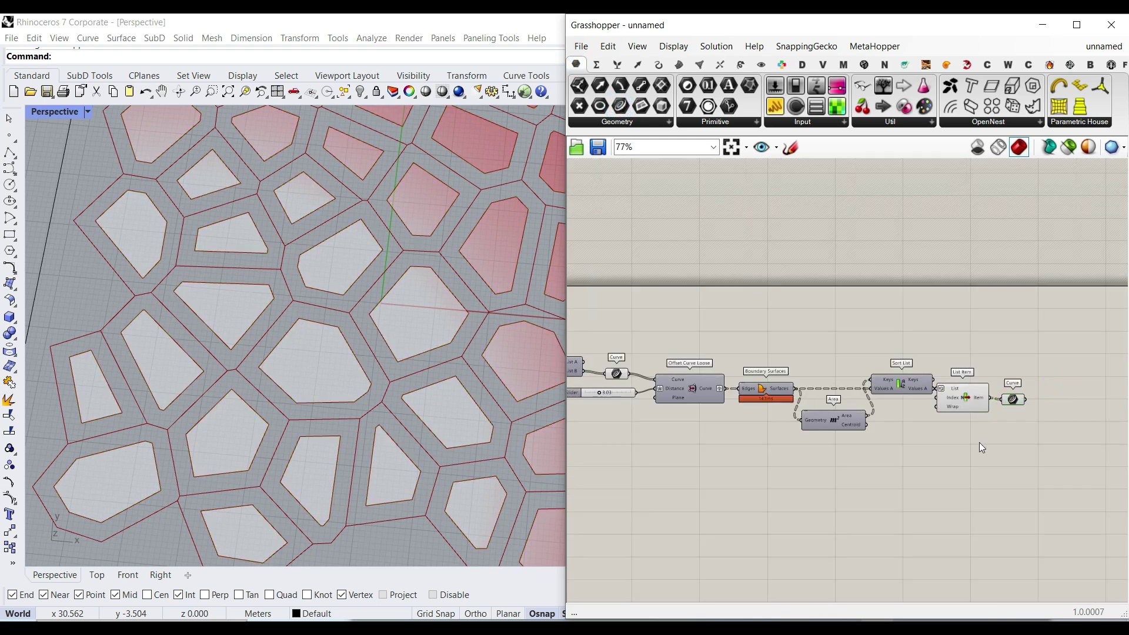
{"action": "left_click_drag", "start_coordinate": [692, 337], "coordinate": [979, 442]}
{"action": "right_click", "coordinate": [733, 279]}
{"action": "left_click", "coordinate": [751, 300]}
{"action": "right_click_drag", "start_coordinate": [323, 377], "coordinate": [399, 330]}
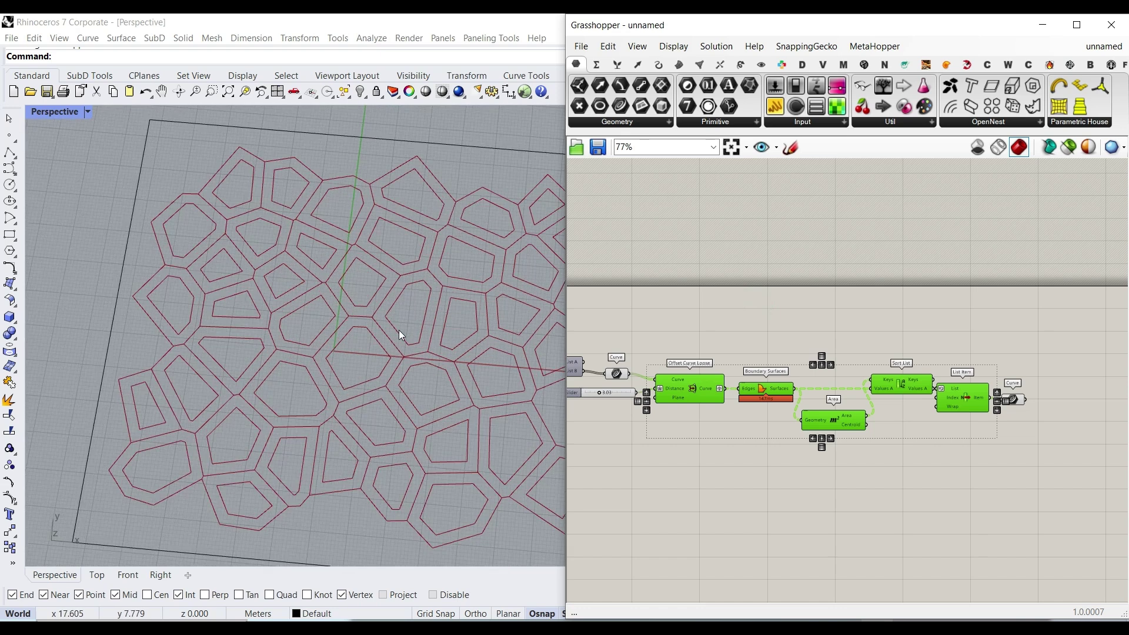
- Add a second Boundary Surfaces component and connect both the original cell Curve parameter and the offset Curve parameter to its Edges input
{"action": "left_click", "coordinate": [679, 67]}
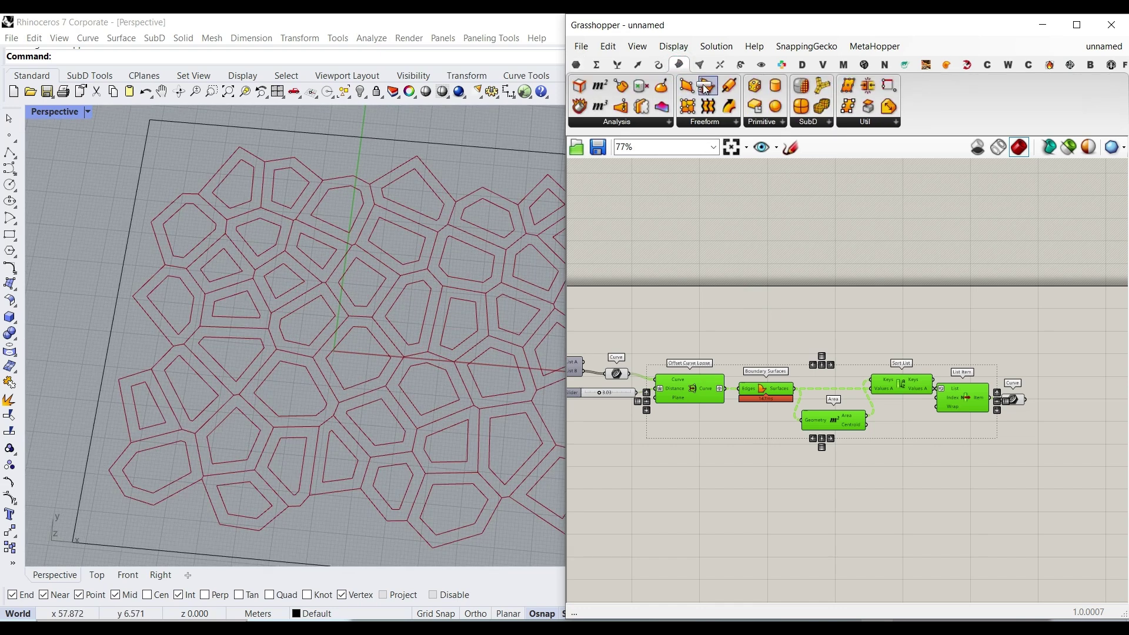
{"action": "left_click", "coordinate": [705, 86]}
{"action": "scroll", "coordinate": [641, 370], "scroll_direction": "up", "scroll_amount": 3}
{"action": "left_click", "coordinate": [689, 336]}
{"action": "scroll", "coordinate": [489, 344], "scroll_direction": "down", "scroll_amount": 3}
{"action": "left_click_drag", "start_coordinate": [643, 338], "coordinate": [970, 330]}
{"action": "scroll", "coordinate": [916, 382], "scroll_direction": "up", "scroll_amount": 5}
- Flatten the Edges input of the second Boundary Surfaces component
{"action": "right_click", "coordinate": [969, 330]}
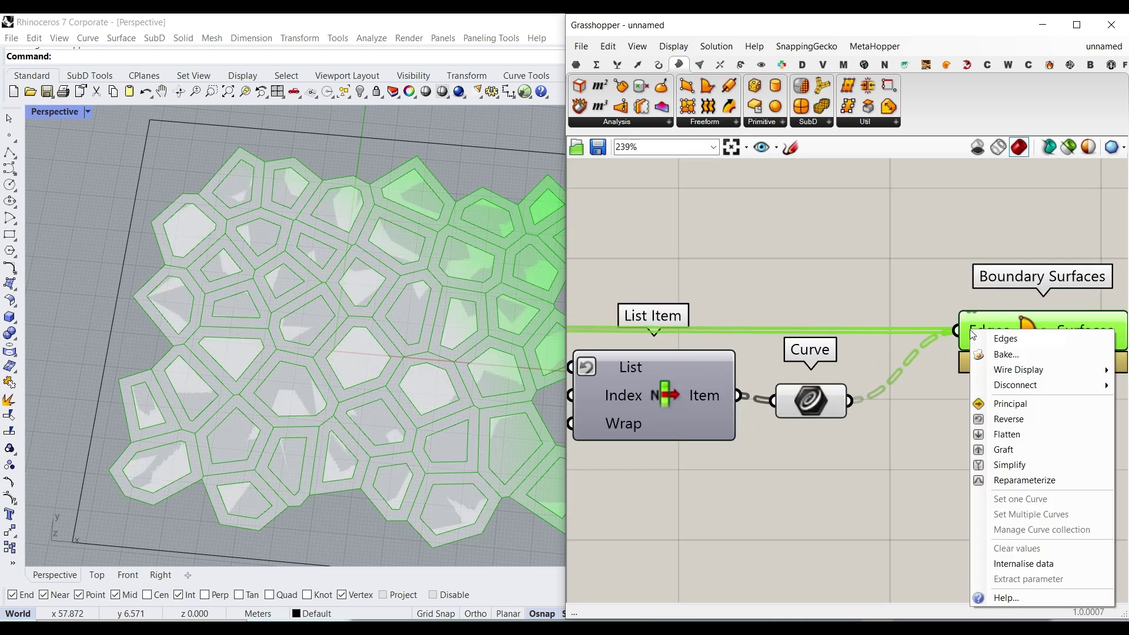
{"action": "left_click", "coordinate": [991, 431]}
{"action": "right_click_drag", "start_coordinate": [986, 397], "coordinate": [863, 410]}
{"action": "left_click", "coordinate": [867, 413]}
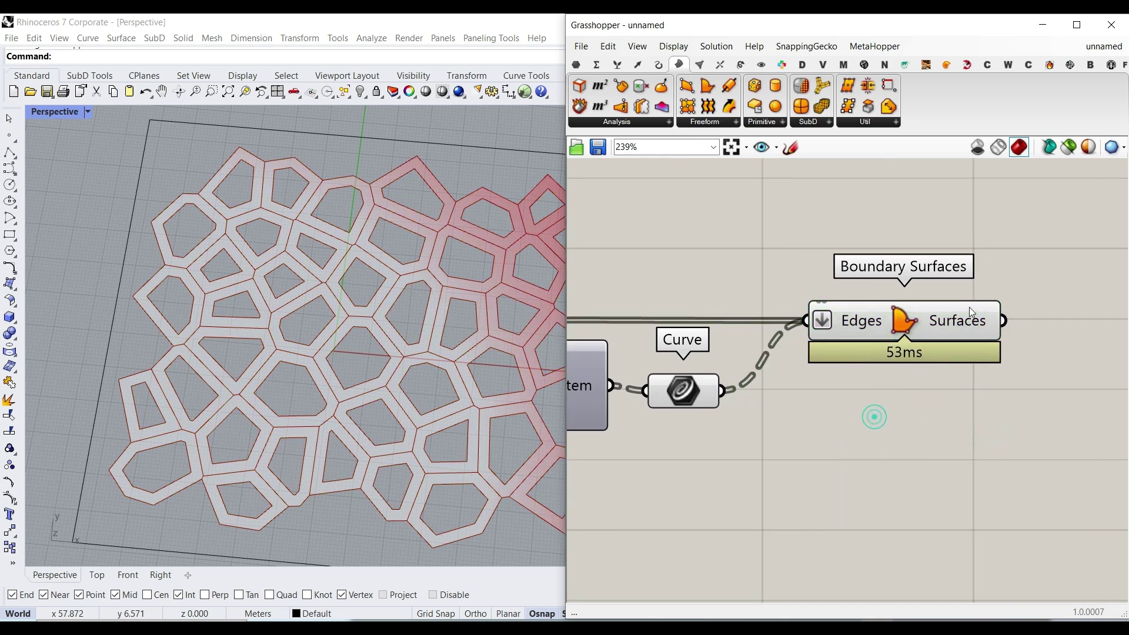
- Bake the ring-shaped surfaces temporarily to check that each cell frame is a separate surface, and undo the bake
{"action": "right_click", "coordinate": [970, 314]}
{"action": "left_click", "coordinate": [980, 335]}
{"action": "left_click", "coordinate": [994, 471]}
{"action": "scroll", "coordinate": [268, 399], "scroll_direction": "up", "scroll_amount": 2}
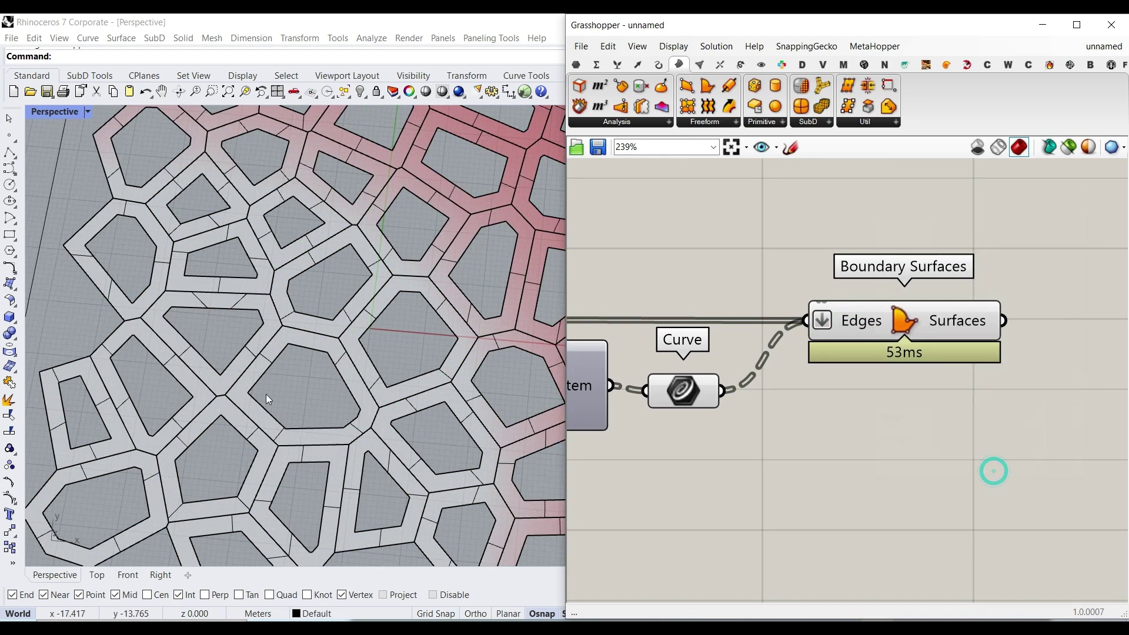
{"action": "left_click", "coordinate": [272, 358]}
{"action": "left_click", "coordinate": [250, 313]}
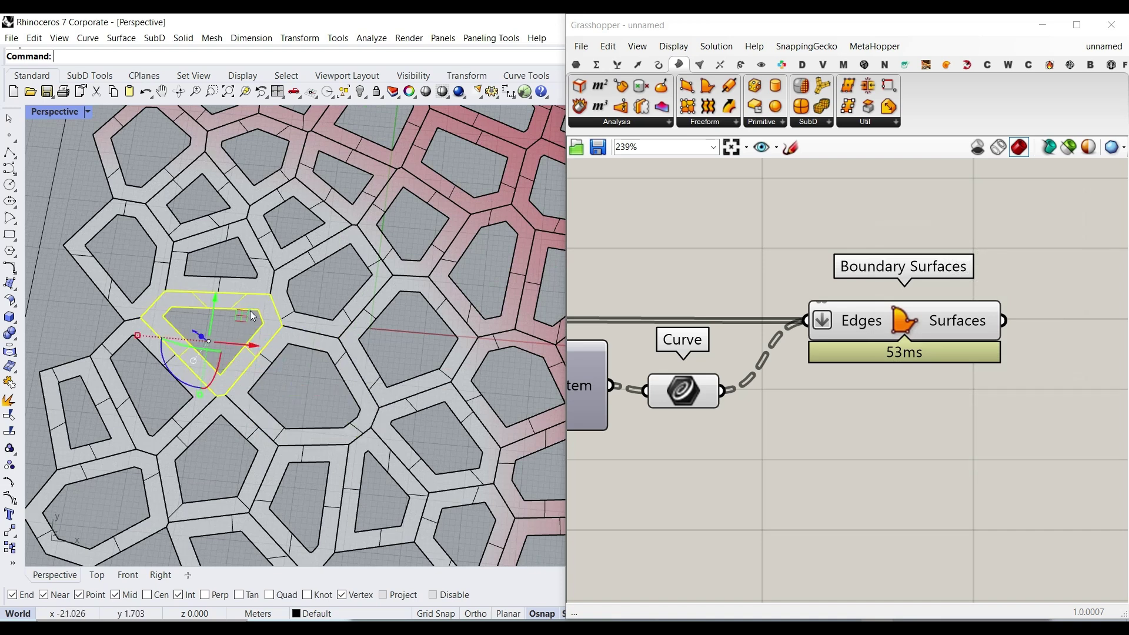
{"action": "left_click", "coordinate": [110, 255]}
{"action": "scroll", "coordinate": [110, 257], "scroll_direction": "down", "scroll_amount": 8}
{"action": "key", "text": "ctrl+z"}
{"action": "scroll", "coordinate": [238, 303], "scroll_direction": "up", "scroll_amount": 6}
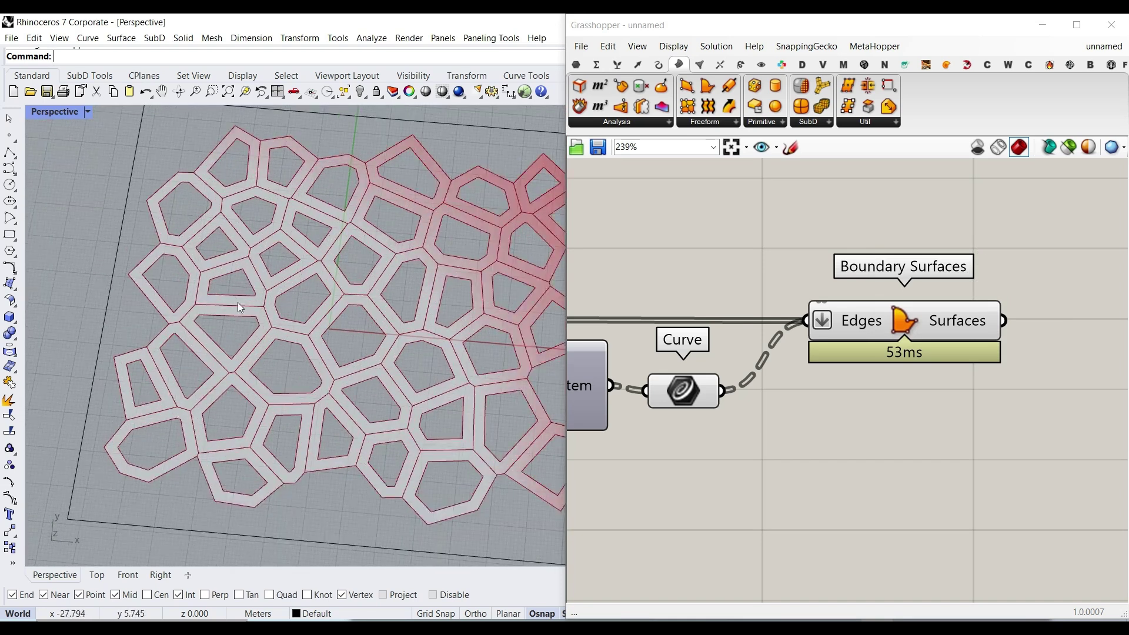
- Rearrange the canvas by moving Offset Curve Loose and the following sorting components, with the number slider, below the main curve wire
{"action": "scroll", "coordinate": [947, 367], "scroll_direction": "down", "scroll_amount": 5}
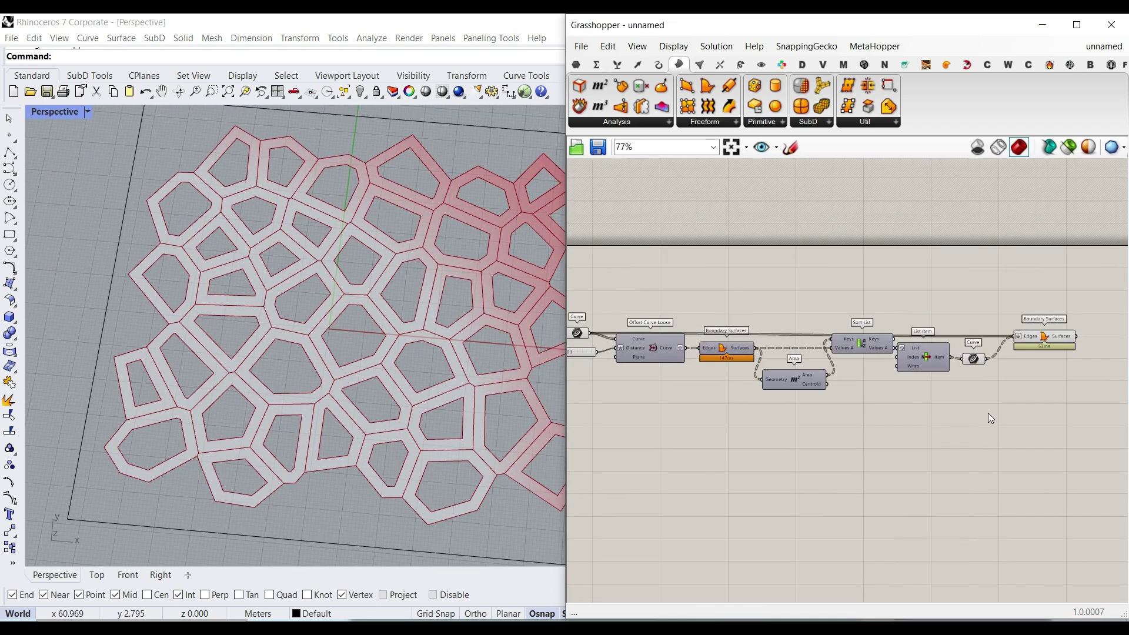
{"action": "left_click_drag", "start_coordinate": [988, 414], "coordinate": [716, 387]}
{"action": "left_click", "coordinate": [791, 288]}
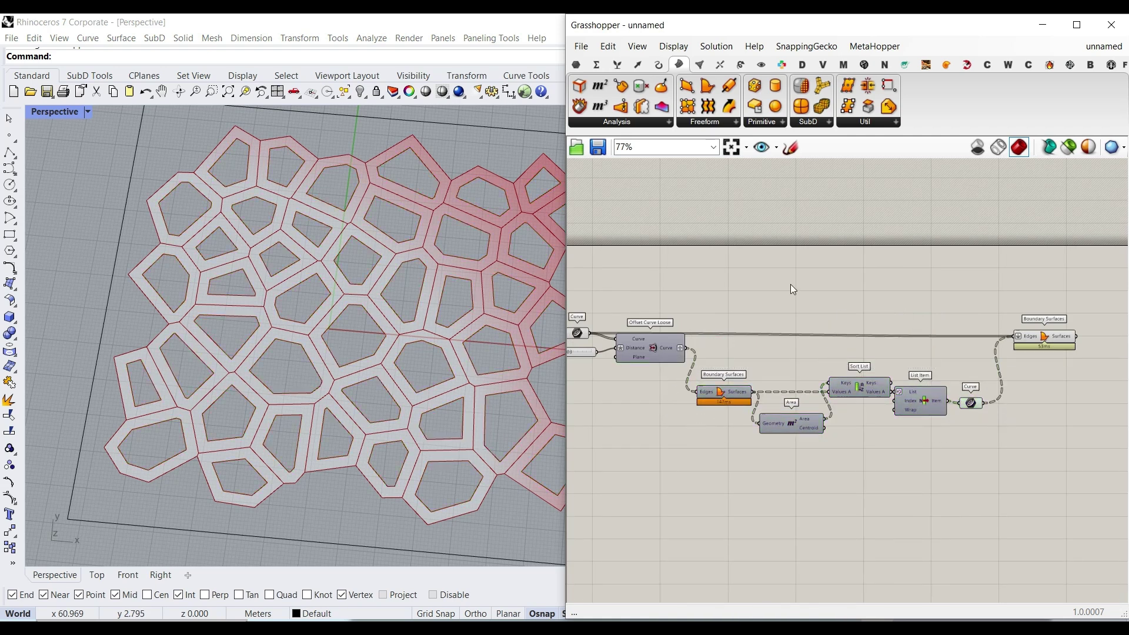
{"action": "scroll", "coordinate": [791, 286], "scroll_direction": "up", "scroll_amount": 4}
{"action": "left_click_drag", "start_coordinate": [882, 384], "coordinate": [723, 315]}
{"action": "left_click_drag", "start_coordinate": [866, 314], "coordinate": [850, 373]}
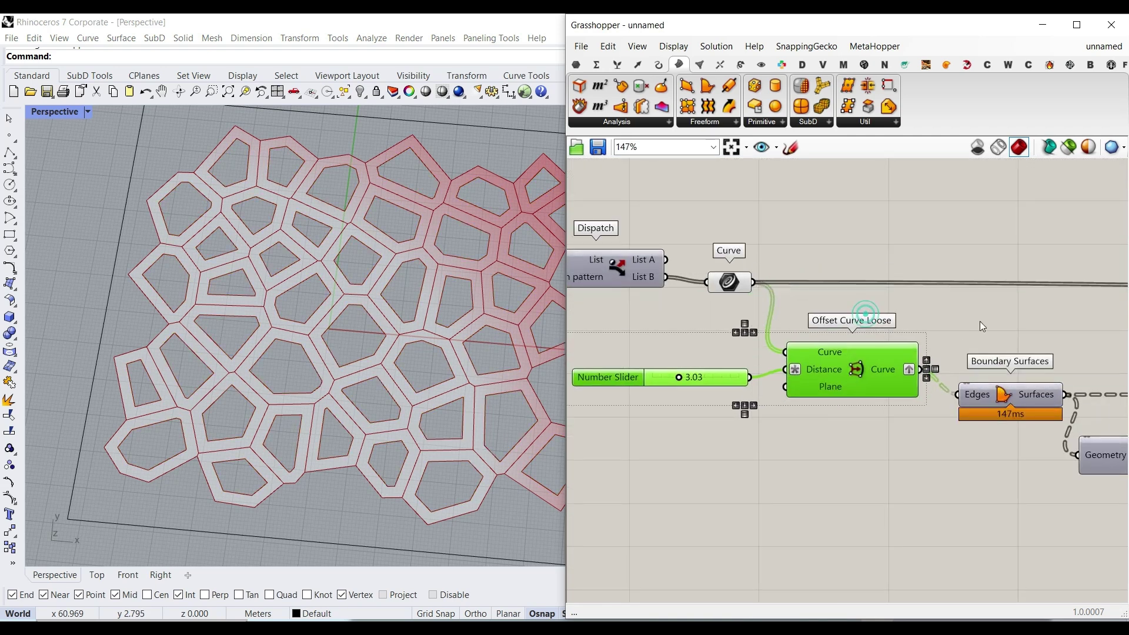
{"action": "right_click_drag", "start_coordinate": [980, 321], "coordinate": [763, 337]}
{"action": "scroll", "coordinate": [763, 361], "scroll_direction": "down", "scroll_amount": 2}
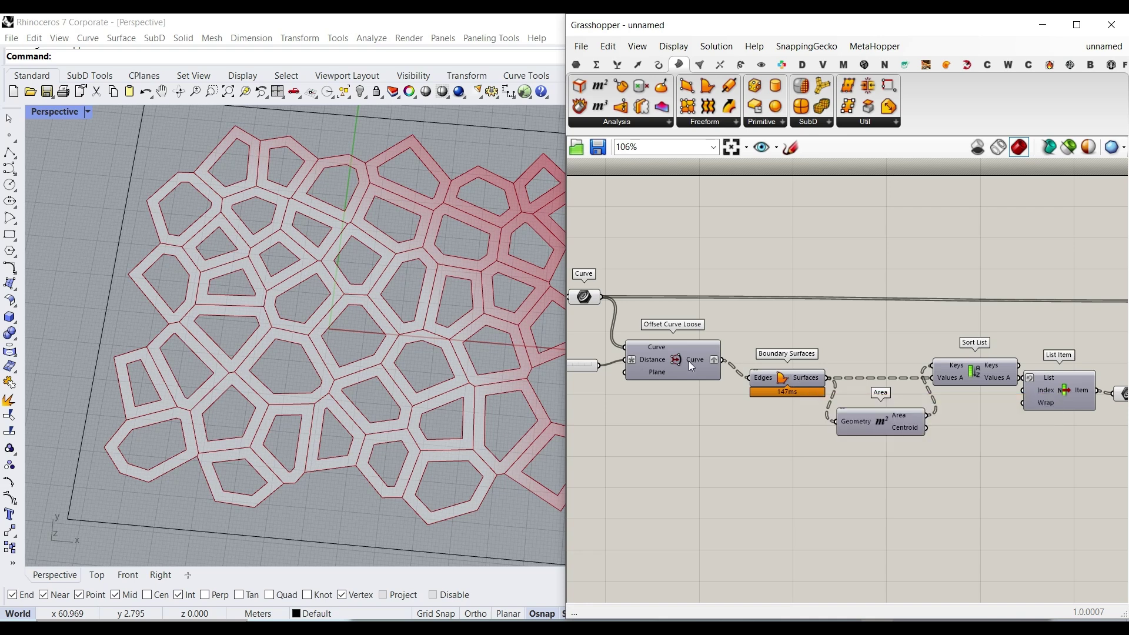
{"action": "scroll", "coordinate": [689, 361], "scroll_direction": "up", "scroll_amount": 3}
{"action": "scroll", "coordinate": [689, 362], "scroll_direction": "down", "scroll_amount": 5}
{"action": "right_click_drag", "start_coordinate": [690, 362], "coordinate": [888, 355]}
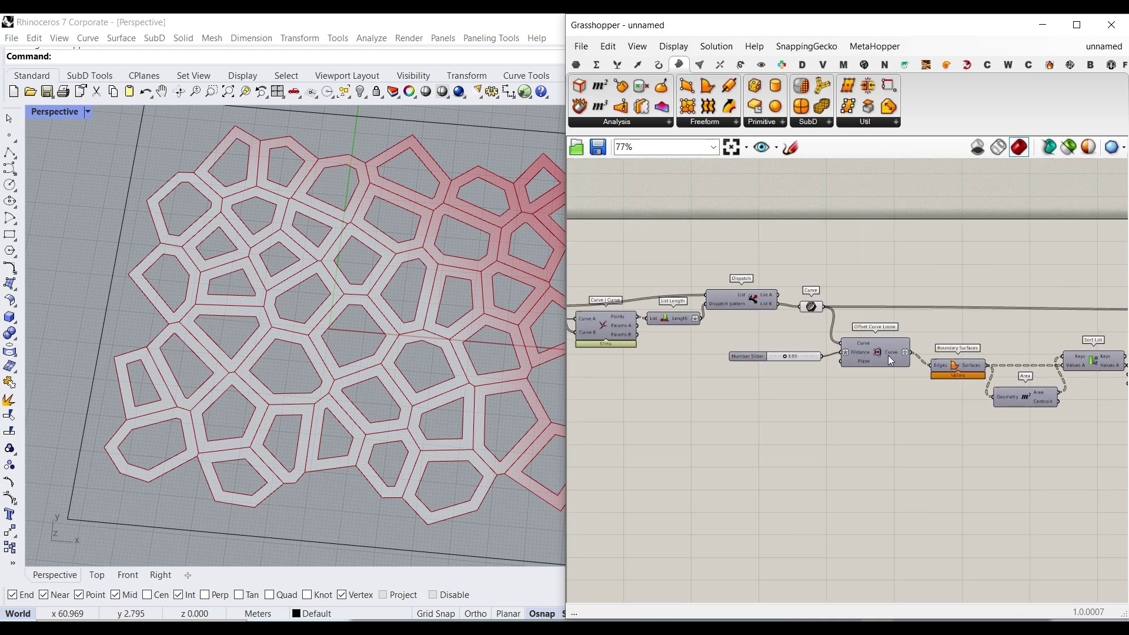
{"action": "right_click_drag", "start_coordinate": [991, 326], "coordinate": [583, 326]}
{"action": "scroll", "coordinate": [969, 326], "scroll_direction": "up", "scroll_amount": 4}
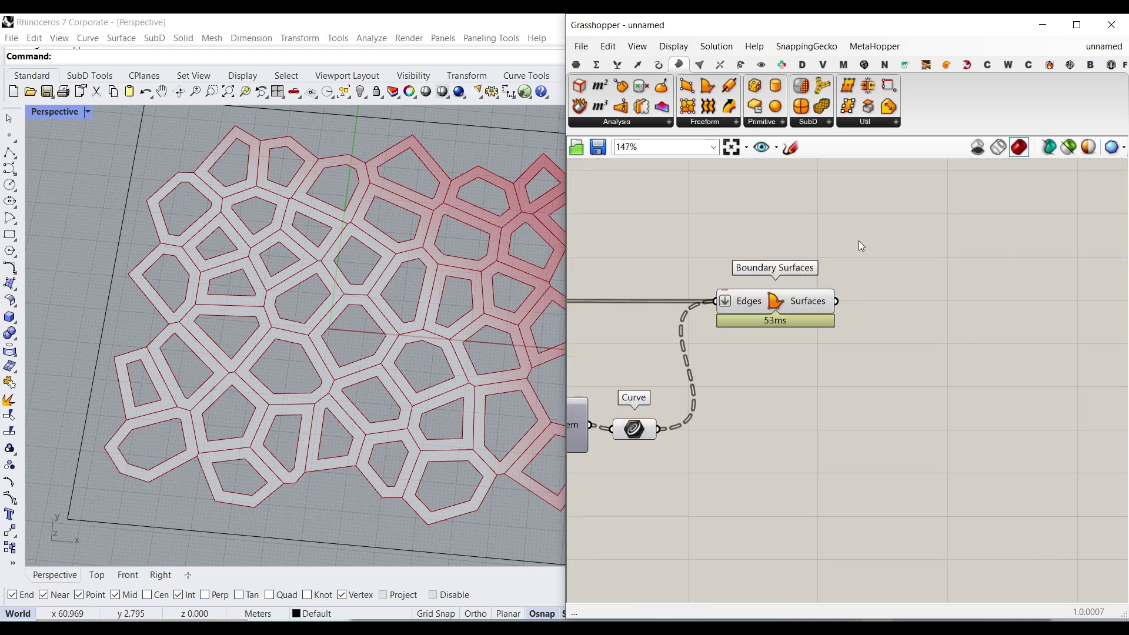
- Add an Extrude component fed by the second Boundary Surfaces and connect a new Unit Z vector to its Direction input
{"action": "left_click", "coordinate": [713, 122]}
{"action": "left_click", "coordinate": [705, 282]}
{"action": "left_click_drag", "start_coordinate": [882, 346], "coordinate": [926, 395]}
{"action": "double_click", "coordinate": [807, 444]}
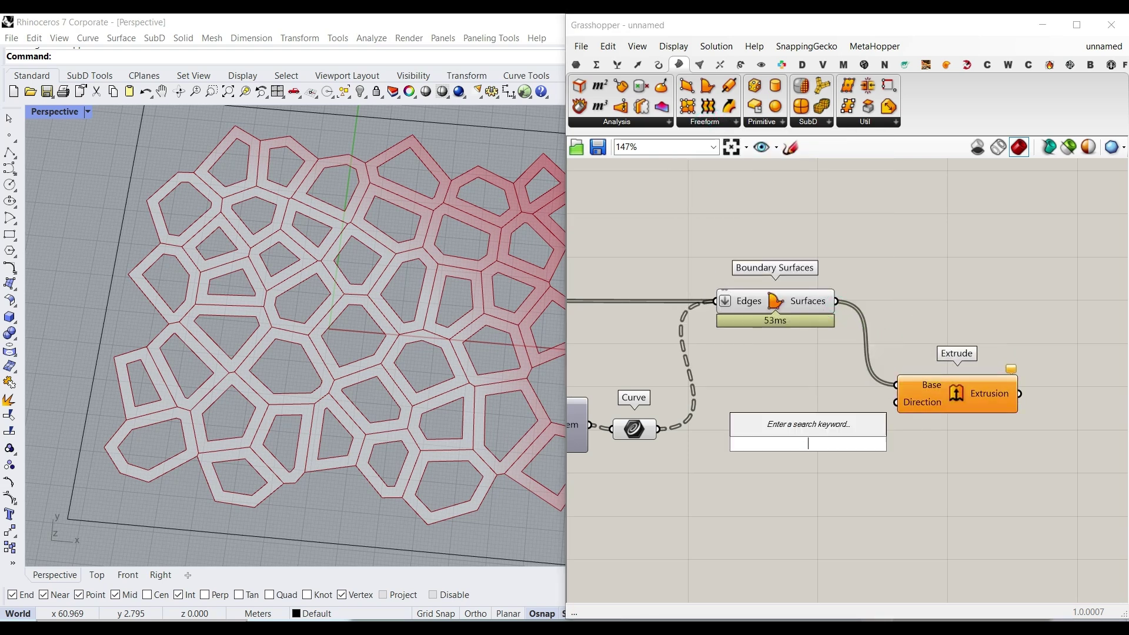
{"action": "type", "text": "z"}
{"action": "left_click", "coordinate": [797, 408]}
{"action": "left_click_drag", "start_coordinate": [869, 444], "coordinate": [896, 403]}
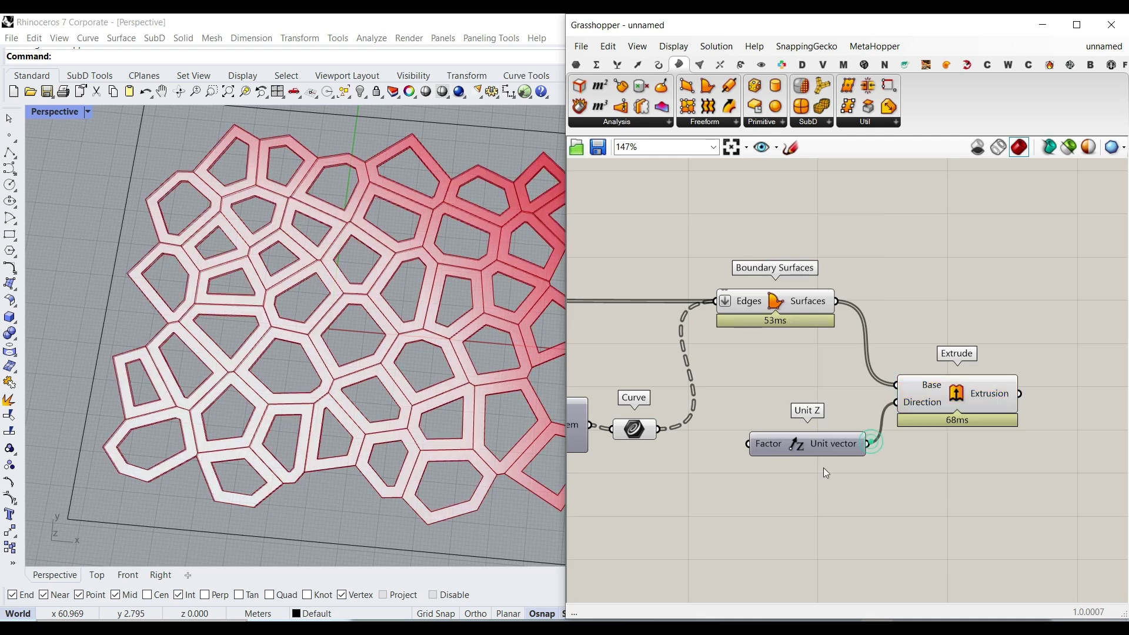
- Create a number slider with the value 12.55 and connect it to the Factor input of Unit Z
{"action": "right_click_drag", "start_coordinate": [671, 481], "coordinate": [759, 482]}
{"action": "double_click", "coordinate": [753, 482]}
{"action": "type", "text": "12."}
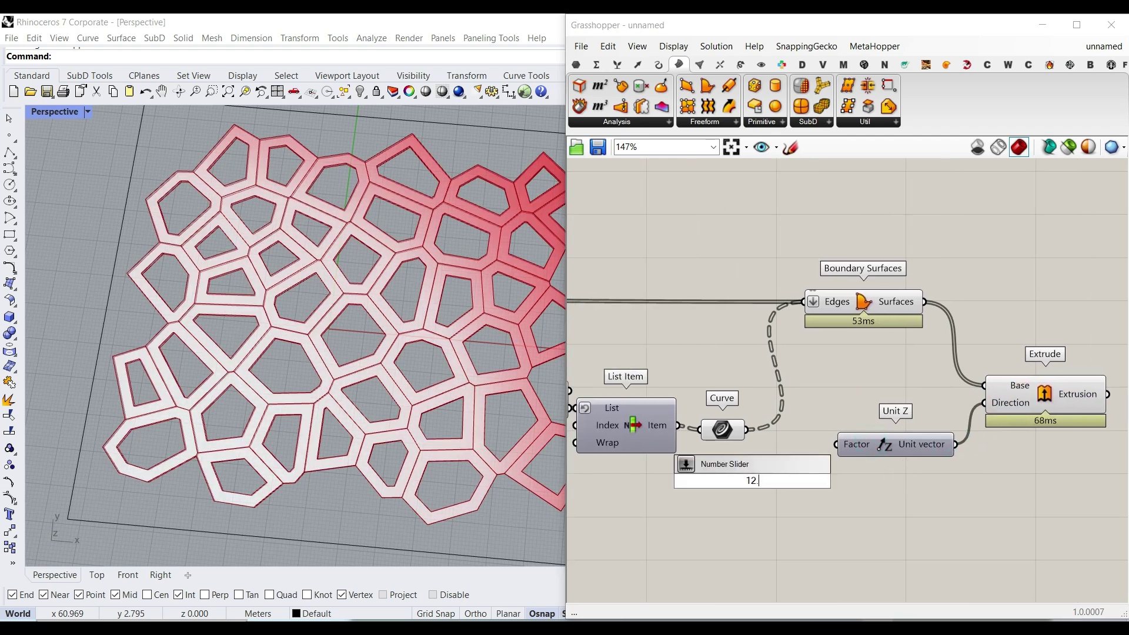
{"action": "type", "text": "55"}
{"action": "key", "text": "Return"}
{"action": "scroll", "coordinate": [847, 484], "scroll_direction": "up", "scroll_amount": 1}
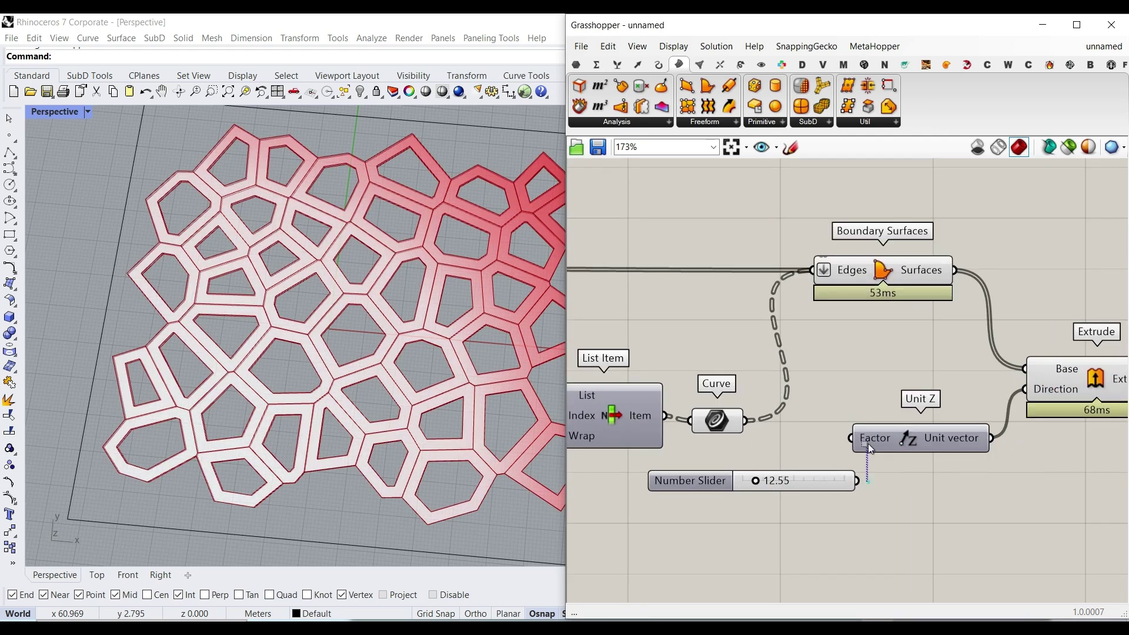
{"action": "left_click_drag", "start_coordinate": [868, 484], "coordinate": [851, 438]}
{"action": "right_click_drag", "start_coordinate": [831, 488], "coordinate": [849, 465]}
- Lower the extrusion height slider to 6.33 and rename it z
{"action": "left_click", "coordinate": [811, 496]}
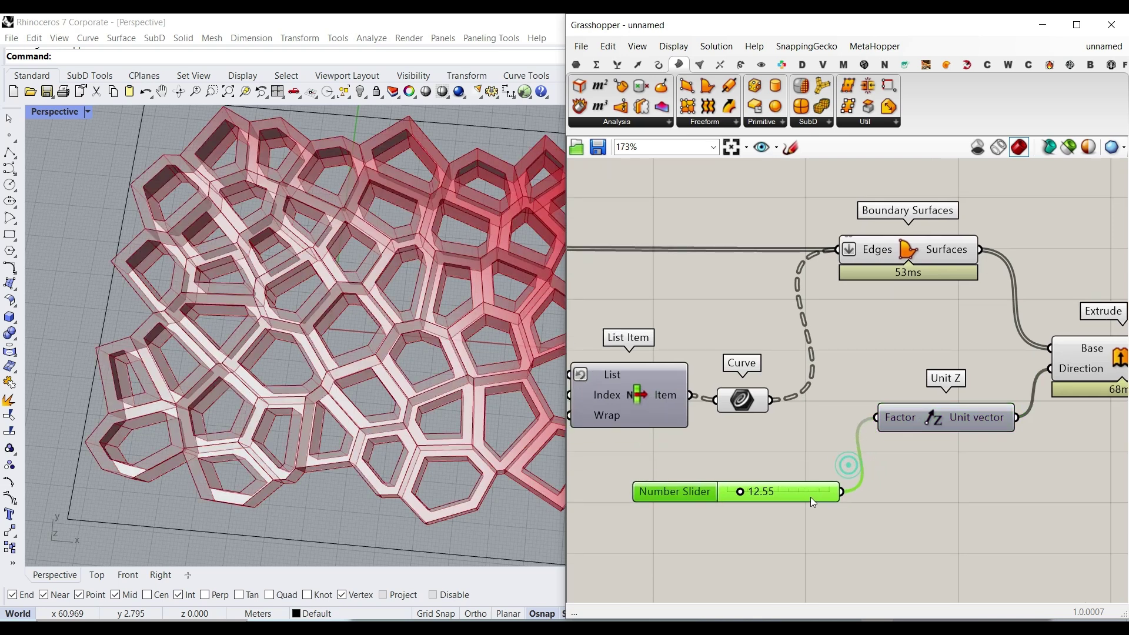
{"action": "left_click", "coordinate": [374, 418]}
{"action": "right_click_drag", "start_coordinate": [373, 418], "coordinate": [530, 465]}
{"action": "left_click_drag", "start_coordinate": [741, 493], "coordinate": [733, 493]}
{"action": "right_click", "coordinate": [691, 494]}
{"action": "key", "text": "ctrl+a"}
{"action": "type", "text": "z"}
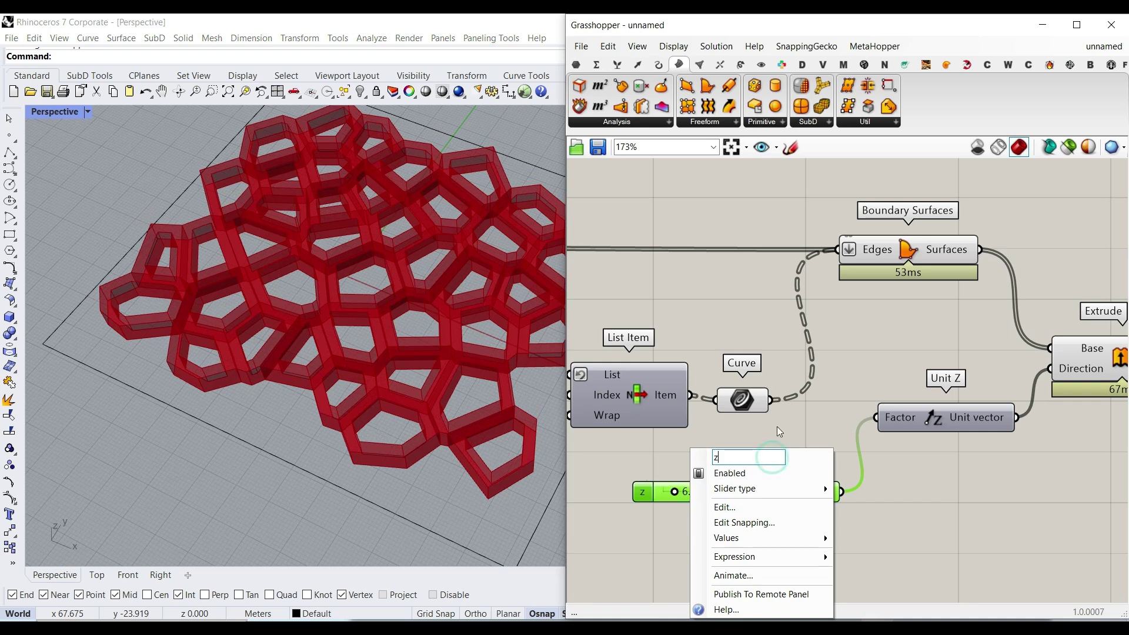
{"action": "key", "text": "Return"}
- Add a Custom Preview component and connect the Extrude component's Extrusion output to its Geometry input
{"action": "scroll", "coordinate": [817, 412], "scroll_direction": "down", "scroll_amount": 3}
{"action": "scroll", "coordinate": [938, 399], "scroll_direction": "up", "scroll_amount": 3}
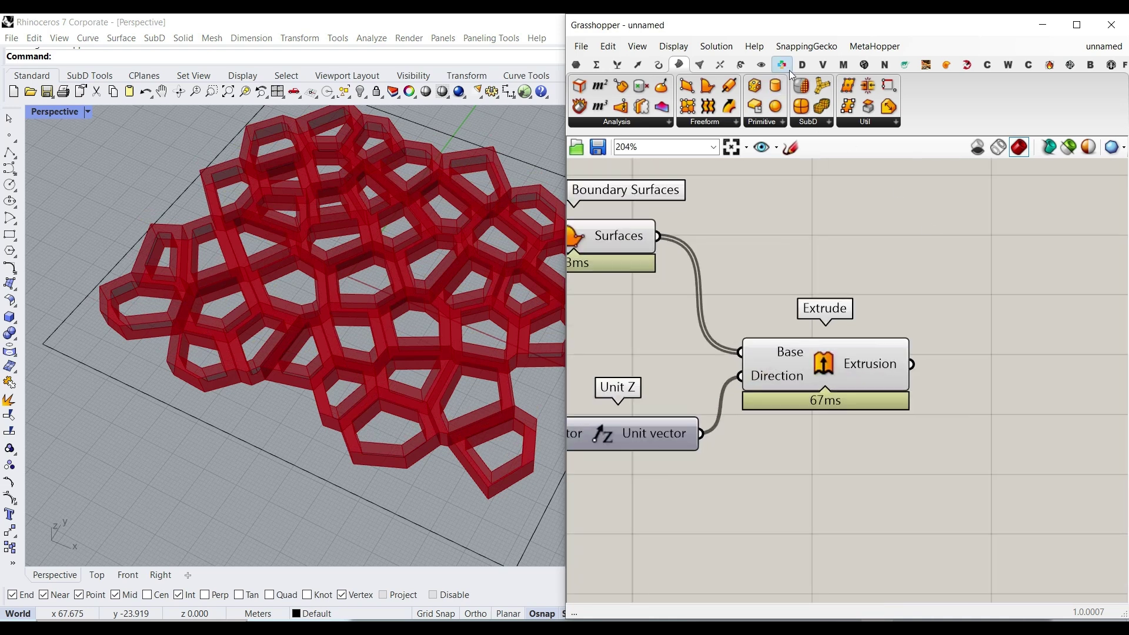
{"action": "left_click", "coordinate": [763, 66]}
{"action": "left_click_drag", "start_coordinate": [1013, 109], "coordinate": [990, 407]}
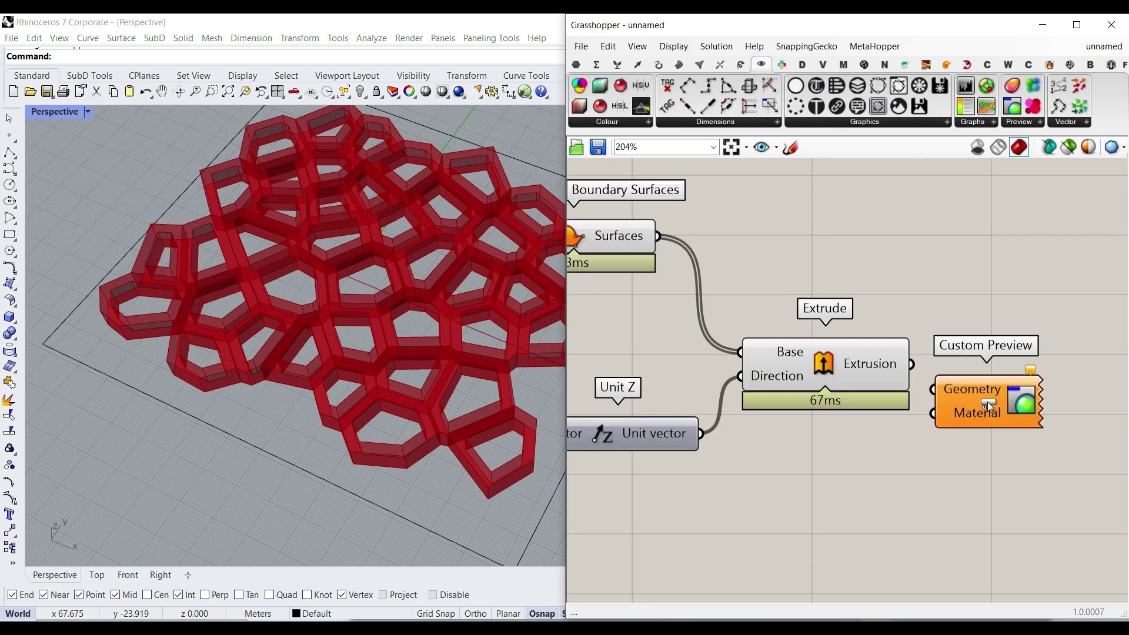
{"action": "left_click_drag", "start_coordinate": [913, 366], "coordinate": [933, 389]}
{"action": "right_click_drag", "start_coordinate": [853, 443], "coordinate": [865, 442]}
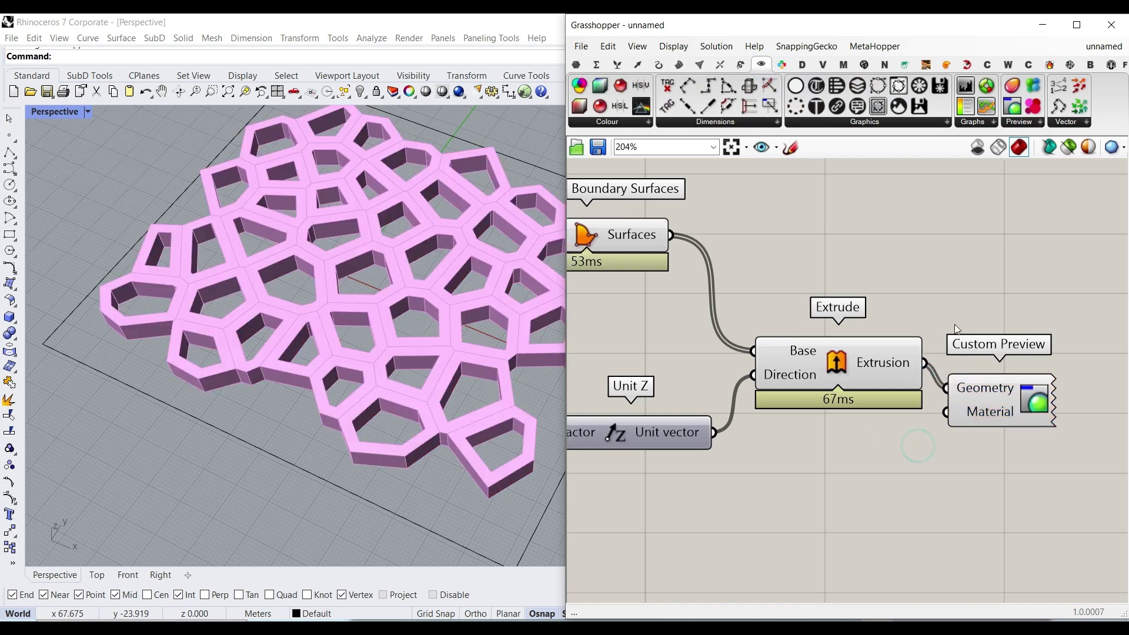
- Add a Brep Edges component above the Custom Preview and connect the Extrusion output to its Brep input
{"action": "left_click", "coordinate": [677, 66]}
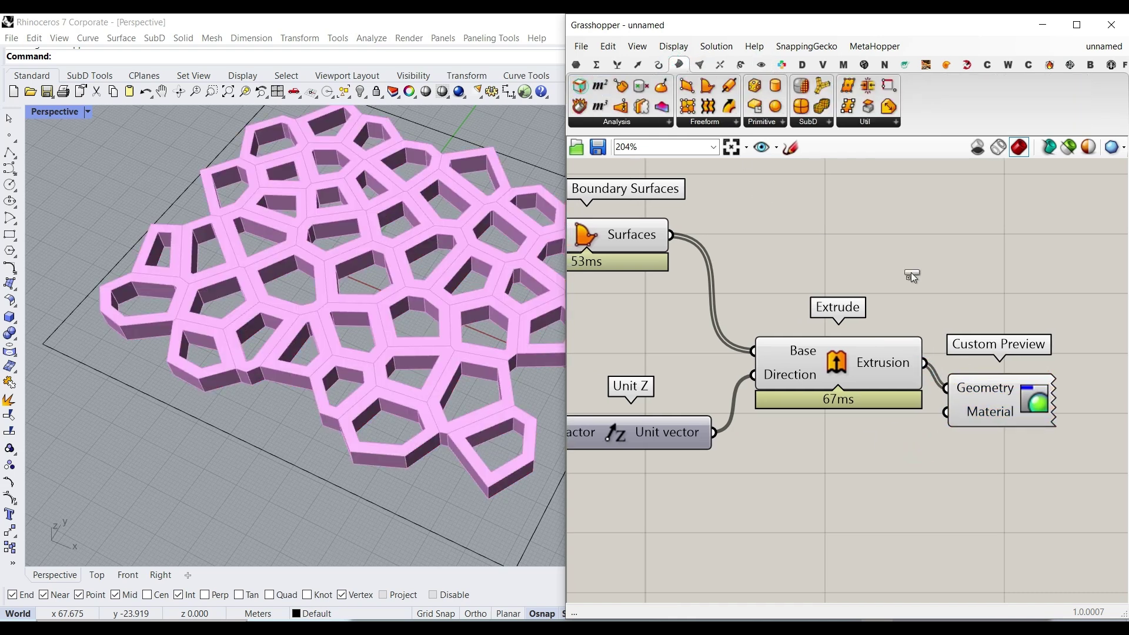
{"action": "left_click_drag", "start_coordinate": [912, 275], "coordinate": [919, 277]}
{"action": "left_click_drag", "start_coordinate": [928, 338], "coordinate": [923, 314]}
{"action": "left_click_drag", "start_coordinate": [974, 312], "coordinate": [998, 311]}
{"action": "left_click", "coordinate": [751, 293]}
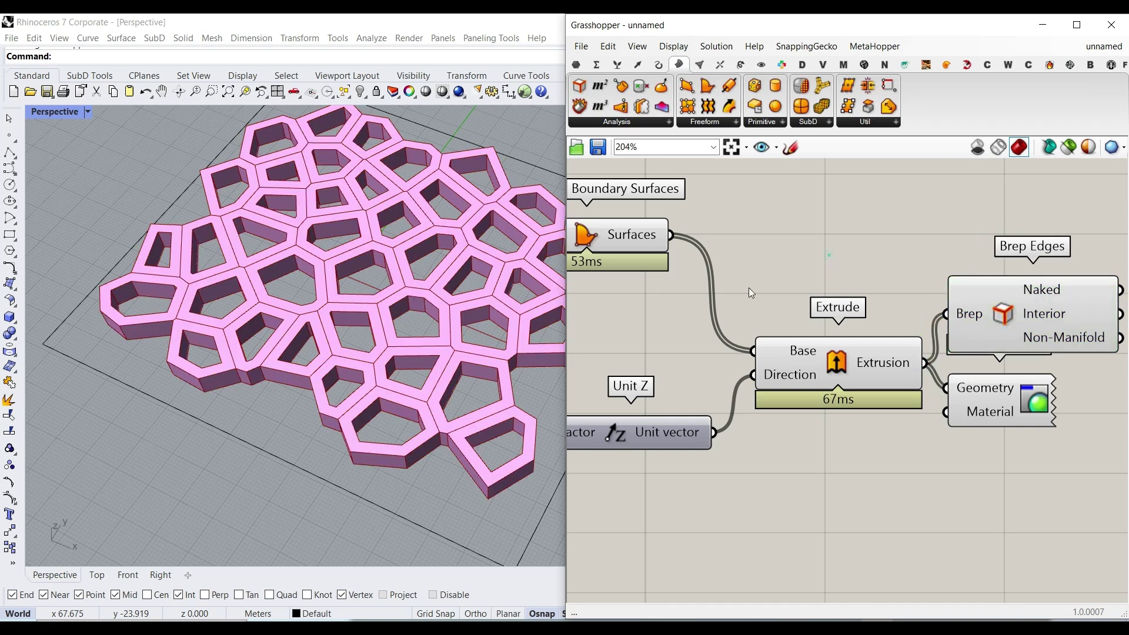
- Set the Distance slider of Offset Curve Loose to 2.16 to make the cell frames thinner
{"action": "scroll", "coordinate": [395, 306], "scroll_direction": "down", "scroll_amount": 7}
{"action": "right_click_drag", "start_coordinate": [365, 288], "coordinate": [415, 276]}
{"action": "scroll", "coordinate": [407, 330], "scroll_direction": "up", "scroll_amount": 6}
{"action": "right_click_drag", "start_coordinate": [744, 333], "coordinate": [869, 366]}
{"action": "scroll", "coordinate": [869, 366], "scroll_direction": "down", "scroll_amount": 6}
{"action": "scroll", "coordinate": [711, 437], "scroll_direction": "up", "scroll_amount": 7}
{"action": "left_click_drag", "start_coordinate": [672, 446], "coordinate": [670, 447]}
{"action": "scroll", "coordinate": [750, 385], "scroll_direction": "down", "scroll_amount": 11}
{"action": "scroll", "coordinate": [778, 379], "scroll_direction": "up", "scroll_amount": 5}
{"action": "scroll", "coordinate": [780, 383], "scroll_direction": "up", "scroll_amount": 3}
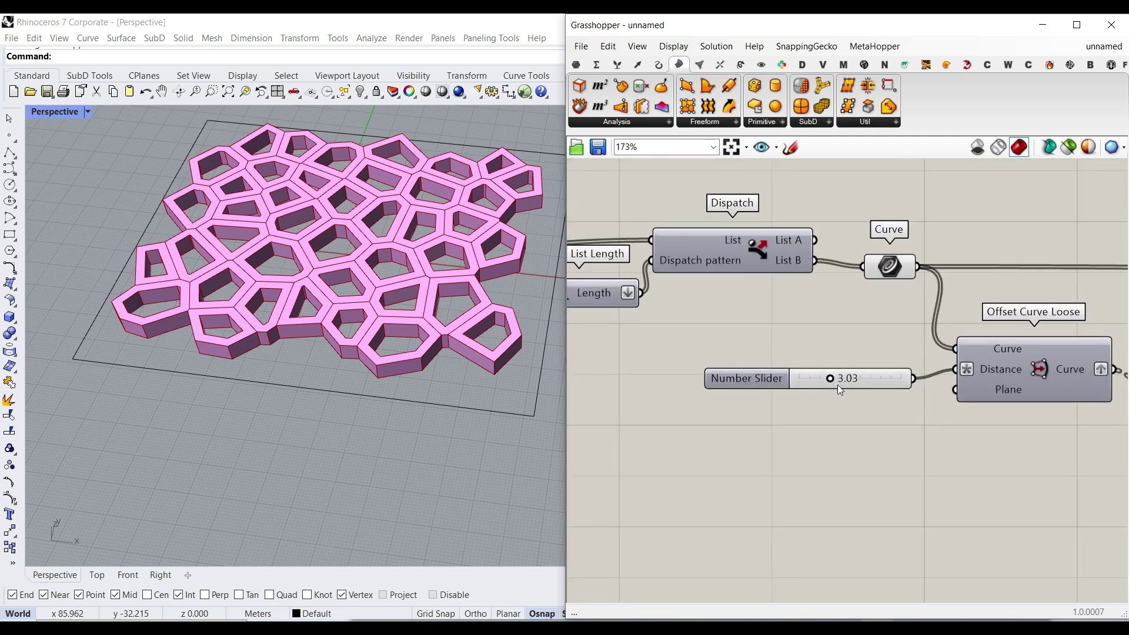
{"action": "mouse_move", "coordinate": [847, 384]}
{"action": "left_mouse_down"}
{"action": "mouse_move", "coordinate": [860, 381]}
{"action": "mouse_move", "coordinate": [826, 381]}
{"action": "mouse_move", "coordinate": [836, 381]}
{"action": "left_mouse_up"}
- Set the Populate Geometry sliders to a Count of 53 and a Seed of 623
{"action": "scroll", "coordinate": [939, 356], "scroll_direction": "down", "scroll_amount": 2}
{"action": "scroll", "coordinate": [933, 362], "scroll_direction": "down", "scroll_amount": 3}
{"action": "scroll", "coordinate": [753, 425], "scroll_direction": "up", "scroll_amount": 6}
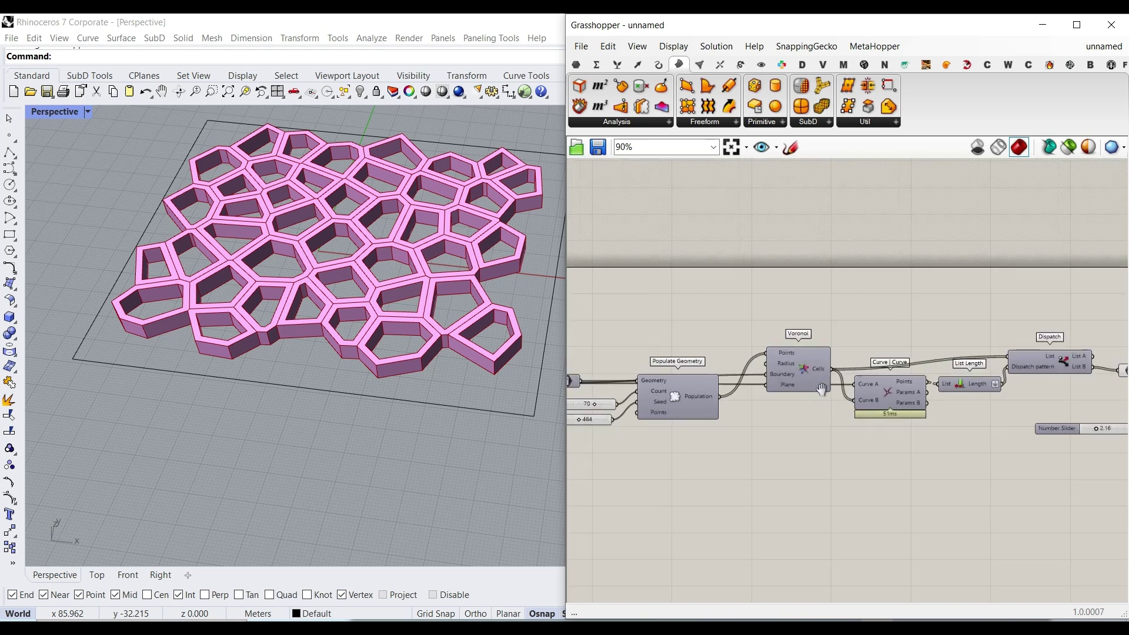
{"action": "left_click_drag", "start_coordinate": [774, 421], "coordinate": [752, 451]}
{"action": "left_click", "coordinate": [739, 450]}
{"action": "right_click_drag", "start_coordinate": [356, 250], "coordinate": [365, 318]}
- Duplicate the Curve parameter after Dispatch and connect the List A output to the copy to collect the border cells
{"action": "scroll", "coordinate": [365, 259], "scroll_direction": "up", "scroll_amount": 2}
{"action": "right_click_drag", "start_coordinate": [844, 327], "coordinate": [624, 324]}
{"action": "scroll", "coordinate": [774, 326], "scroll_direction": "down", "scroll_amount": 6}
{"action": "scroll", "coordinate": [941, 326], "scroll_direction": "up", "scroll_amount": 4}
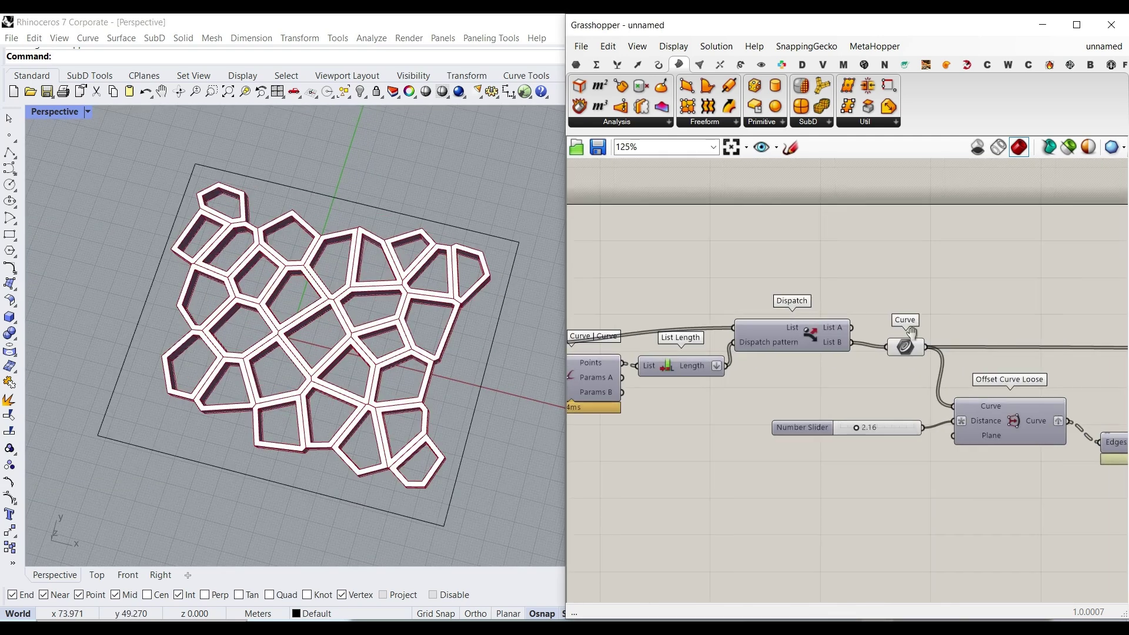
{"action": "right_click_drag", "start_coordinate": [907, 342], "coordinate": [785, 352]}
{"action": "left_click", "coordinate": [782, 359]}
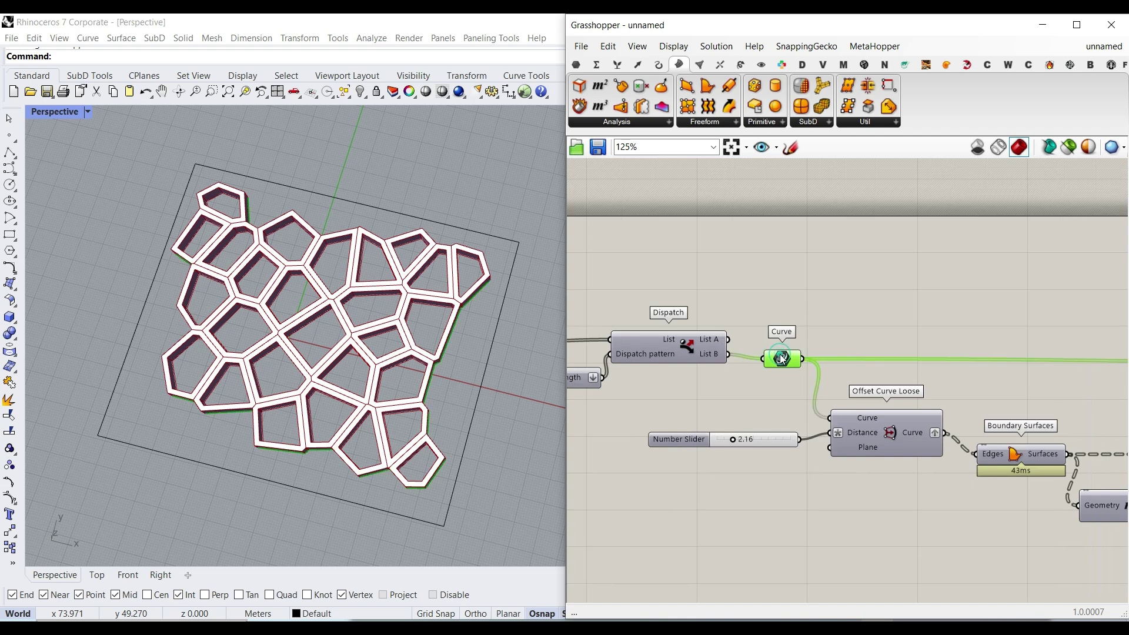
{"action": "left_click_drag", "start_coordinate": [789, 335], "coordinate": [792, 322], "text": "alt"}
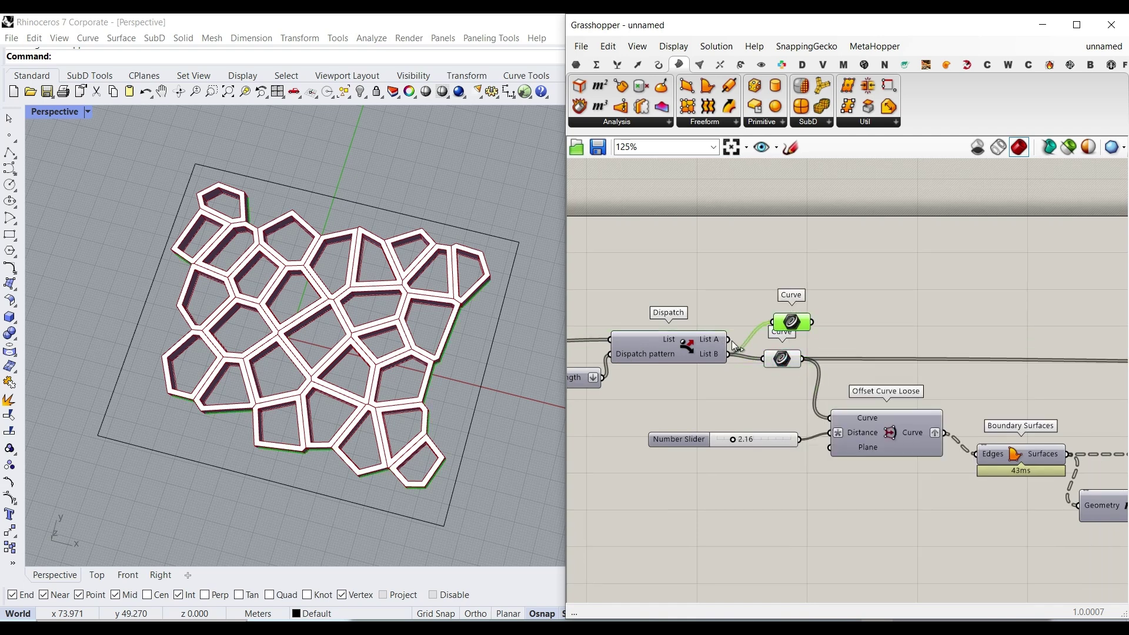
{"action": "left_click_drag", "start_coordinate": [729, 340], "coordinate": [774, 323]}
{"action": "right_click_drag", "start_coordinate": [829, 325], "coordinate": [726, 328]}
- Add a Surface parameter beside the border-cell Curve parameter and connect the curves to it
{"action": "left_click", "coordinate": [577, 65]}
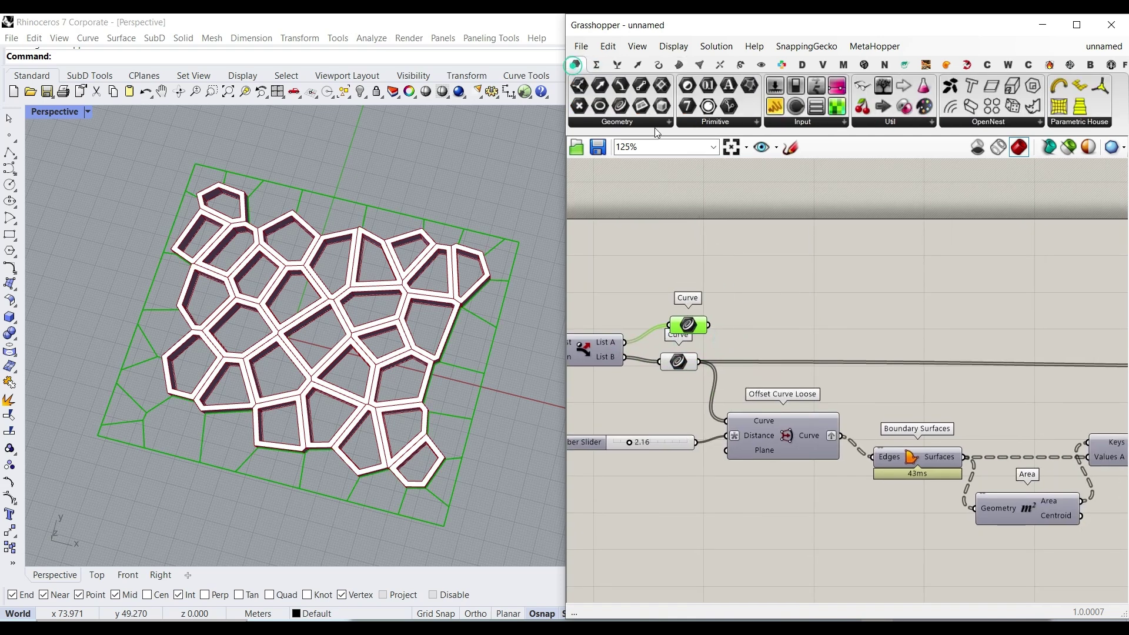
{"action": "left_click", "coordinate": [641, 120]}
{"action": "left_click", "coordinate": [701, 290]}
{"action": "scroll", "coordinate": [741, 325], "scroll_direction": "up", "scroll_amount": 2}
{"action": "left_click", "coordinate": [753, 321]}
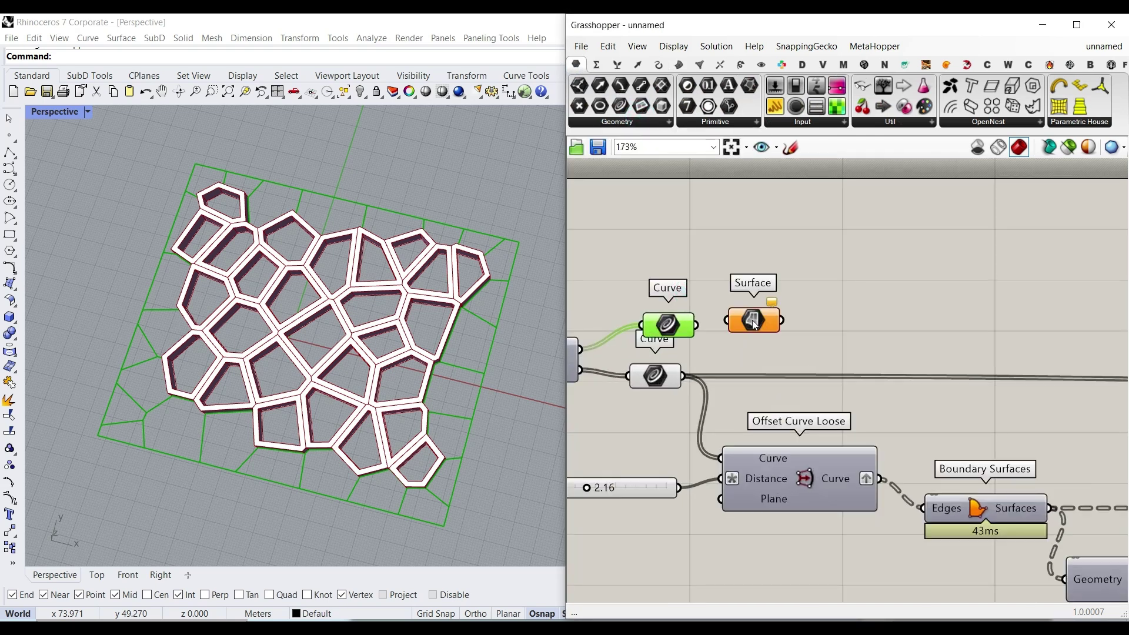
{"action": "left_click_drag", "start_coordinate": [730, 324], "coordinate": [729, 322]}
{"action": "right_click_drag", "start_coordinate": [814, 362], "coordinate": [747, 321]}
- Duplicate the Extrude component with its Unit Z and z slider, placing the copies near the border-cell Surface parameter
{"action": "scroll", "coordinate": [871, 322], "scroll_direction": "down", "scroll_amount": 5}
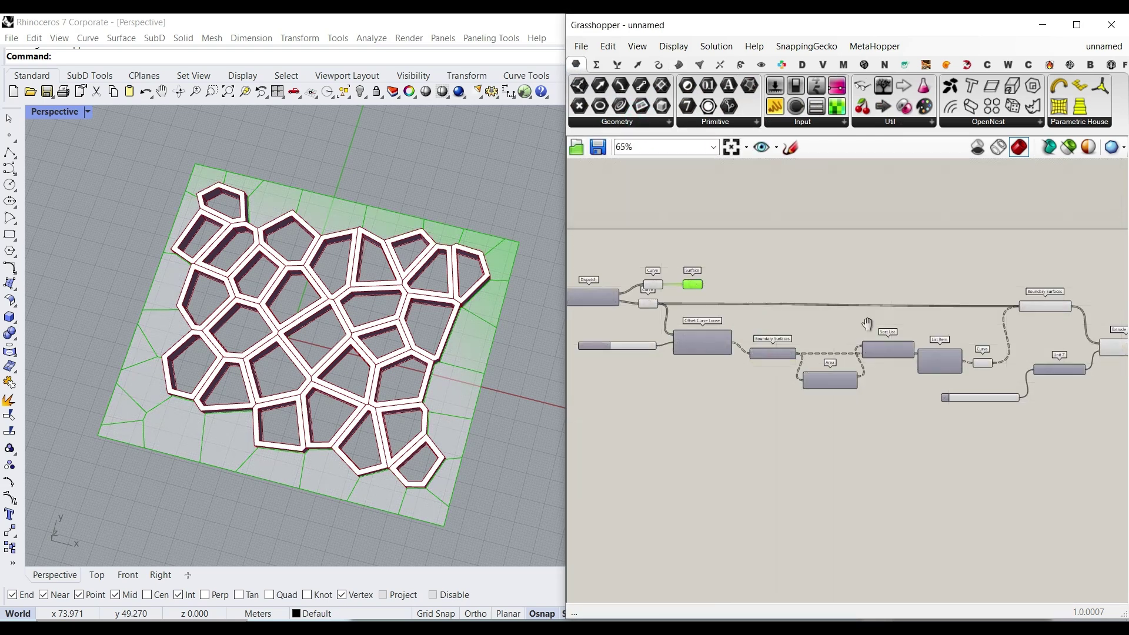
{"action": "scroll", "coordinate": [988, 351], "scroll_direction": "up", "scroll_amount": 4}
{"action": "left_click", "coordinate": [983, 344]}
{"action": "left_click_drag", "start_coordinate": [935, 439], "coordinate": [798, 371], "text": "shift"}
{"action": "scroll", "coordinate": [847, 415], "scroll_direction": "down", "scroll_amount": 4}
{"action": "left_click_drag", "start_coordinate": [933, 387], "coordinate": [693, 314], "text": "alt"}
{"action": "scroll", "coordinate": [667, 290], "scroll_direction": "up", "scroll_amount": 3}
- Connect the border-cell Surface parameter to the Base input of the copied Extrude, replacing its existing wire
{"action": "right_click_drag", "start_coordinate": [679, 298], "coordinate": [856, 295]}
{"action": "left_click", "coordinate": [705, 308]}
{"action": "right_click_drag", "start_coordinate": [593, 336], "coordinate": [619, 333]}
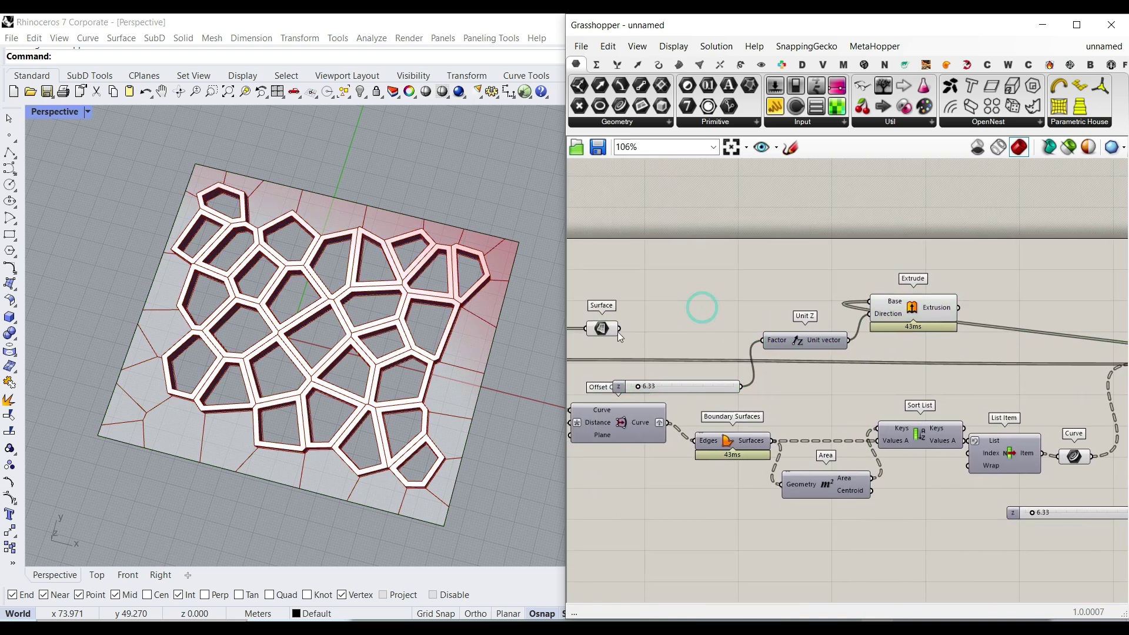
{"action": "scroll", "coordinate": [619, 331], "scroll_direction": "up", "scroll_amount": 2}
{"action": "left_click_drag", "start_coordinate": [619, 327], "coordinate": [1016, 319]}
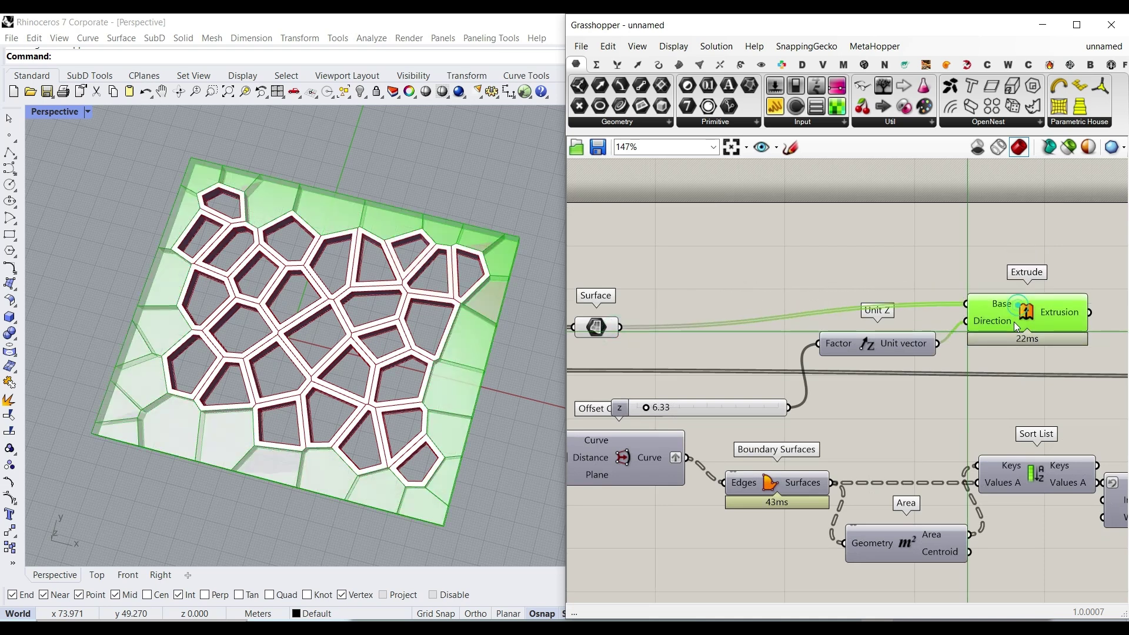
{"action": "left_click", "coordinate": [901, 258]}
{"action": "right_click_drag", "start_coordinate": [382, 317], "coordinate": [389, 304]}
{"action": "right_click_drag", "start_coordinate": [843, 361], "coordinate": [727, 348]}
{"action": "right_click_drag", "start_coordinate": [869, 340], "coordinate": [792, 338]}
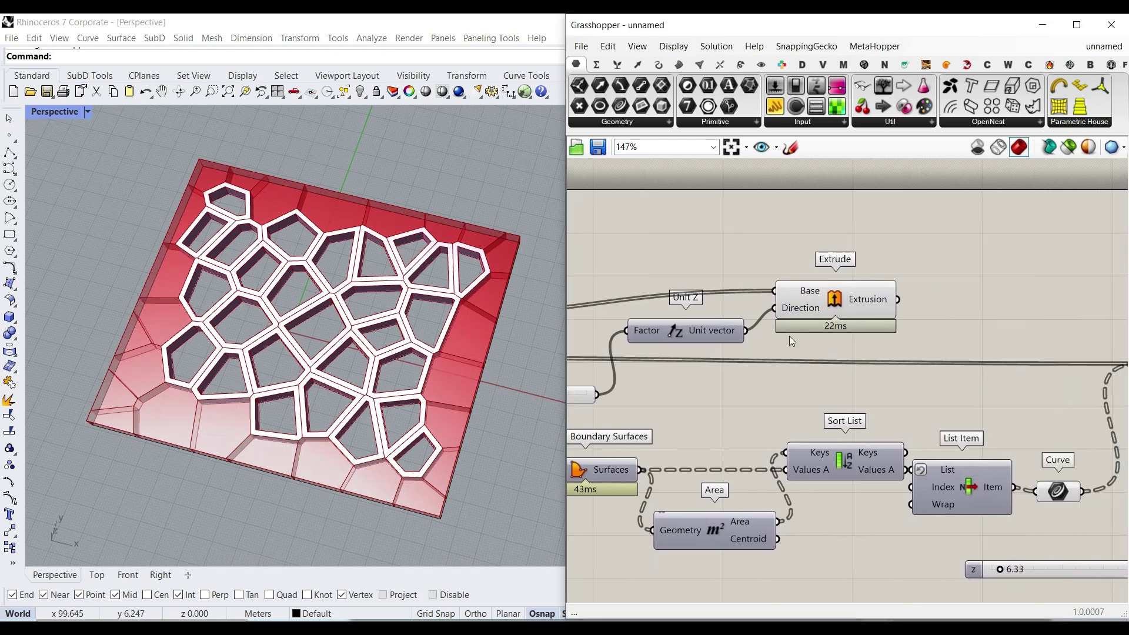
- Add Custom Preview and Brep Edges components for the border cells and connect the copied Extrude's Extrusion output to both
{"action": "scroll", "coordinate": [787, 340], "scroll_direction": "down", "scroll_amount": 5}
{"action": "right_click_drag", "start_coordinate": [934, 334], "coordinate": [759, 339]}
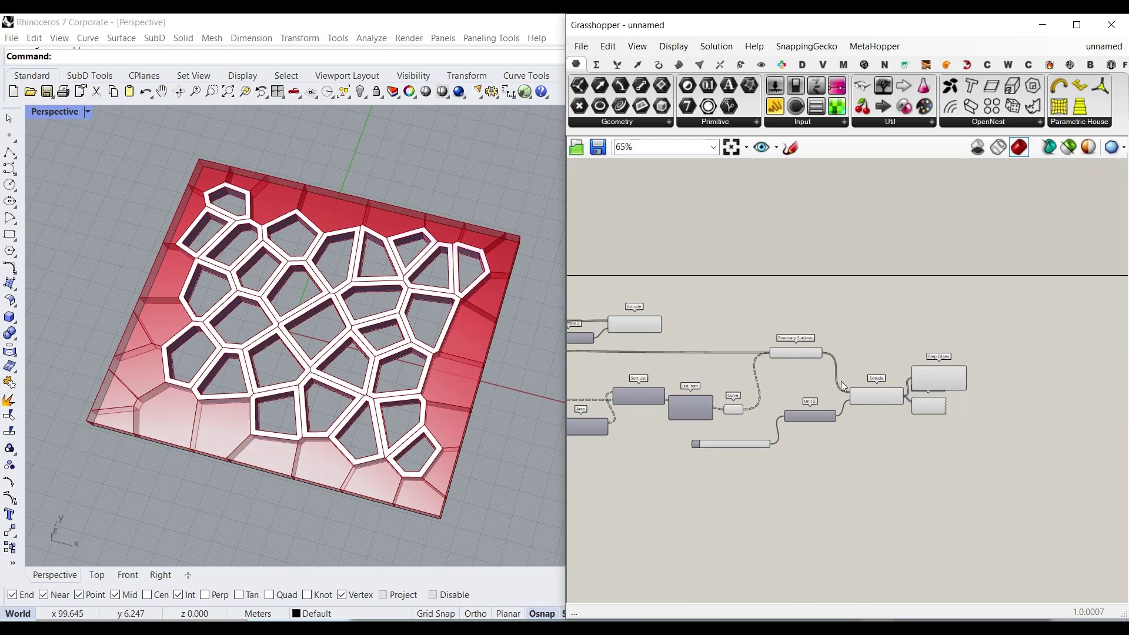
{"action": "left_click", "coordinate": [761, 64]}
{"action": "scroll", "coordinate": [649, 343], "scroll_direction": "up", "scroll_amount": 5}
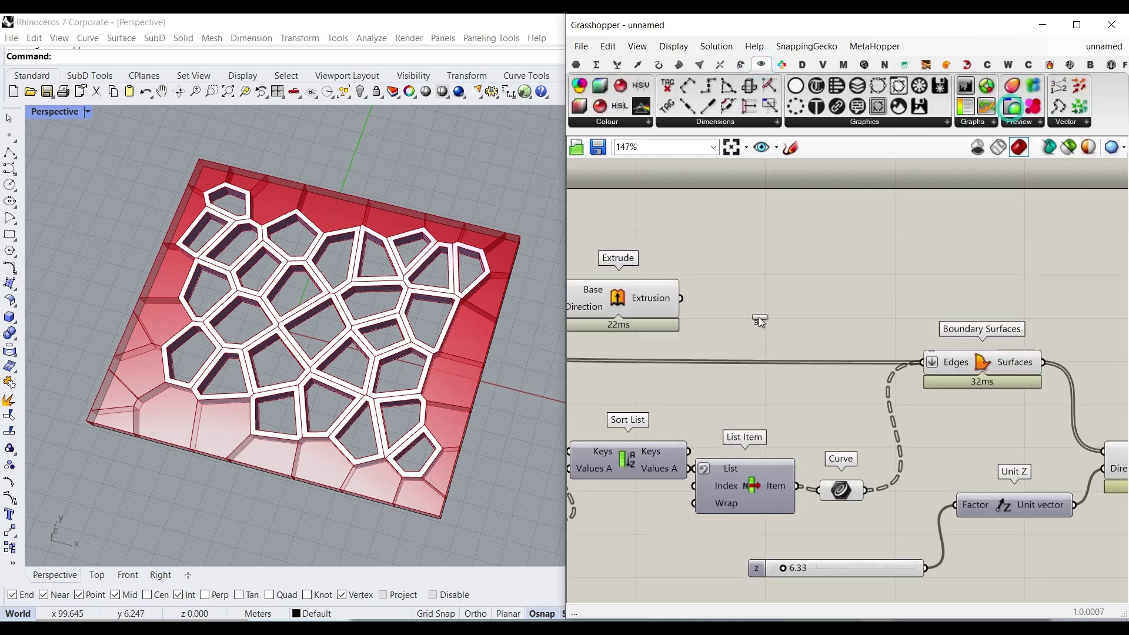
{"action": "left_click", "coordinate": [768, 313]}
{"action": "left_click_drag", "start_coordinate": [681, 299], "coordinate": [731, 304]}
{"action": "left_click", "coordinate": [679, 64]}
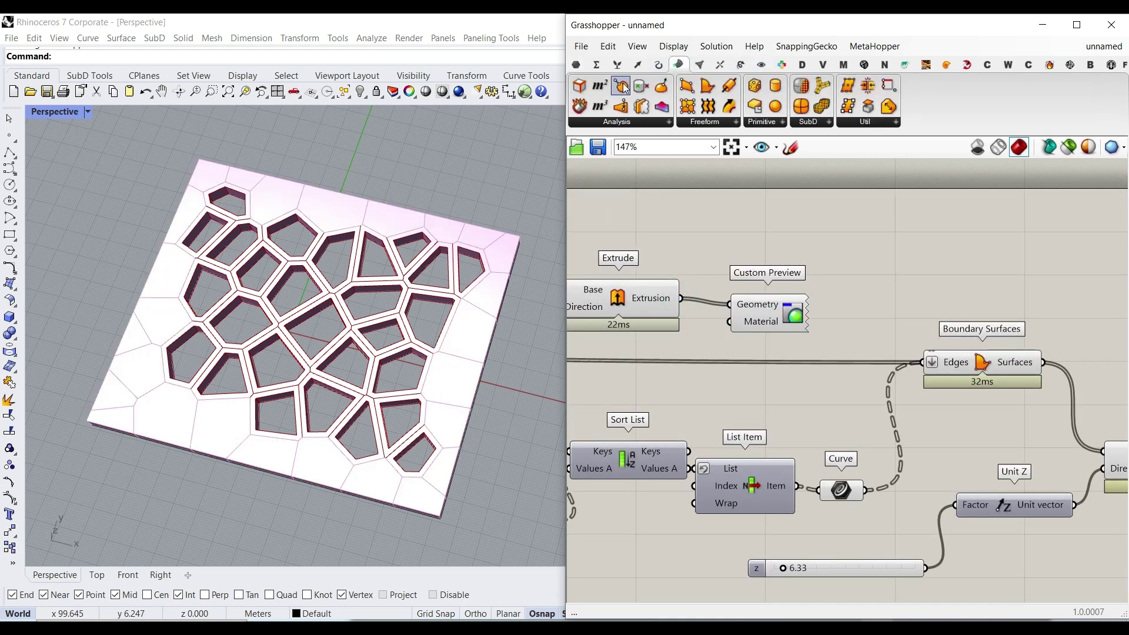
{"action": "left_click_drag", "start_coordinate": [750, 229], "coordinate": [772, 252]}
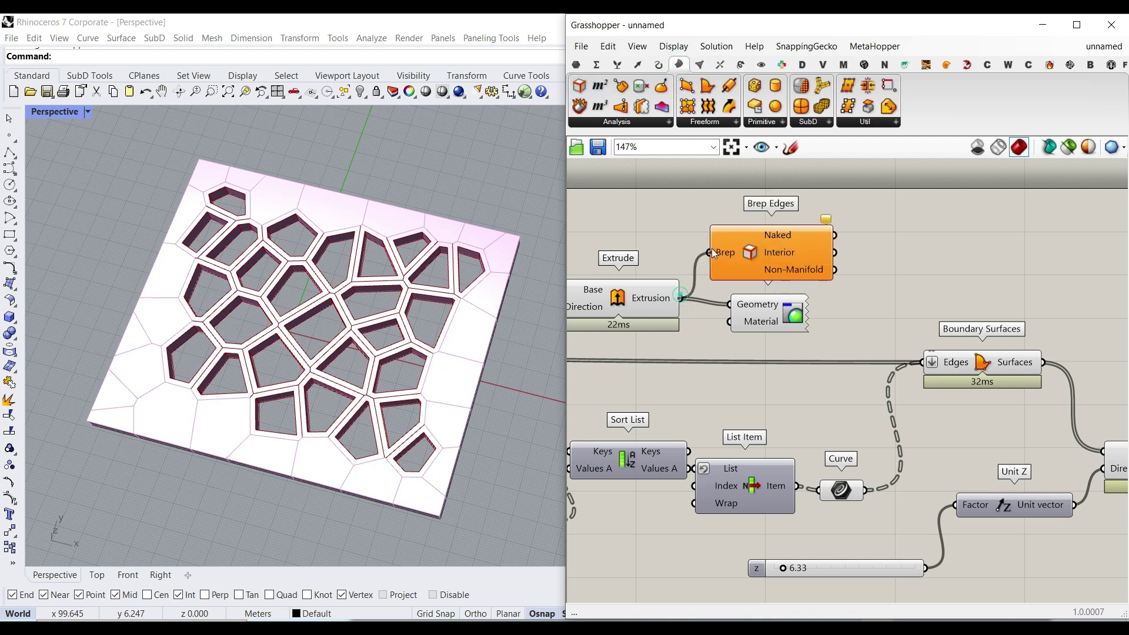
- Add a Colour Swatch to the border preview's Material input and set it to a grey sampled from the screen
{"action": "double_click", "coordinate": [700, 345]}
{"action": "type", "text": "swatch"}
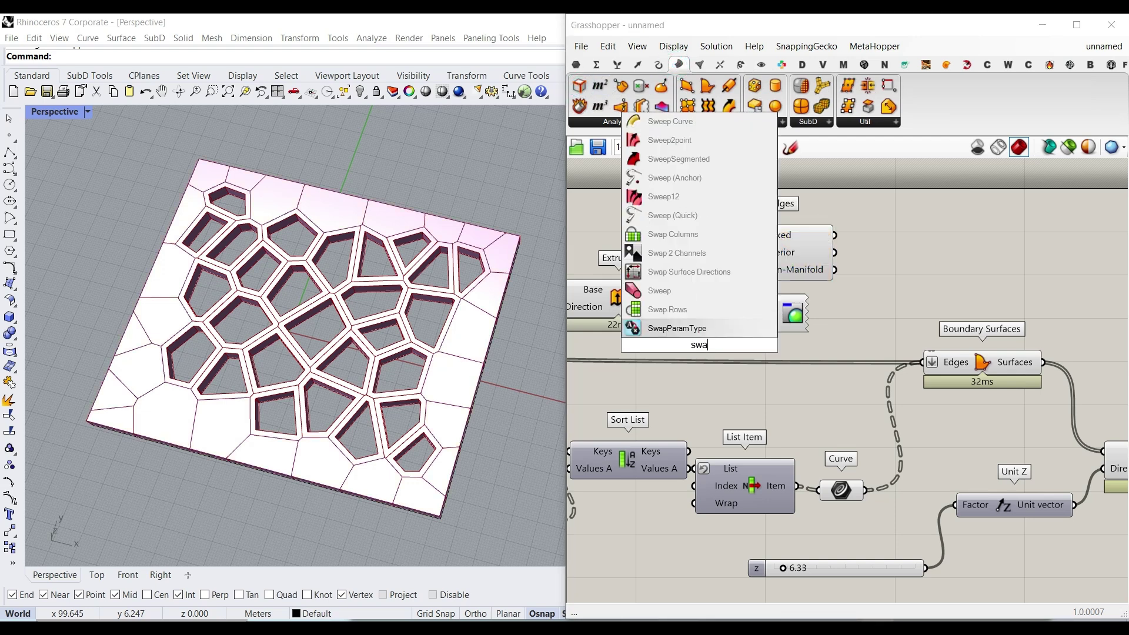
{"action": "left_click", "coordinate": [676, 333]}
{"action": "scroll", "coordinate": [700, 346], "scroll_direction": "up", "scroll_amount": 2}
{"action": "scroll", "coordinate": [703, 349], "scroll_direction": "up", "scroll_amount": 1}
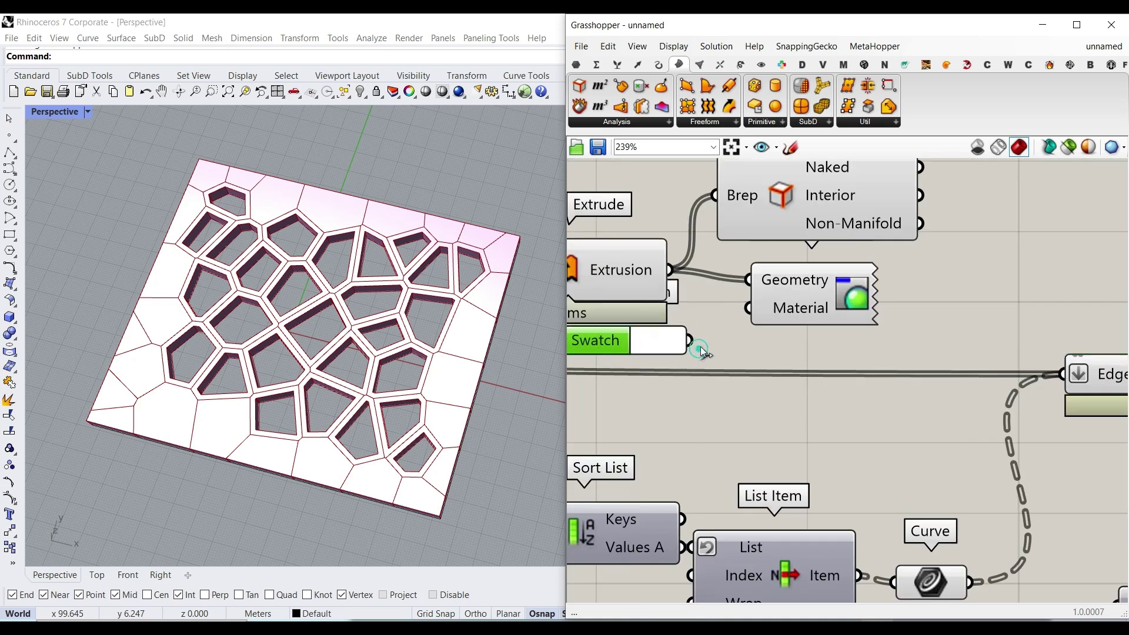
{"action": "left_click_drag", "start_coordinate": [747, 320], "coordinate": [747, 312]}
{"action": "left_click", "coordinate": [670, 341]}
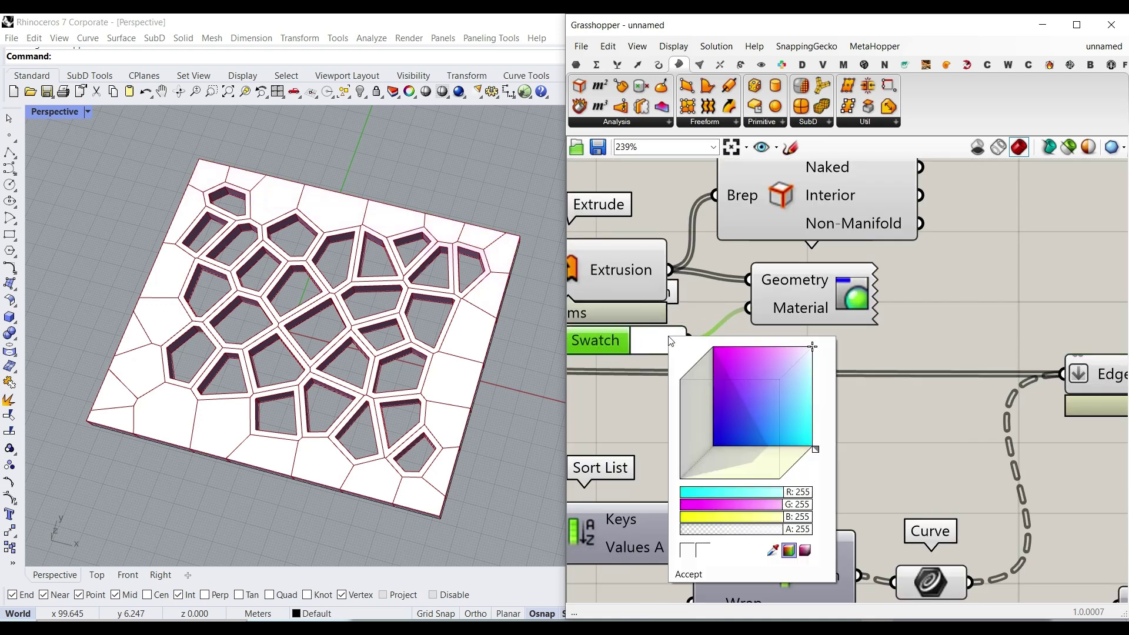
{"action": "left_click_drag", "start_coordinate": [773, 550], "coordinate": [533, 370]}
- Switch the Rhino Perspective viewport to the Arctic display mode
{"action": "left_click", "coordinate": [87, 112]}
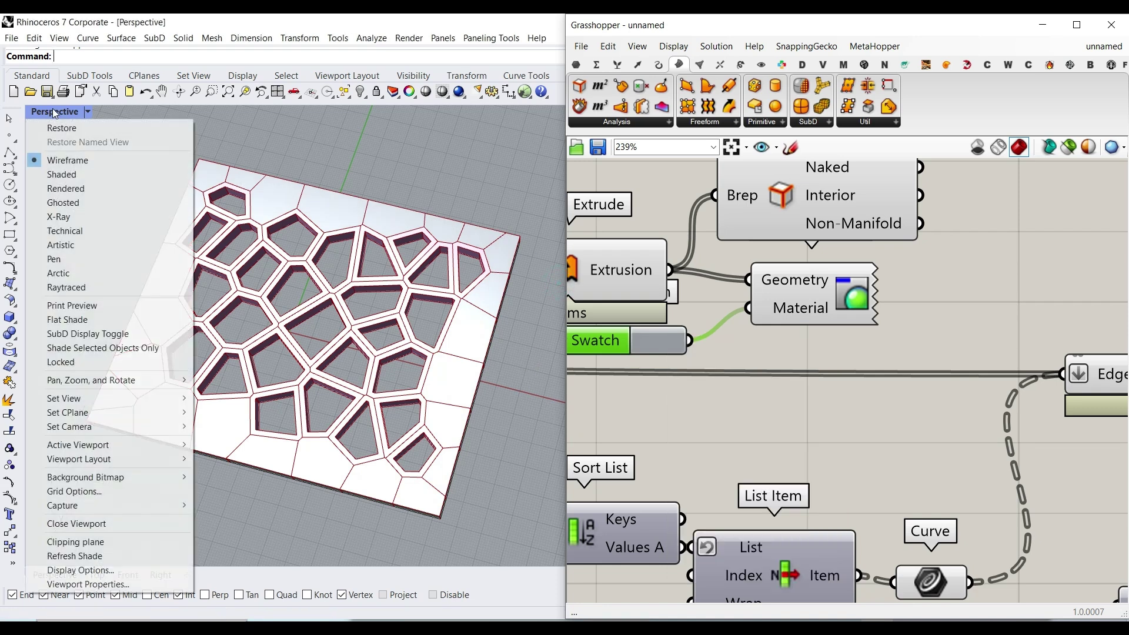
{"action": "left_click", "coordinate": [81, 194]}
{"action": "right_click_drag", "start_coordinate": [653, 376], "coordinate": [678, 380]}
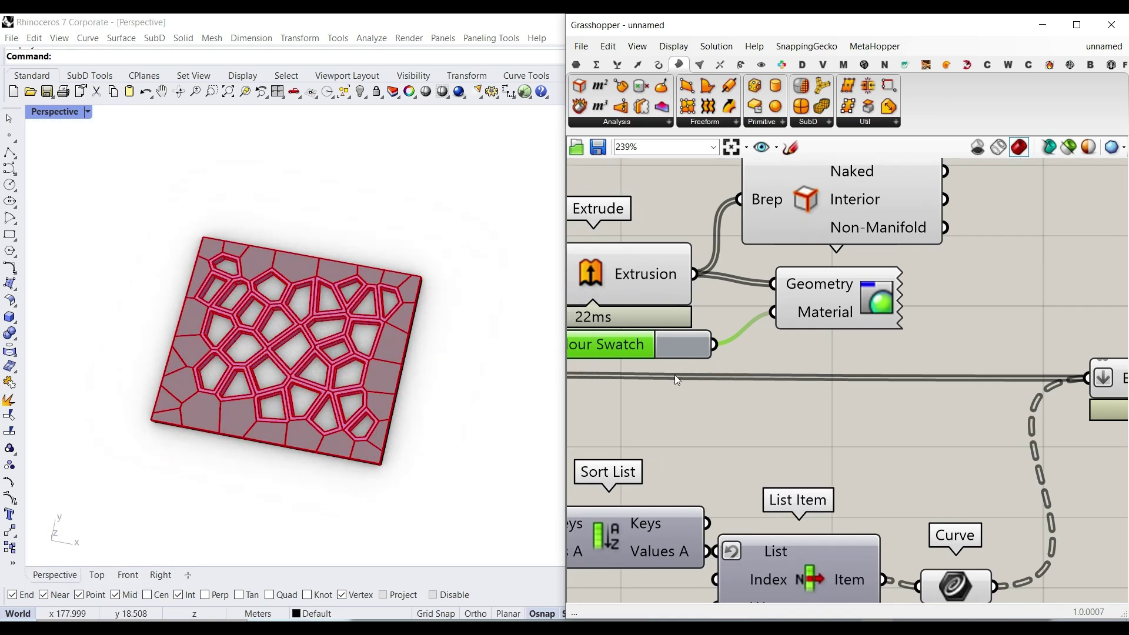
- Set the normal document preview colour to black (R 0, G 0, B 0) and accept the preview settings
{"action": "left_click", "coordinate": [1090, 147]}
{"action": "left_click_drag", "start_coordinate": [816, 244], "coordinate": [754, 315]}
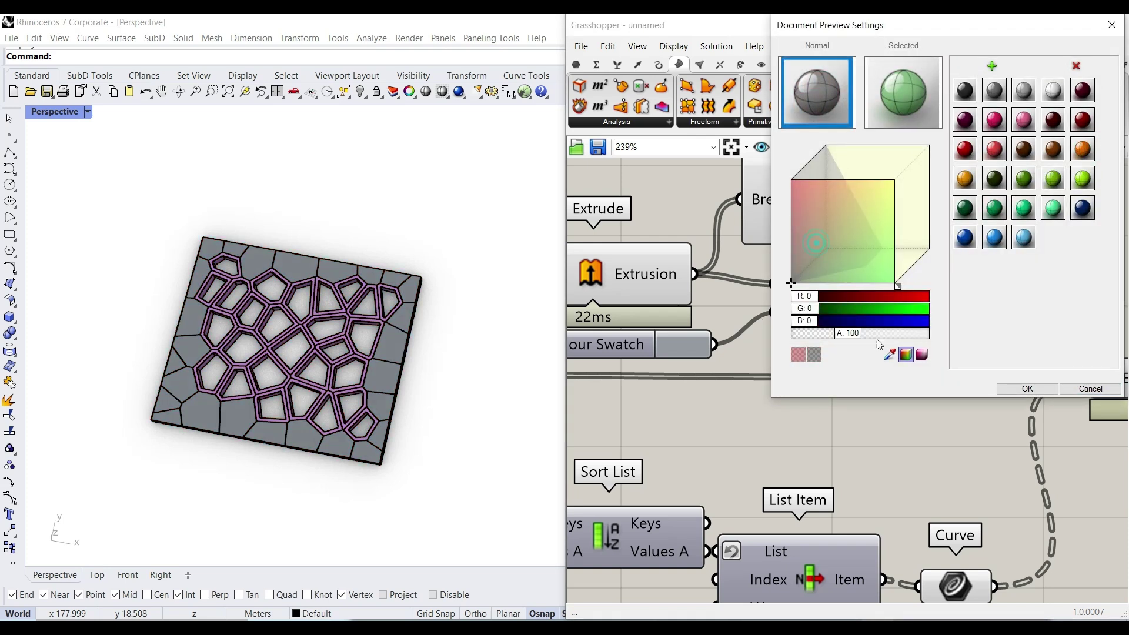
{"action": "left_click", "coordinate": [1025, 387]}
{"action": "right_click_drag", "start_coordinate": [400, 449], "coordinate": [419, 430]}
{"action": "scroll", "coordinate": [239, 378], "scroll_direction": "up", "scroll_amount": 5}
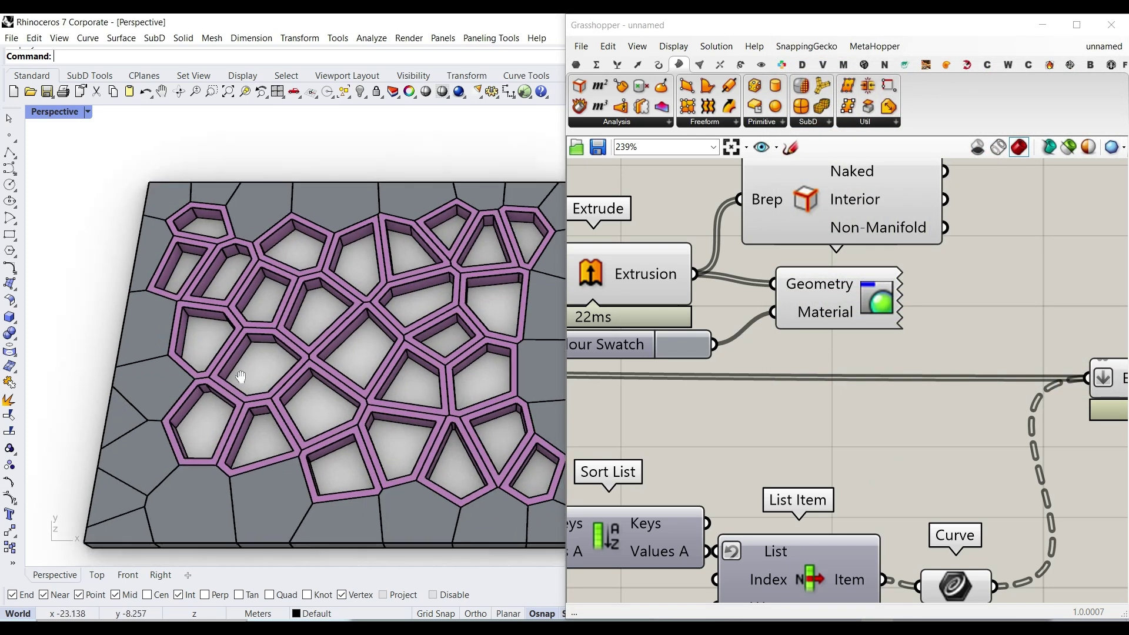
- Set the Populate Geometry Count slider to 27 and the Seed slider to 397
{"action": "scroll", "coordinate": [202, 374], "scroll_direction": "down", "scroll_amount": 2}
{"action": "scroll", "coordinate": [743, 357], "scroll_direction": "down", "scroll_amount": 8}
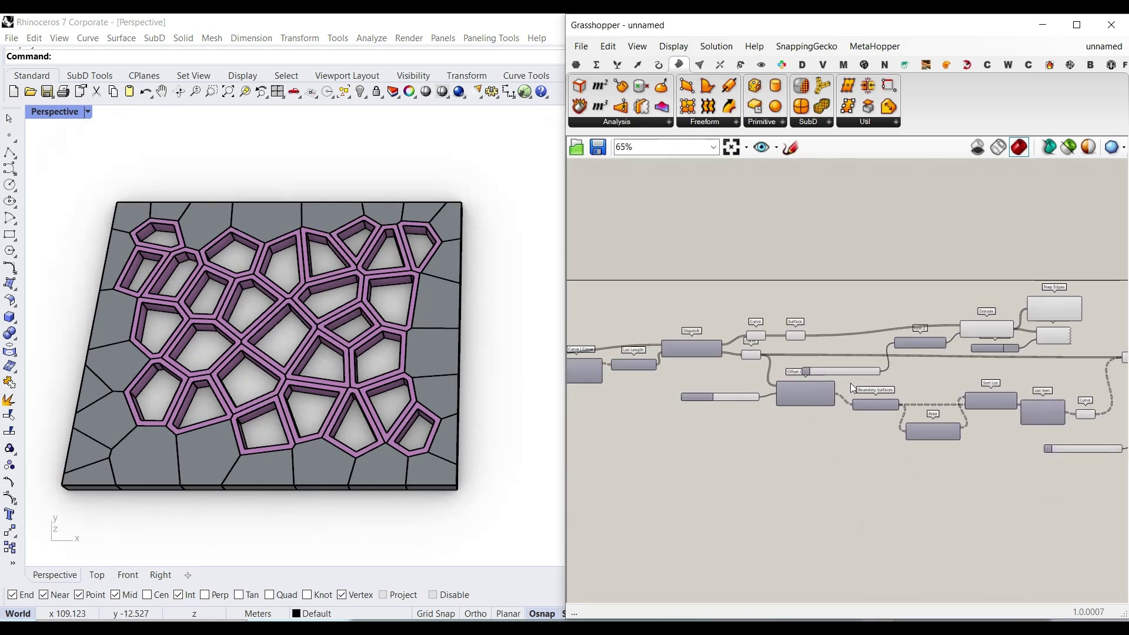
{"action": "scroll", "coordinate": [729, 393], "scroll_direction": "up", "scroll_amount": 8}
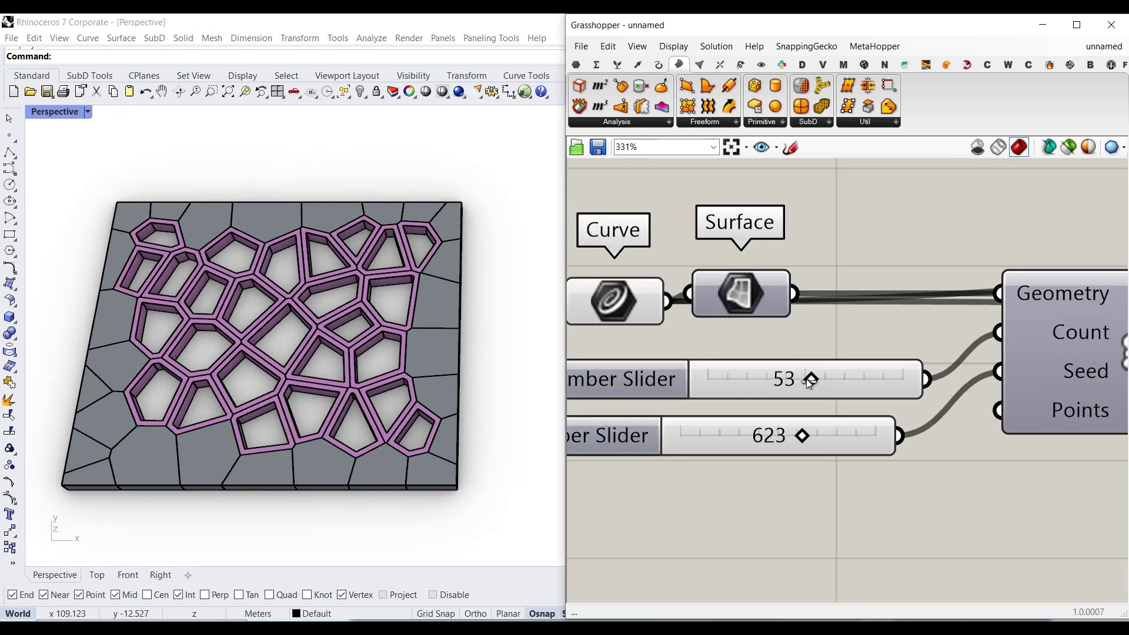
{"action": "left_click_drag", "start_coordinate": [781, 381], "coordinate": [756, 379]}
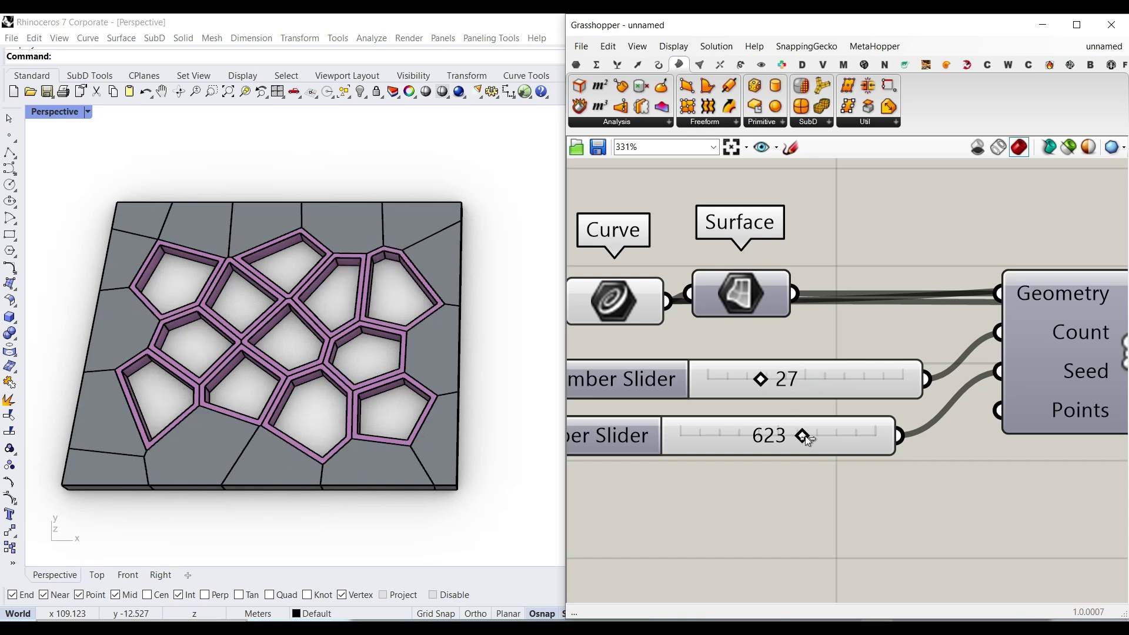
{"action": "left_click_drag", "start_coordinate": [805, 436], "coordinate": [730, 414]}
- Move the Surface parameter, both number sliders and Populate Geometry below the boundary Curve, and select that Curve
{"action": "scroll", "coordinate": [730, 415], "scroll_direction": "down", "scroll_amount": 4}
{"action": "left_click_drag", "start_coordinate": [933, 472], "coordinate": [739, 366]}
{"action": "left_click_drag", "start_coordinate": [921, 402], "coordinate": [921, 479]}
{"action": "left_click", "coordinate": [677, 363]}
{"action": "scroll", "coordinate": [898, 333], "scroll_direction": "down", "scroll_amount": 3}
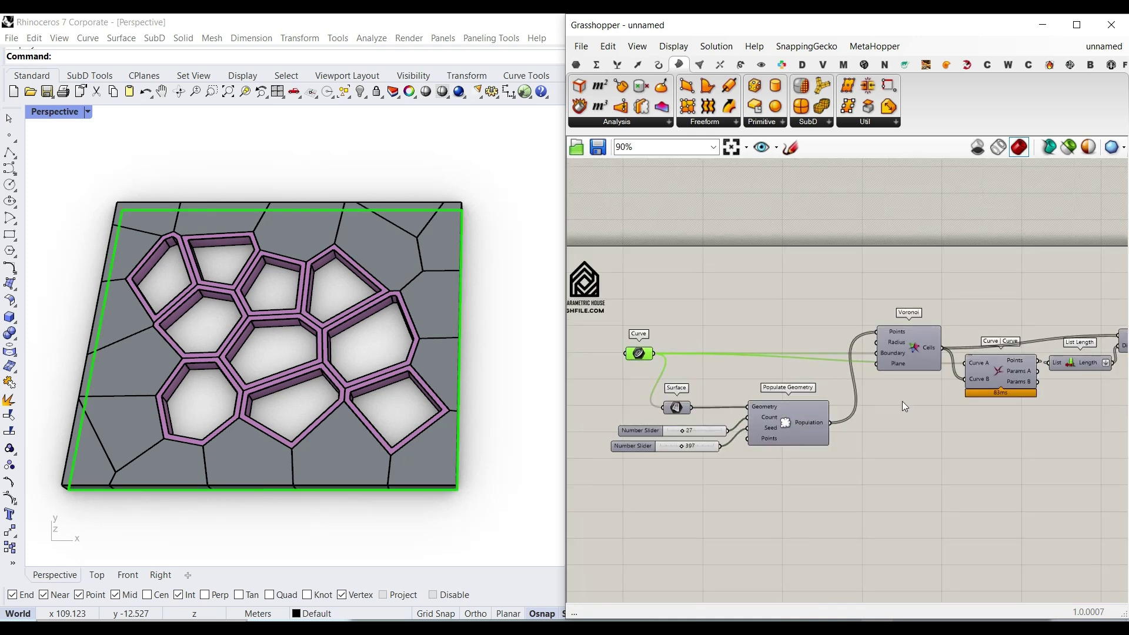
- Tidy the cell-sorting components by shifting Voronoi and lowering Curve | Curve and List Length below the main wire
{"action": "scroll", "coordinate": [902, 401], "scroll_direction": "up", "scroll_amount": 2}
{"action": "right_click_drag", "start_coordinate": [850, 410], "coordinate": [757, 392]}
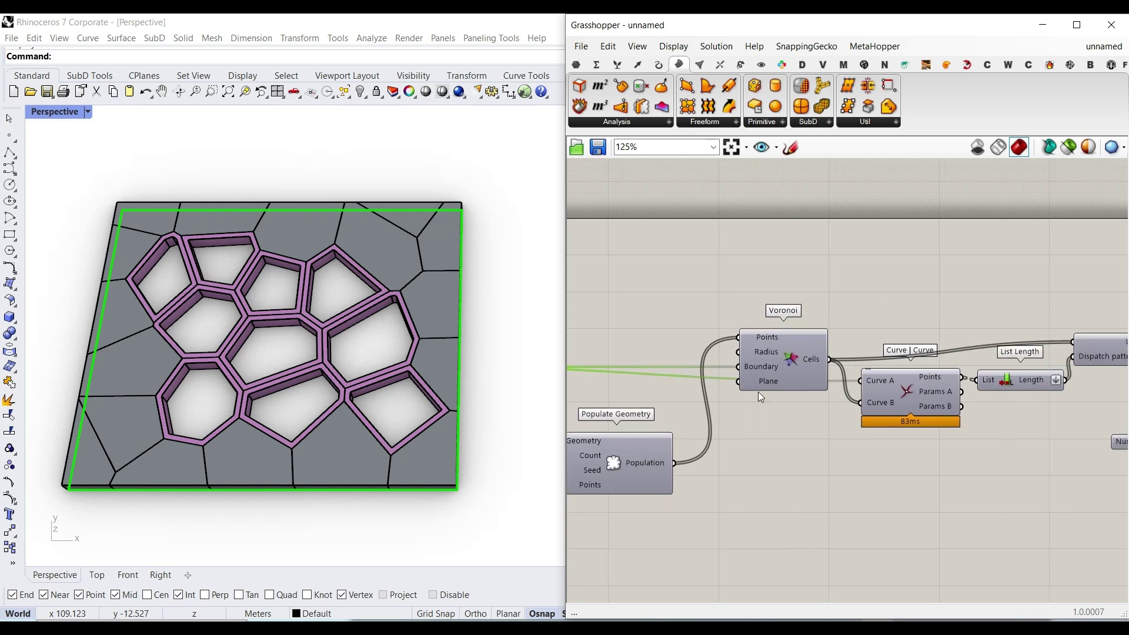
{"action": "left_click_drag", "start_coordinate": [778, 366], "coordinate": [743, 348]}
{"action": "left_click_drag", "start_coordinate": [811, 413], "coordinate": [777, 447]}
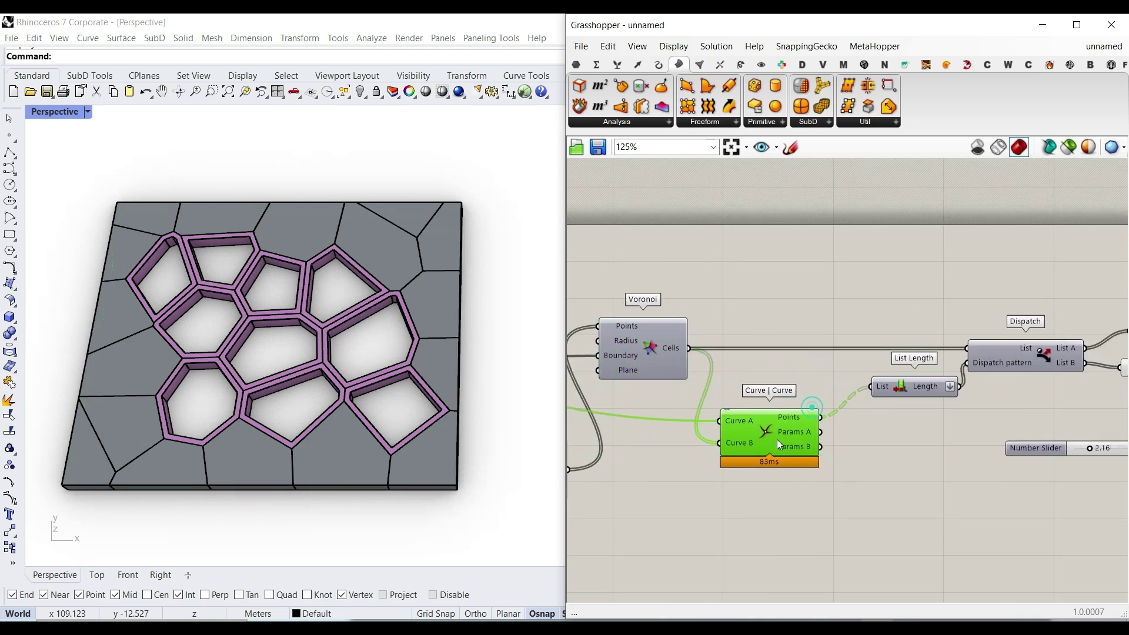
{"action": "left_click_drag", "start_coordinate": [898, 392], "coordinate": [894, 423]}
- Move the Curve and Surface parameters on Dispatch List A upward, clear of the List B Curve
{"action": "right_click_drag", "start_coordinate": [1041, 358], "coordinate": [892, 359]}
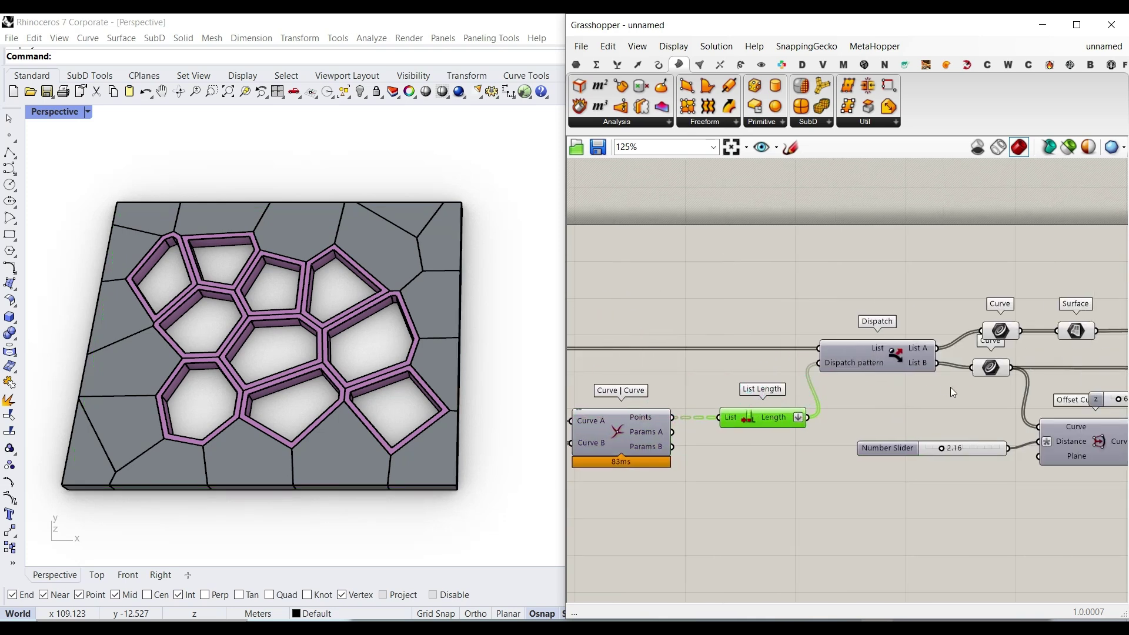
{"action": "right_click_drag", "start_coordinate": [953, 393], "coordinate": [784, 389]}
{"action": "left_click_drag", "start_coordinate": [836, 330], "coordinate": [823, 311]}
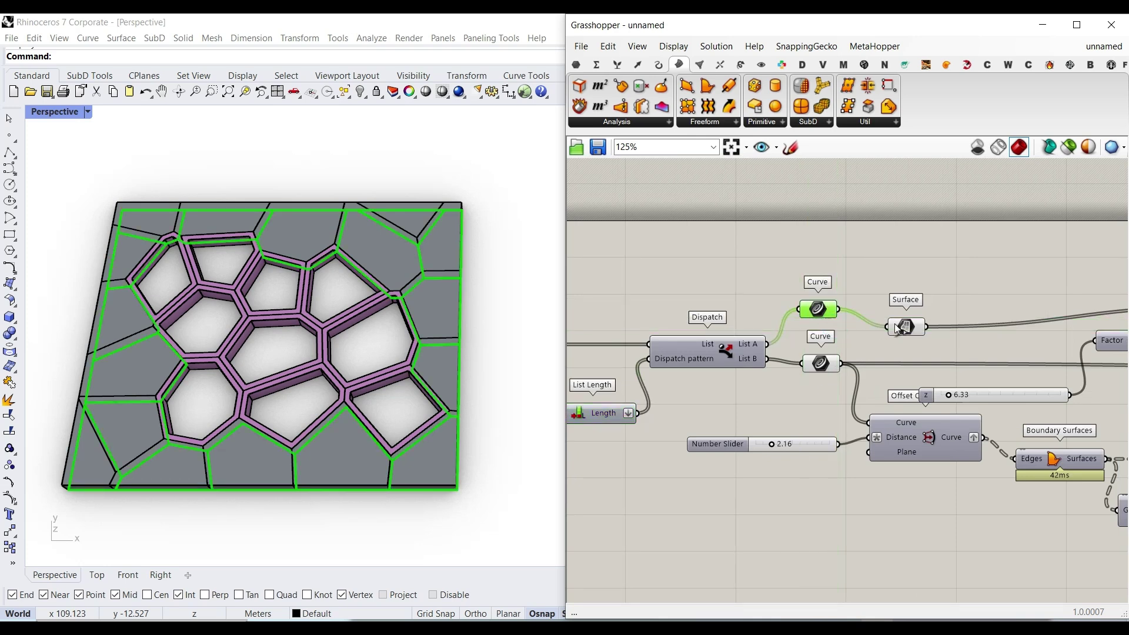
{"action": "left_click_drag", "start_coordinate": [898, 329], "coordinate": [908, 308]}
- Highlight the List B Curve and review the interior cell branch from Offset Curve through to the final Extrude and preview
{"action": "right_click_drag", "start_coordinate": [907, 313], "coordinate": [740, 276]}
{"action": "scroll", "coordinate": [808, 320], "scroll_direction": "down", "scroll_amount": 1}
{"action": "scroll", "coordinate": [697, 293], "scroll_direction": "up", "scroll_amount": 3}
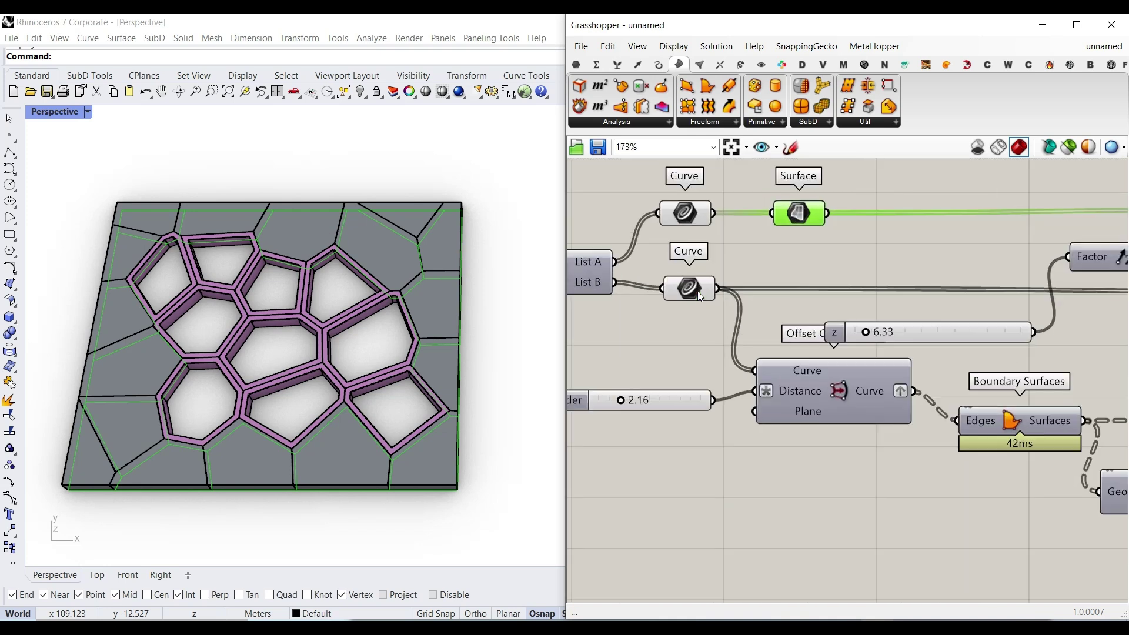
{"action": "left_click", "coordinate": [699, 294]}
{"action": "right_click_drag", "start_coordinate": [925, 467], "coordinate": [687, 399]}
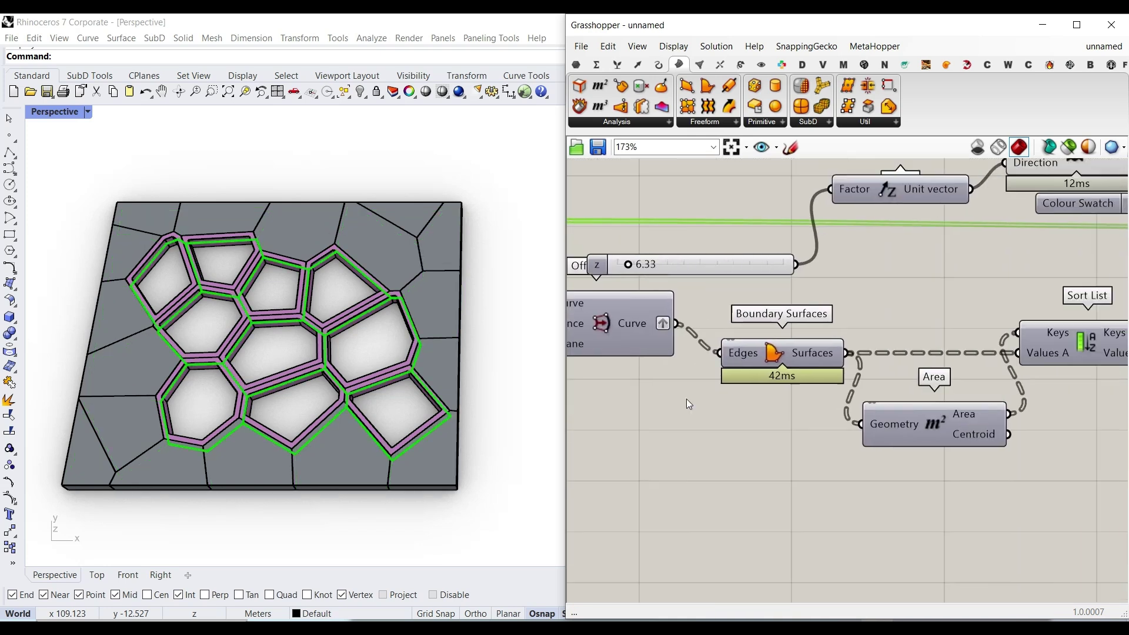
{"action": "scroll", "coordinate": [687, 399], "scroll_direction": "down", "scroll_amount": 3}
{"action": "right_click_drag", "start_coordinate": [903, 407], "coordinate": [825, 404]}
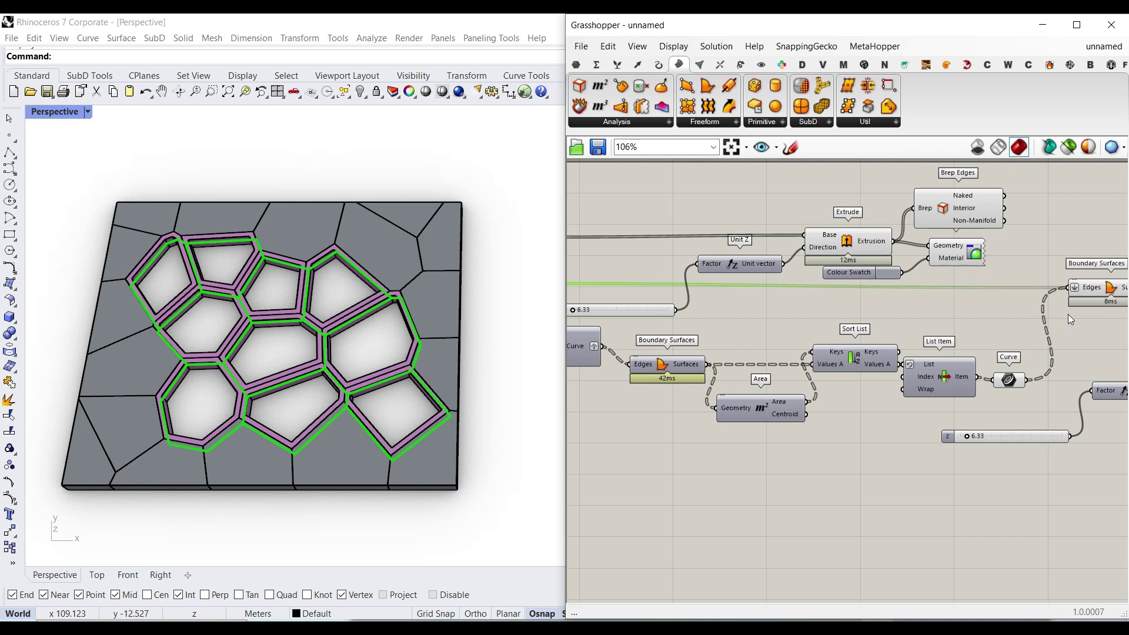
{"action": "right_click_drag", "start_coordinate": [1040, 387], "coordinate": [755, 397]}
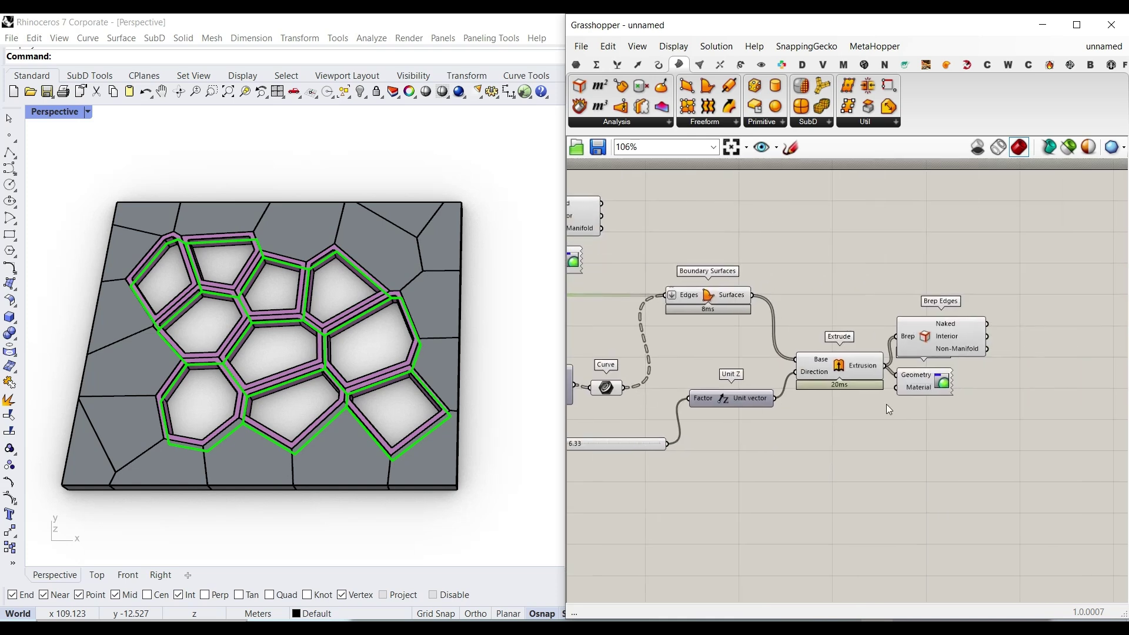
{"action": "left_click", "coordinate": [879, 431]}
- Inspect the Voronoi railing around the concrete corner pillar in the hand.3dm example model from several angles
{"action": "mouse_move", "coordinate": [322, 406]}
{"action": "right_mouse_down"}
{"action": "mouse_move", "coordinate": [283, 310]}
{"action": "mouse_move", "coordinate": [323, 434]}
{"action": "mouse_move", "coordinate": [329, 412]}
{"action": "right_mouse_up"}
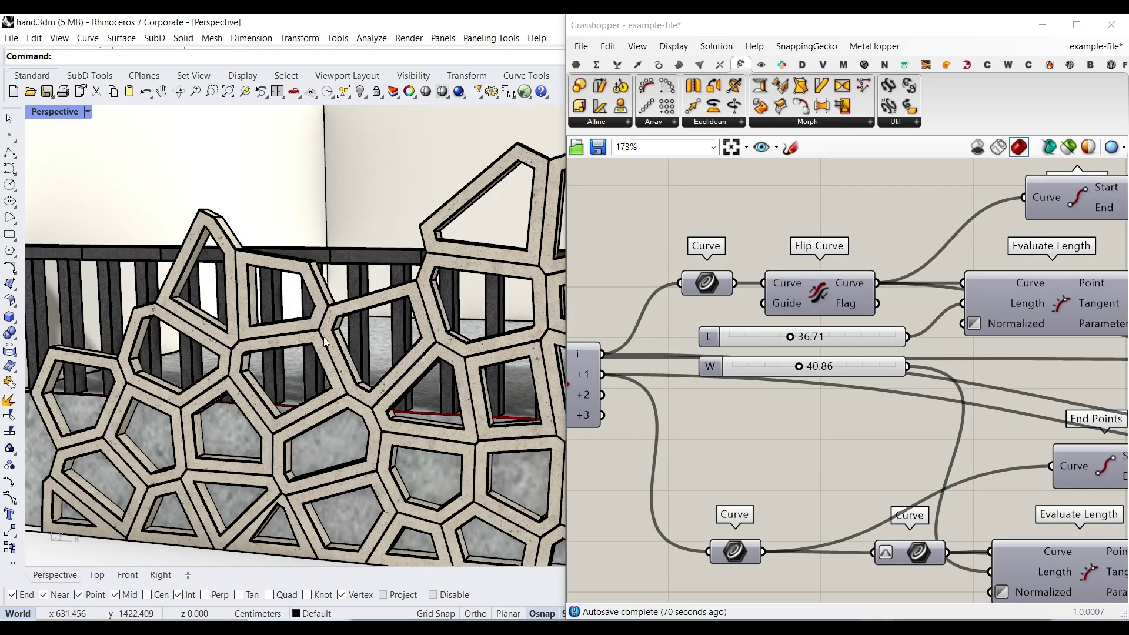
{"action": "scroll", "coordinate": [324, 341], "scroll_direction": "down", "scroll_amount": 10}
{"action": "right_click_drag", "start_coordinate": [382, 347], "coordinate": [326, 373]}
{"action": "scroll", "coordinate": [326, 373], "scroll_direction": "up", "scroll_amount": 10}
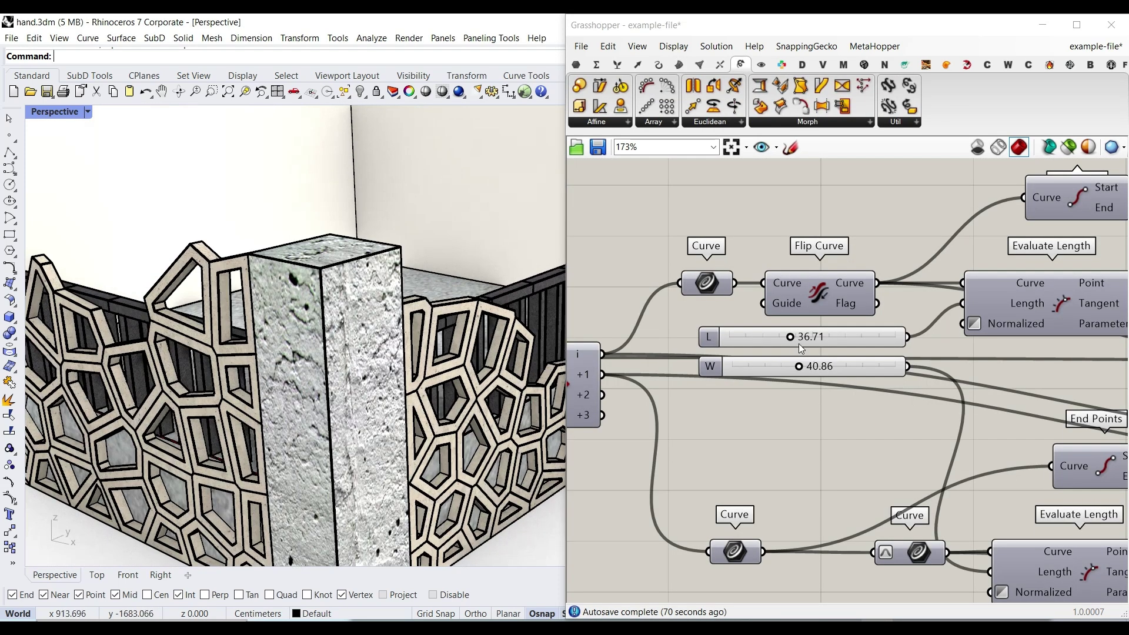
{"action": "scroll", "coordinate": [375, 264], "scroll_direction": "down", "scroll_amount": 2}
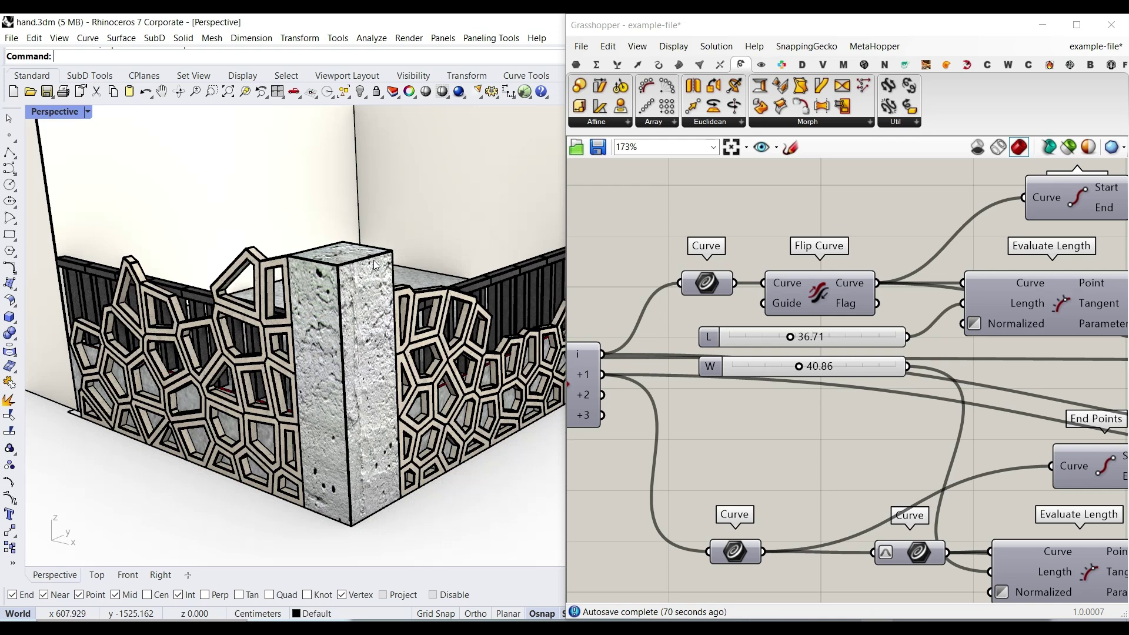